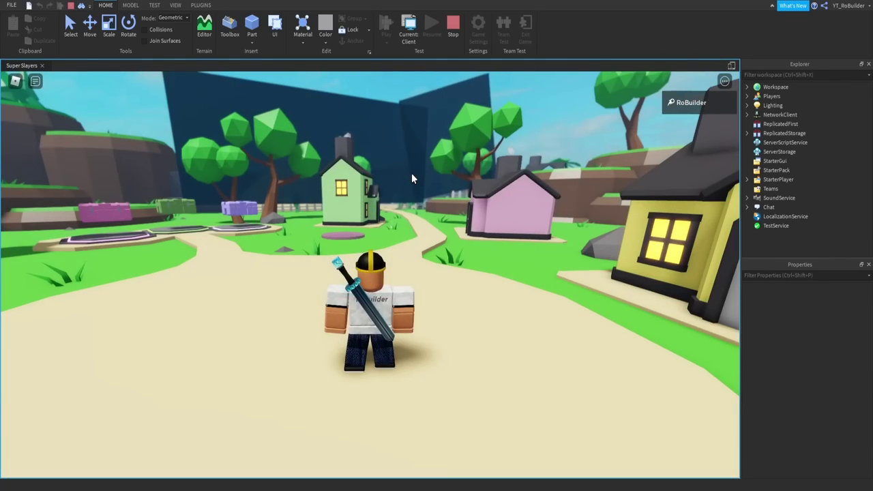
# Step: Examine the player character and the sword on its back from the front and from a distance in the playtest
pyautogui.moveTo(433, 213); pyautogui.dragTo(433, 213, button='right')
pyautogui.press('w')
pyautogui.press('space')
pyautogui.press('s')
pyautogui.scroll(5, 433, 218)
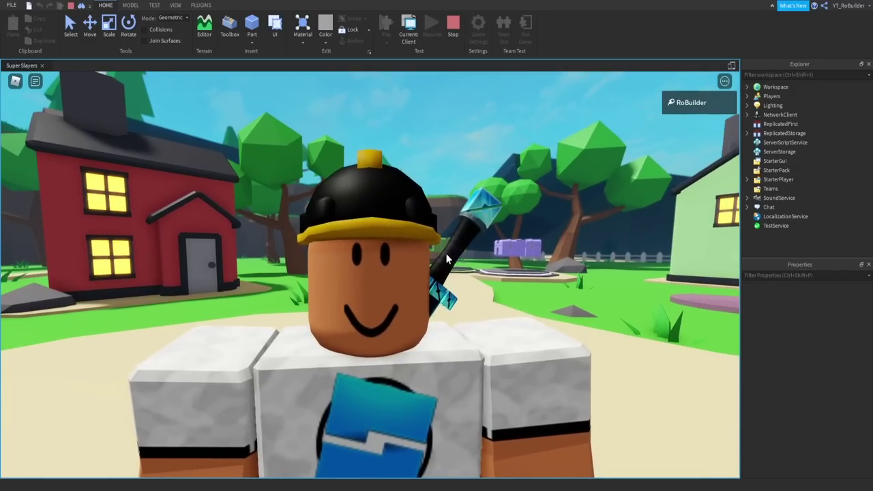
pyautogui.moveTo(448, 242); pyautogui.dragTo(448, 243, button='right')
pyautogui.scroll(-3, 446, 247)
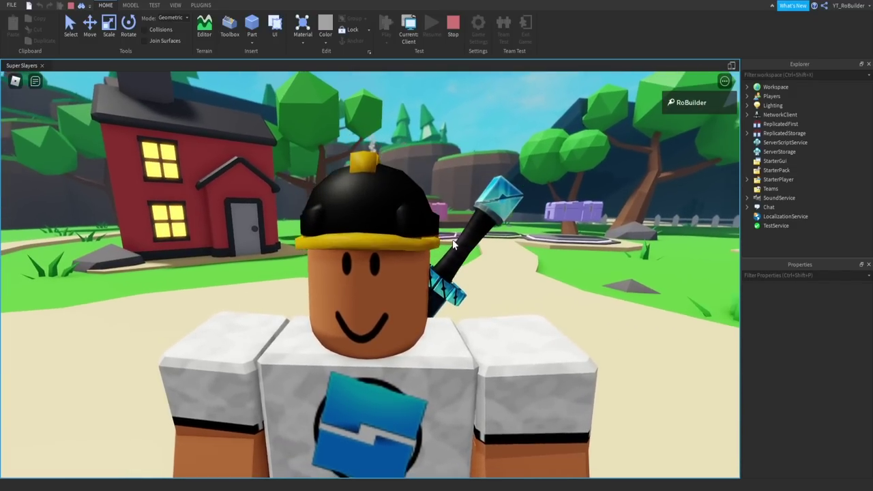
pyautogui.scroll(-4, 447, 276)
pyautogui.moveTo(453, 274); pyautogui.dragTo(440, 253, button='right')
pyautogui.scroll(-2, 451, 273)
# Step: Walk the character around the sandy plaza to view the houses, trees and dark board of the spawn area
pyautogui.press('w')
pyautogui.press('space')
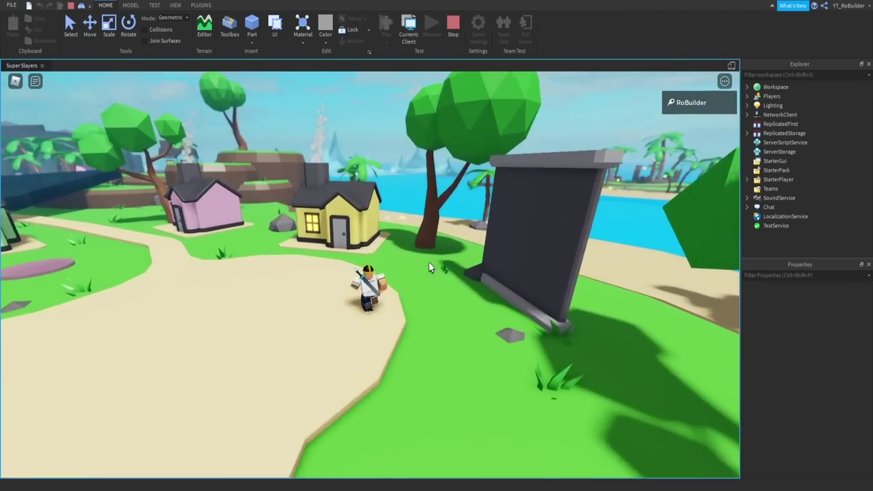
pyautogui.press('w')
pyautogui.press('a')
pyautogui.press('s')
pyautogui.press('w')
pyautogui.press('w')
pyautogui.press('a')
pyautogui.press('s')
pyautogui.scroll(-3, 438, 251)
pyautogui.press('w')
pyautogui.press('d')
pyautogui.press('w')
pyautogui.press('space')
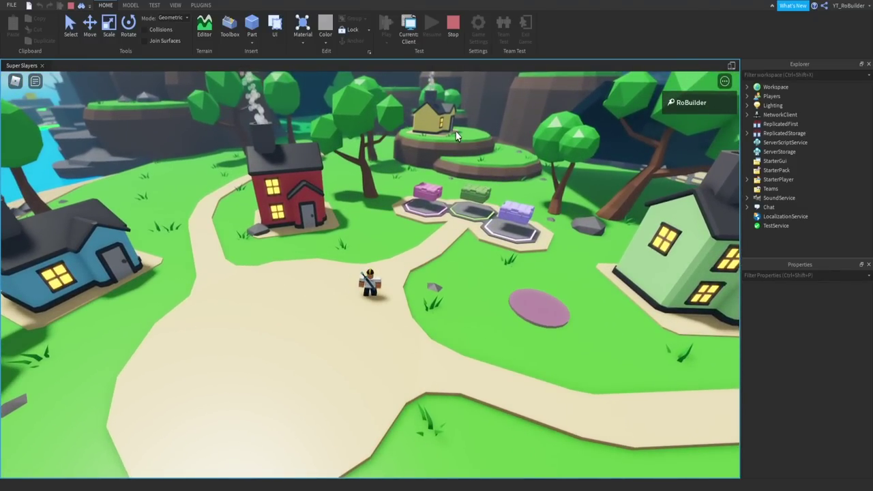
# Step: Walk the character along the path toward the three coloured chests and examine their octagonal platforms
pyautogui.moveTo(465, 130); pyautogui.dragTo(465, 130, button='right')
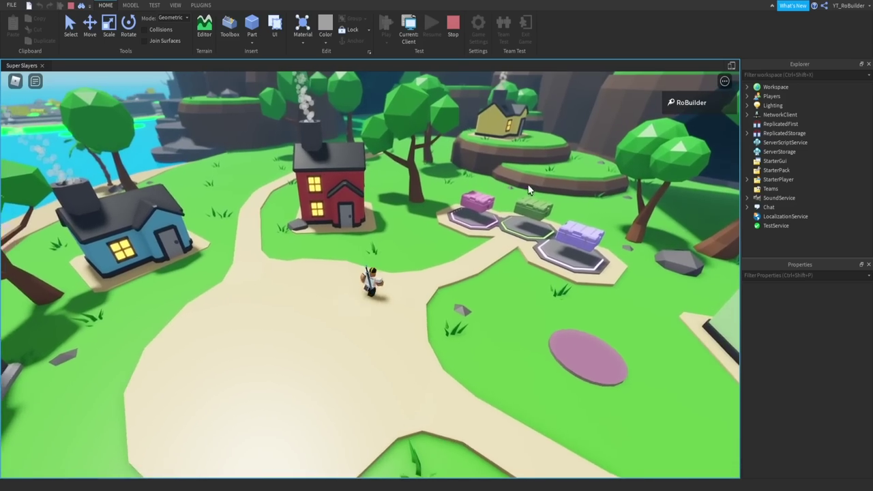
pyautogui.scroll(3, 558, 218)
pyautogui.press('w')
pyautogui.press('d')
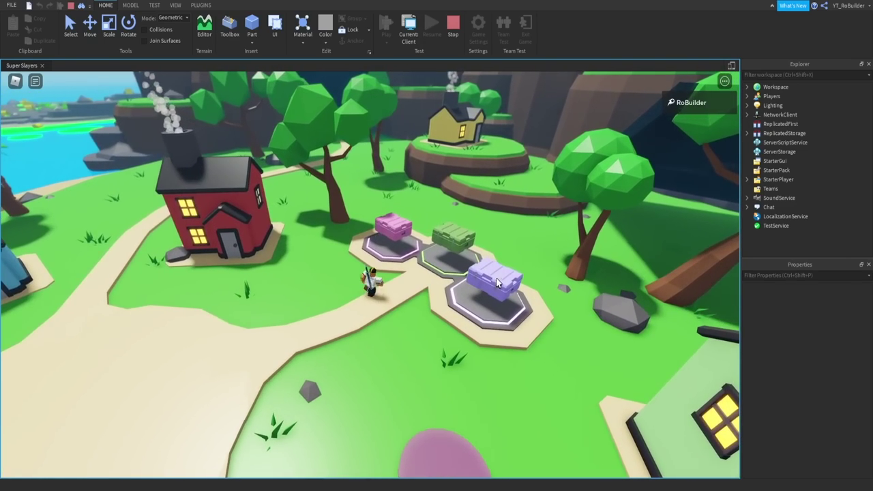
pyautogui.press('w')
pyautogui.moveTo(449, 275); pyautogui.dragTo(380, 270, button='right')
pyautogui.press('w')
pyautogui.press('space')
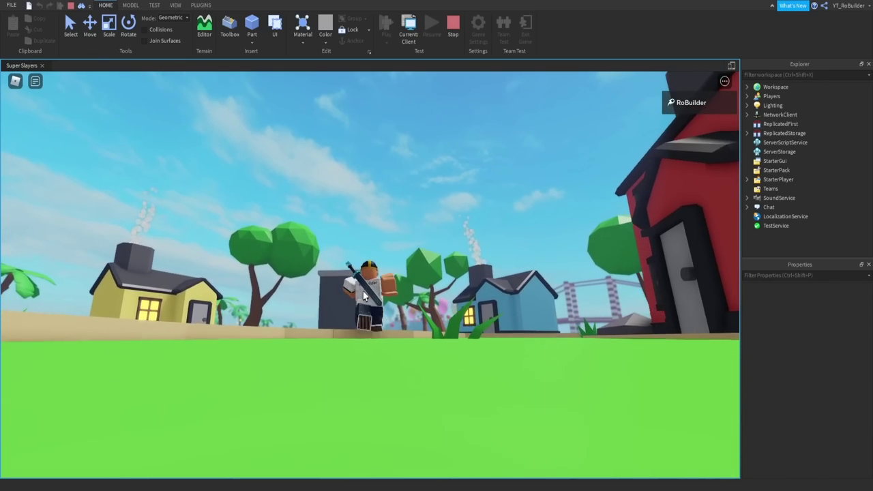
# Step: Walk and jump around the plaza to examine the dark board, the houses and the paths leading away
pyautogui.press('w')
pyautogui.moveTo(362, 291); pyautogui.dragTo(364, 300, button='right')
pyautogui.scroll(-3, 364, 298)
pyautogui.press('w')
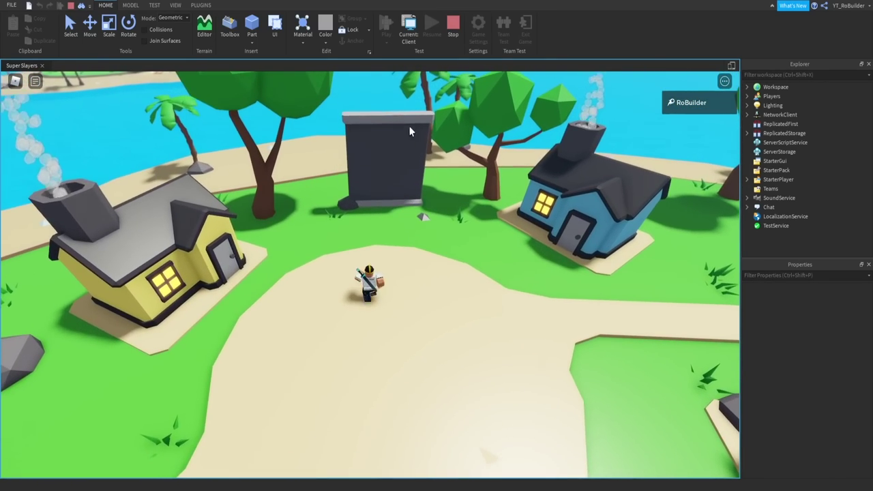
pyautogui.press('w')
pyautogui.press('w')
pyautogui.moveTo(427, 155); pyautogui.dragTo(452, 193, button='right')
pyautogui.press('a')
pyautogui.press('w')
pyautogui.press('space')
pyautogui.press('space')
pyautogui.press('w')
pyautogui.press('space')
pyautogui.press('w')
pyautogui.press('space')
pyautogui.press('s')
pyautogui.press('space')
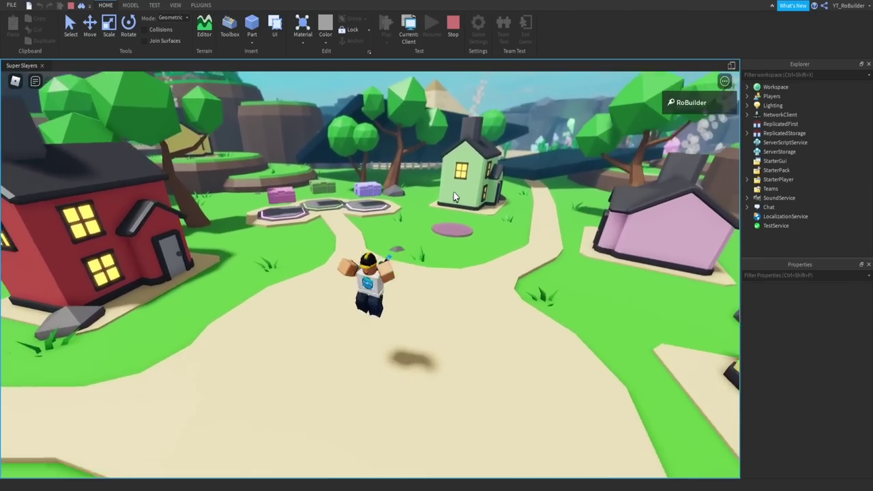
pyautogui.press('w')
pyautogui.press('space')
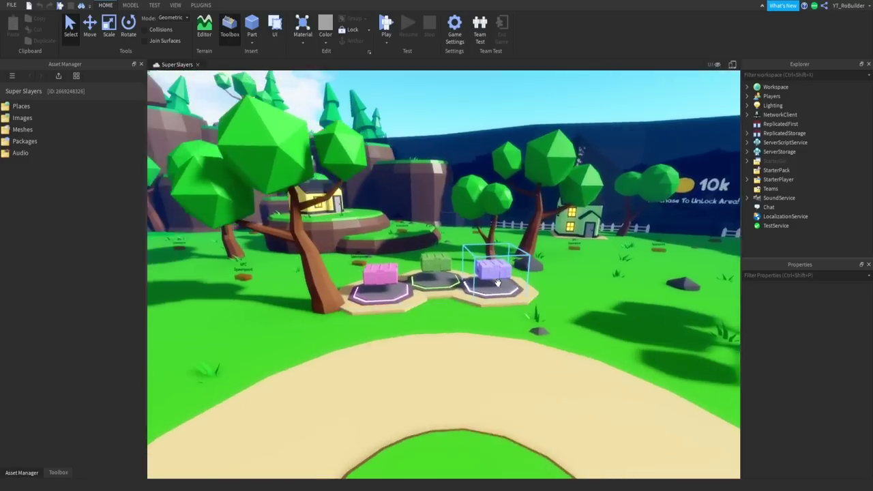
# Step: Survey the spawn area in the editor, covering the central sand ring, the chest platforms and the locked areas
pyautogui.moveTo(498, 282); pyautogui.dragTo(499, 282, button='right')
pyautogui.scroll(-4, 498, 282)
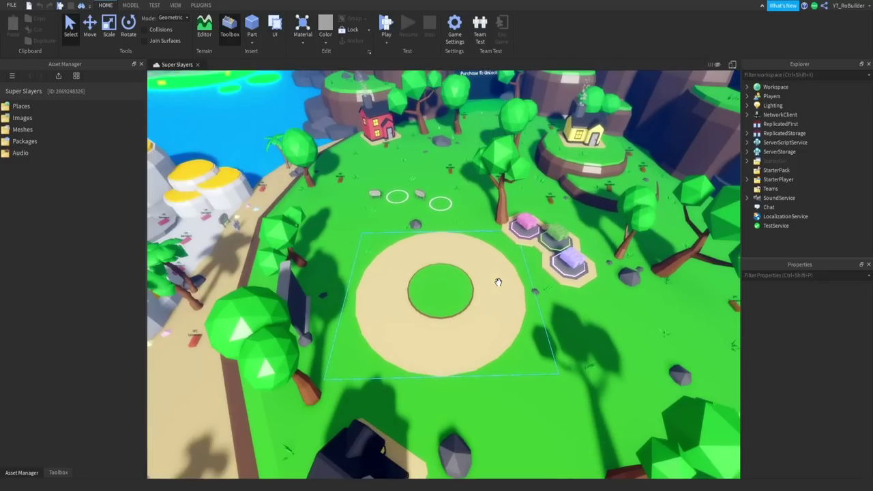
pyautogui.moveTo(398, 242); pyautogui.dragTo(410, 246, button='right')
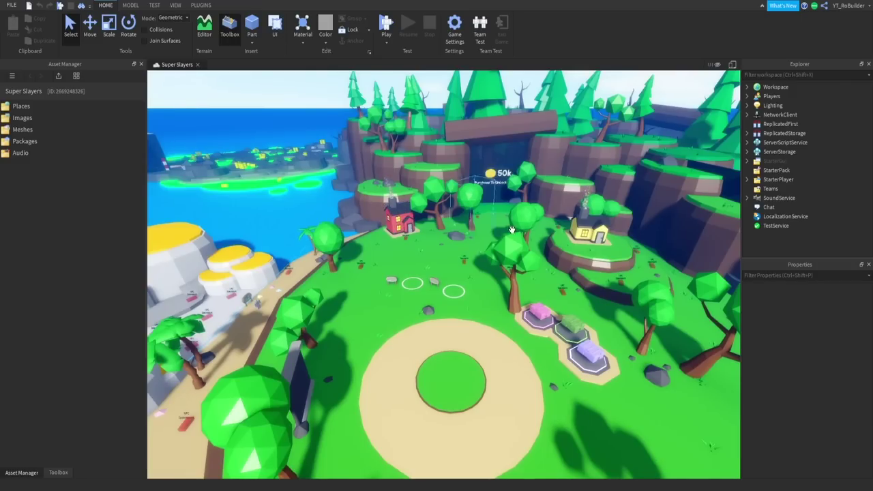
pyautogui.scroll(6, 584, 231)
pyautogui.moveTo(585, 230); pyautogui.dragTo(565, 229, button='right')
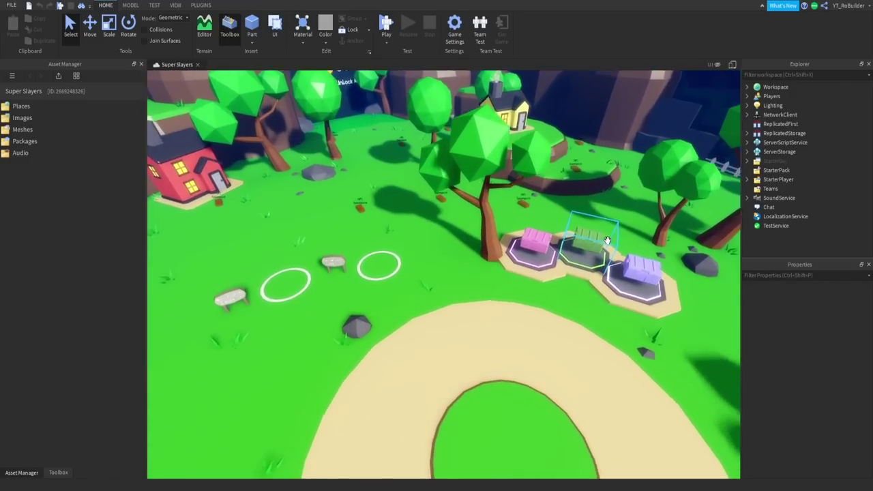
pyautogui.scroll(3, 608, 240)
pyautogui.press('w')
pyautogui.press('d')
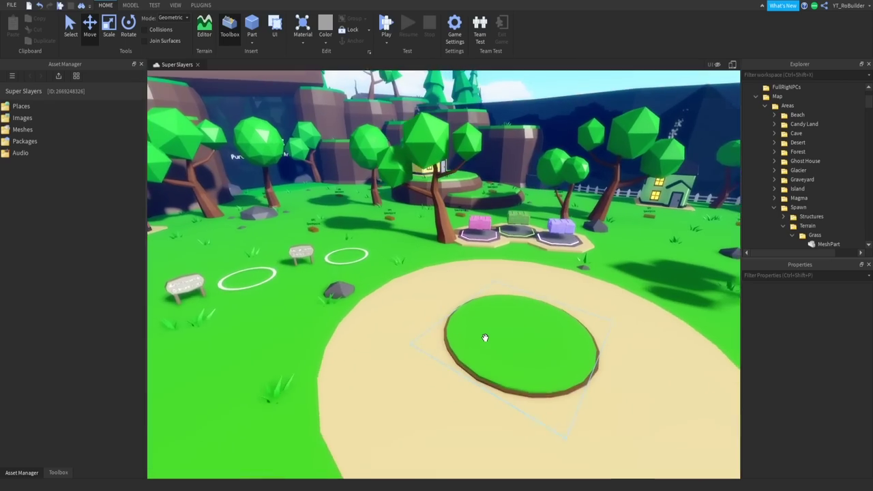
# Step: Examine the open grass around the central sand ring from several sides
pyautogui.scroll(-5, 485, 338)
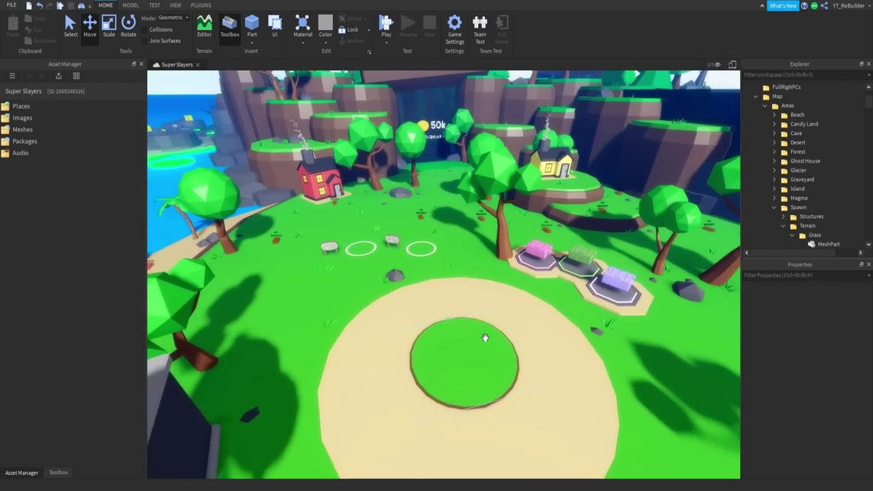
pyautogui.press('w')
pyautogui.moveTo(485, 338); pyautogui.dragTo(485, 339, button='right')
pyautogui.press('s')
pyautogui.moveTo(472, 227); pyautogui.dragTo(472, 227, button='right')
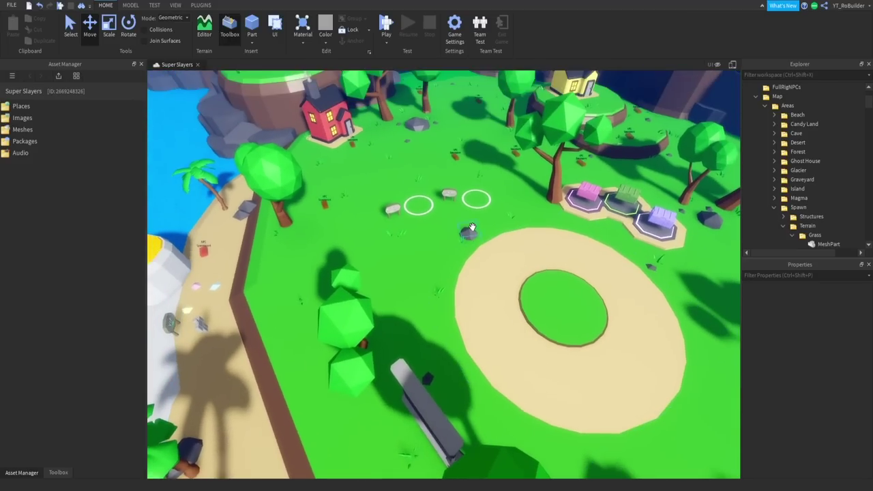
pyautogui.moveTo(504, 255); pyautogui.dragTo(519, 286, button='right')
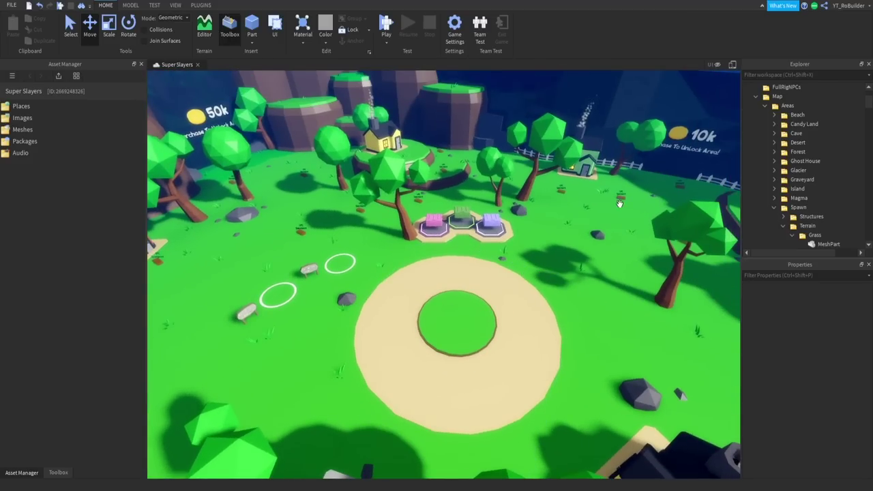
pyautogui.moveTo(651, 172); pyautogui.dragTo(650, 174, button='right')
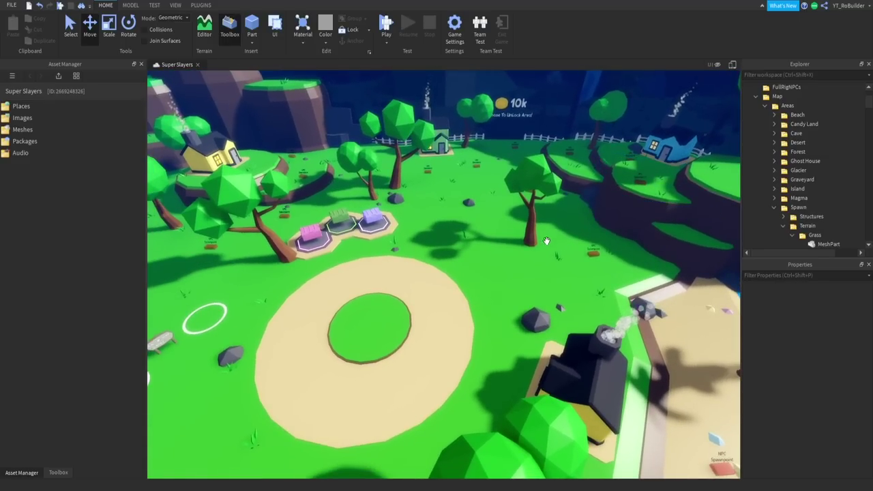
pyautogui.moveTo(542, 244); pyautogui.dragTo(541, 245, button='right')
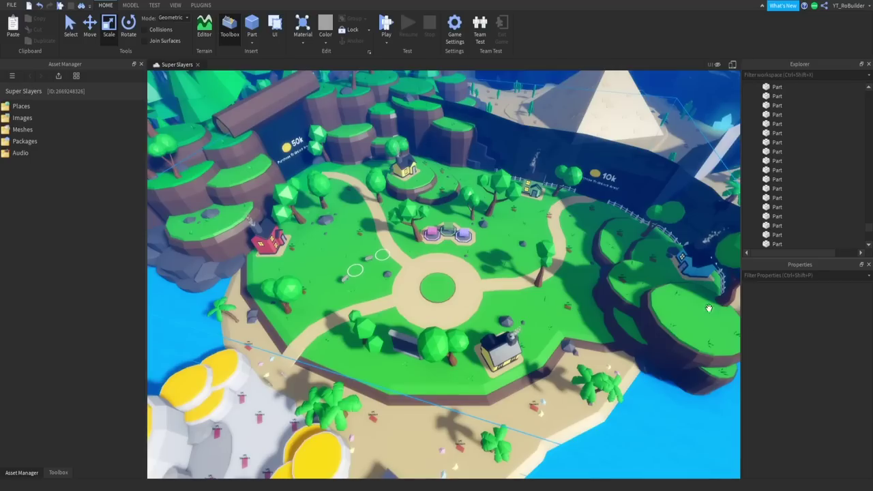
# Step: Examine the sand paths running from the central plaza to the neighbouring areas, from overhead and close up
pyautogui.moveTo(582, 264); pyautogui.dragTo(581, 264, button='right')
pyautogui.press('w')
pyautogui.press('a')
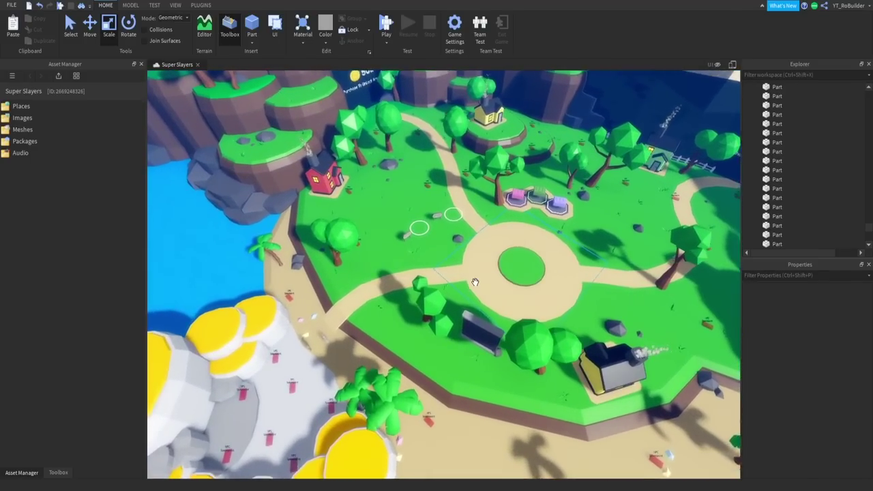
pyautogui.press('w')
pyautogui.press('d')
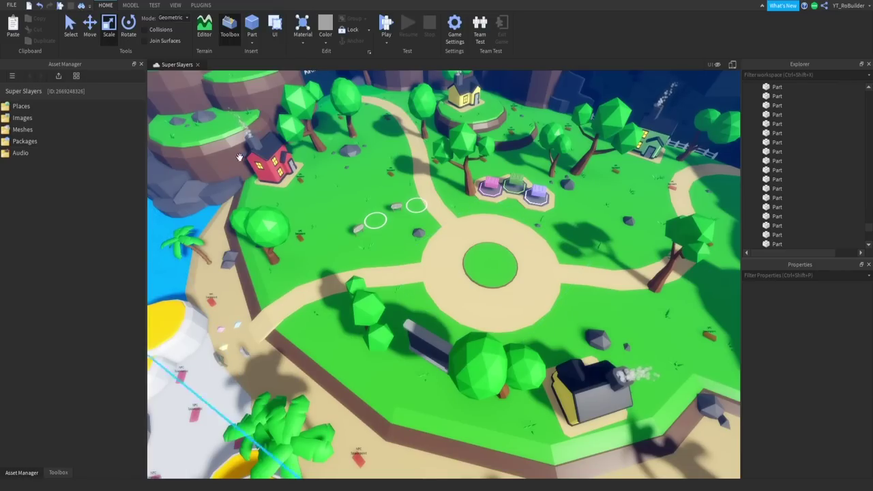
pyautogui.moveTo(302, 165); pyautogui.dragTo(302, 166, button='right')
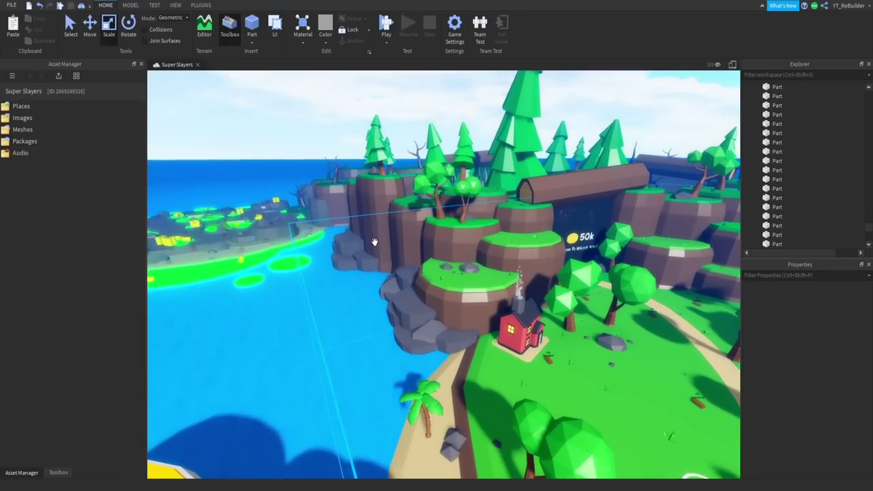
pyautogui.moveTo(433, 236); pyautogui.dragTo(433, 237, button='right')
pyautogui.press('s')
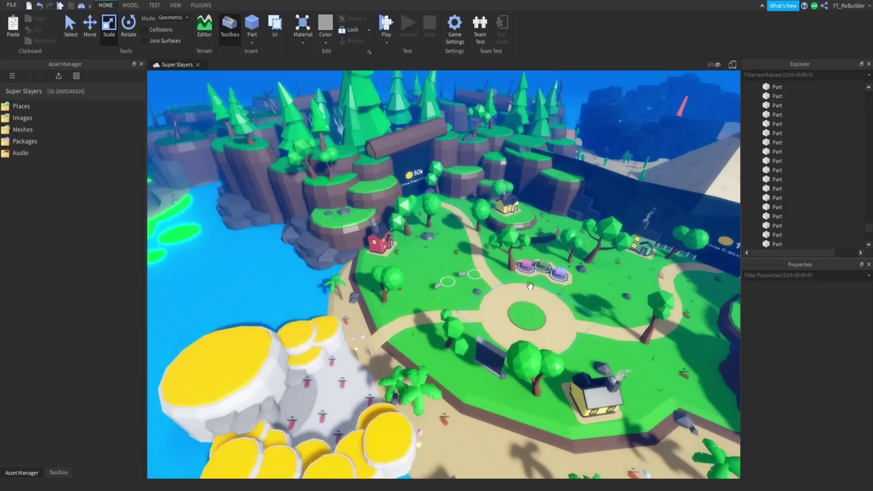
pyautogui.press('w')
pyautogui.moveTo(512, 262); pyautogui.dragTo(516, 261, button='right')
pyautogui.scroll(4, 515, 261)
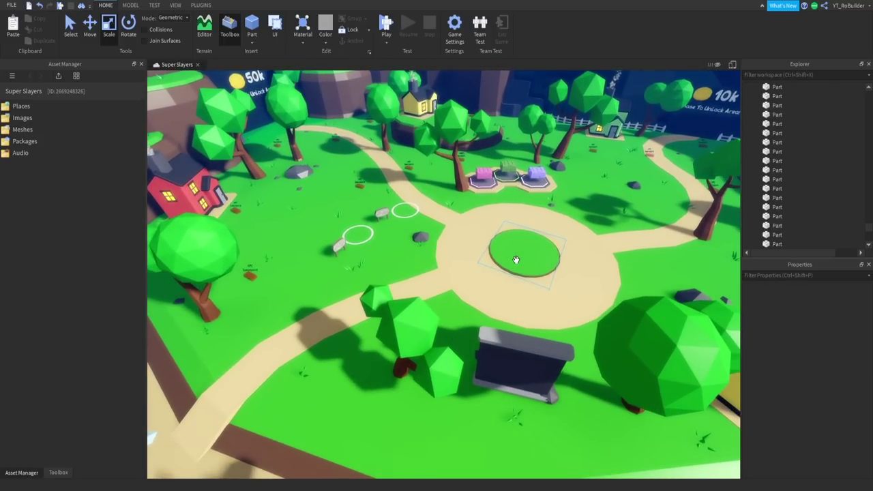
pyautogui.scroll(8, 535, 232)
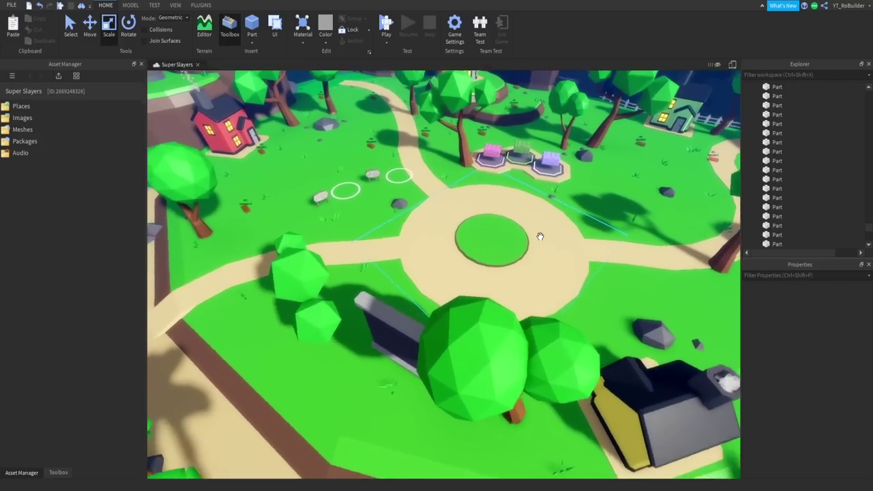
pyautogui.scroll(-3, 534, 238)
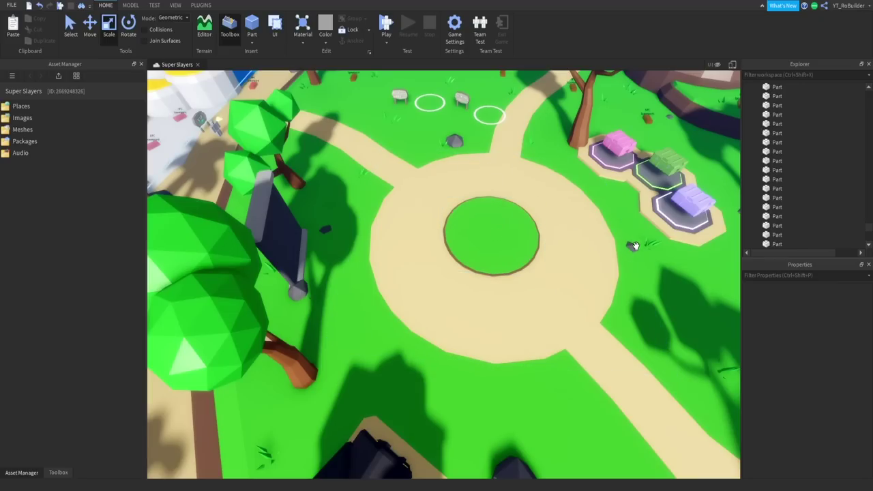
# Step: Select the large rock, the two small rocks and both grass tufts beside the trees near the chests
pyautogui.moveTo(647, 247)
pyautogui.mouseDown(button='right')
pyautogui.moveTo(629, 253)
pyautogui.moveTo(652, 250)
pyautogui.mouseUp(button='right')
pyautogui.press('w')
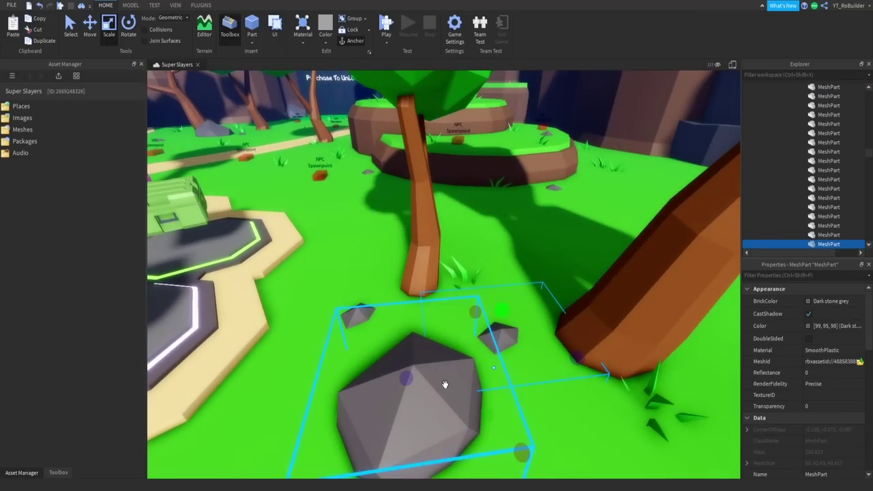
pyautogui.keyDown('ctrl'); pyautogui.click(434, 292); pyautogui.keyUp('ctrl')
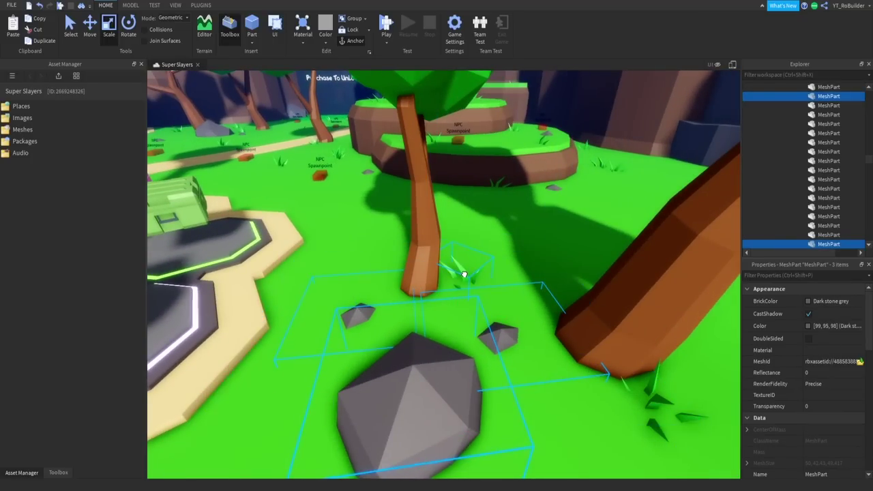
pyautogui.keyDown('ctrl'); pyautogui.click(639, 403); pyautogui.keyUp('ctrl')
pyautogui.keyDown('ctrl'); pyautogui.click(648, 391); pyautogui.keyUp('ctrl')
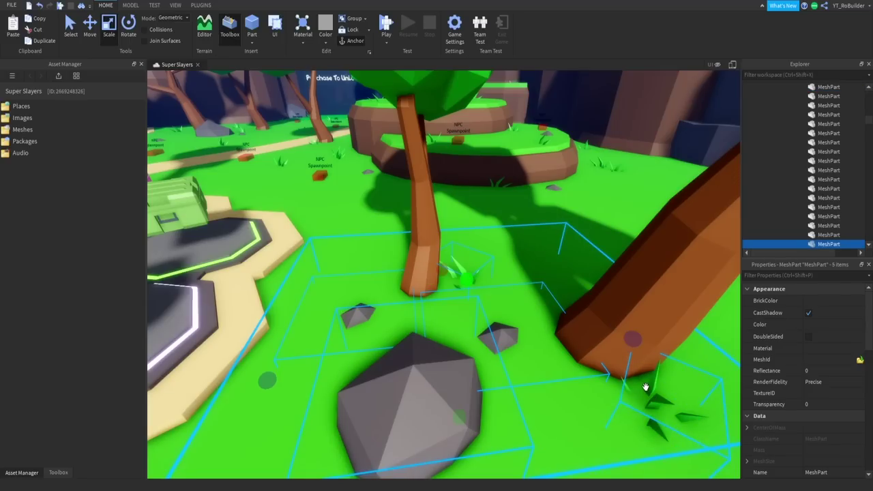
pyautogui.scroll(-6, 434, 200)
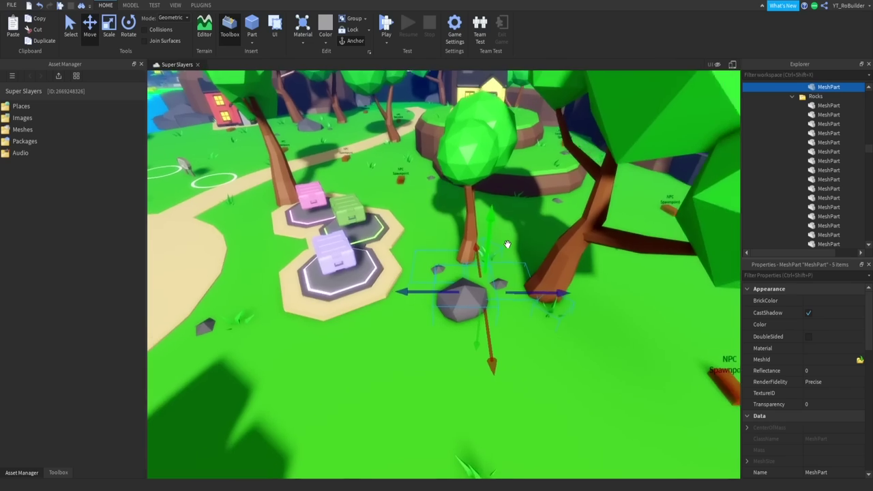
# Step: Move a duplicate of the selected rocks and grass onto the central grass circle and adjust its height to the surface
pyautogui.moveTo(536, 281); pyautogui.dragTo(464, 288)
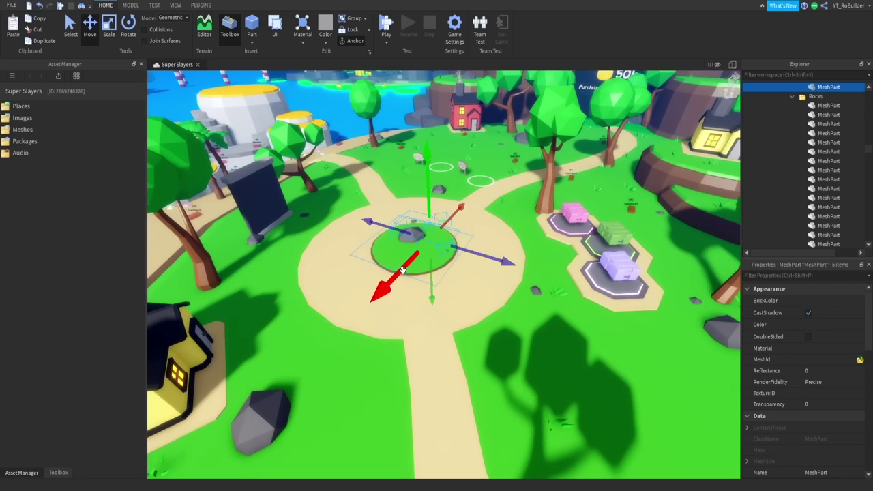
pyautogui.moveTo(384, 279); pyautogui.dragTo(385, 277)
pyautogui.scroll(6, 450, 254)
pyautogui.moveTo(452, 253); pyautogui.dragTo(478, 260, button='right')
pyautogui.moveTo(398, 235); pyautogui.dragTo(395, 226)
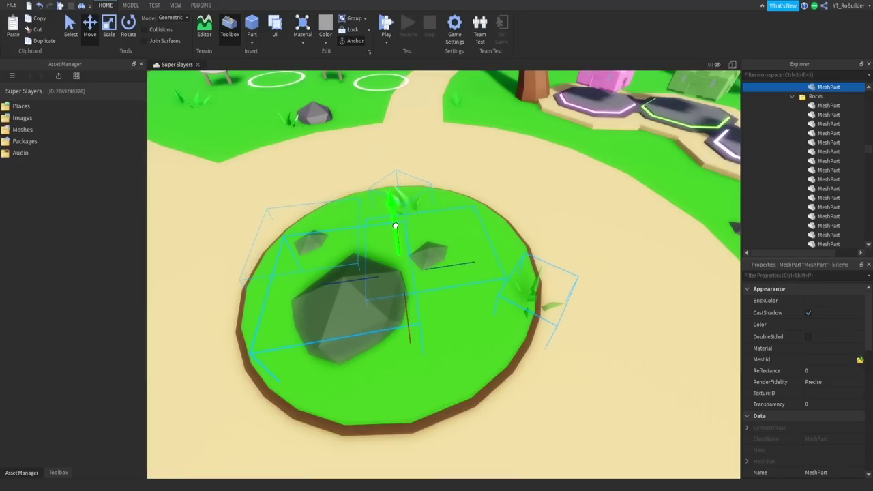
# Step: Move the overhanging grass tuft fully onto the central grass circle and delete the large rock
pyautogui.click(523, 291)
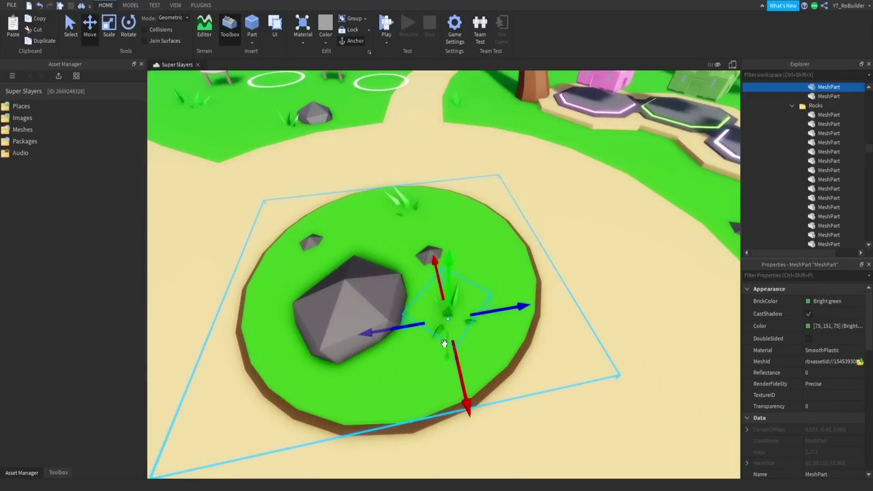
pyautogui.click(401, 207)
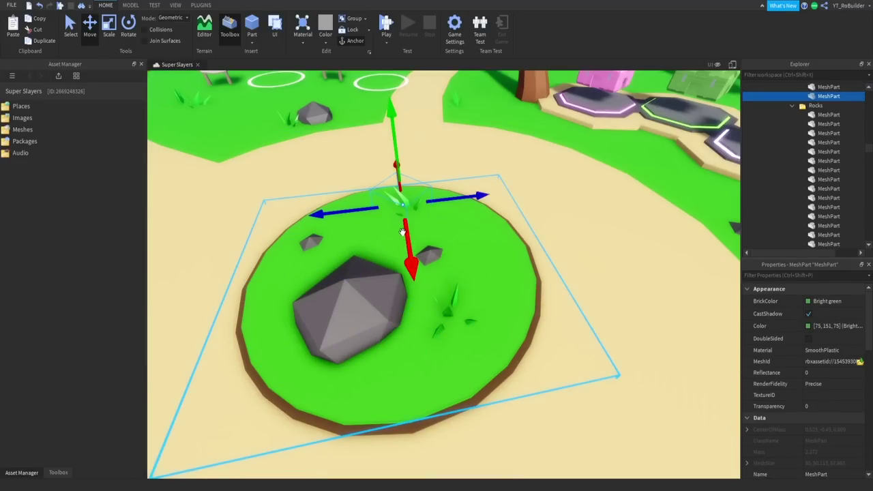
pyautogui.click(392, 266)
pyautogui.press('Delete')
# Step: Spread the remaining small rocks and grass tufts around the edge of the central grass circle
pyautogui.press('a')
pyautogui.moveTo(445, 266); pyautogui.dragTo(432, 276, button='right')
pyautogui.click(387, 299)
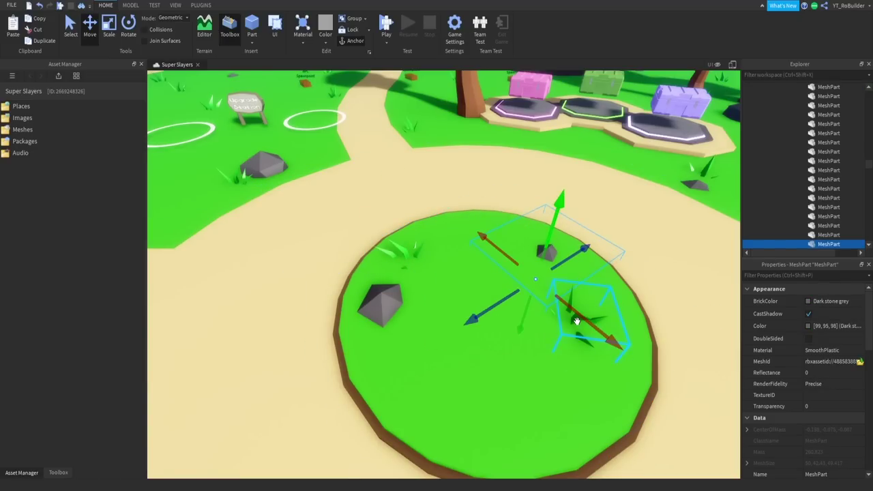
pyautogui.moveTo(607, 304); pyautogui.dragTo(623, 291)
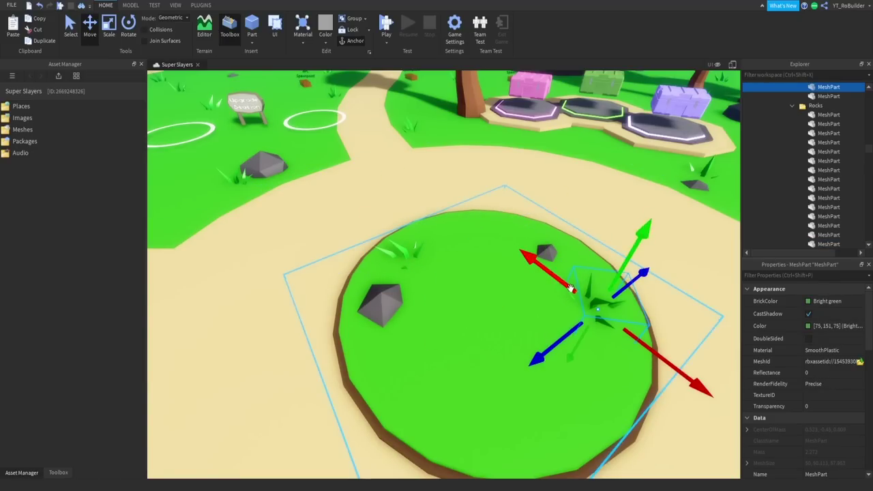
pyautogui.moveTo(532, 263); pyautogui.dragTo(533, 263, button='right')
pyautogui.click(532, 262)
pyautogui.press('s')
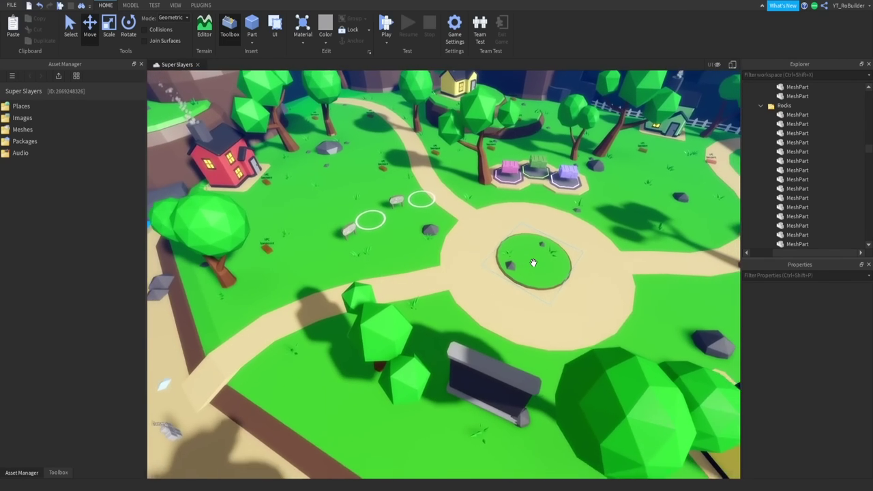
pyautogui.scroll(10, 546, 252)
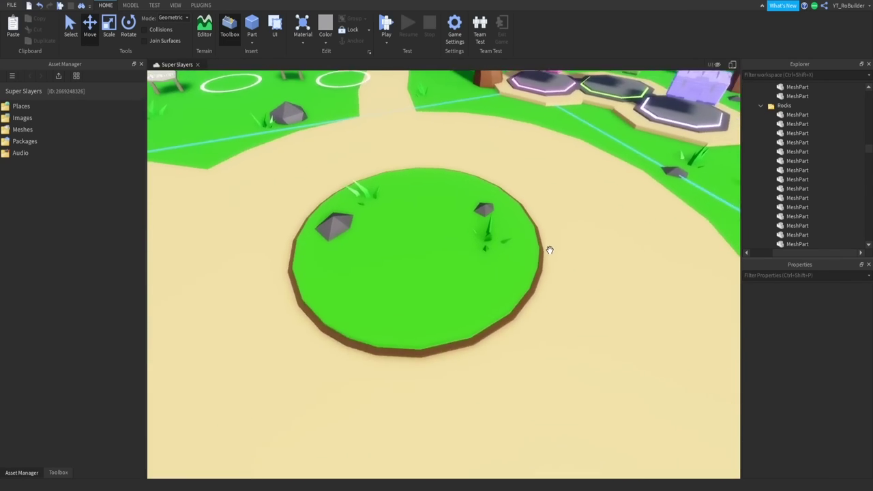
pyautogui.scroll(2, 550, 251)
pyautogui.click(537, 269)
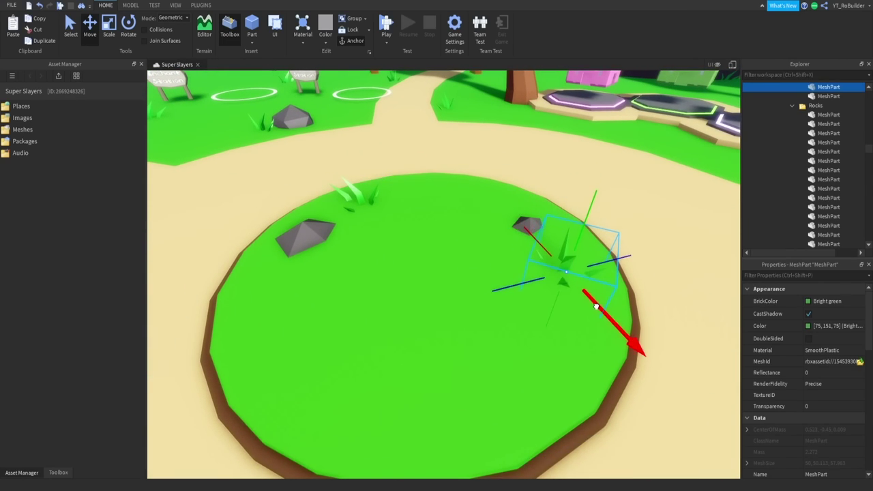
pyautogui.moveTo(528, 223); pyautogui.dragTo(528, 224, button='right')
pyautogui.click(529, 227)
# Step: Examine the decorated plaza, its sand paths and the surrounding spawn island from overhead and several sides
pyautogui.scroll(-8, 528, 225)
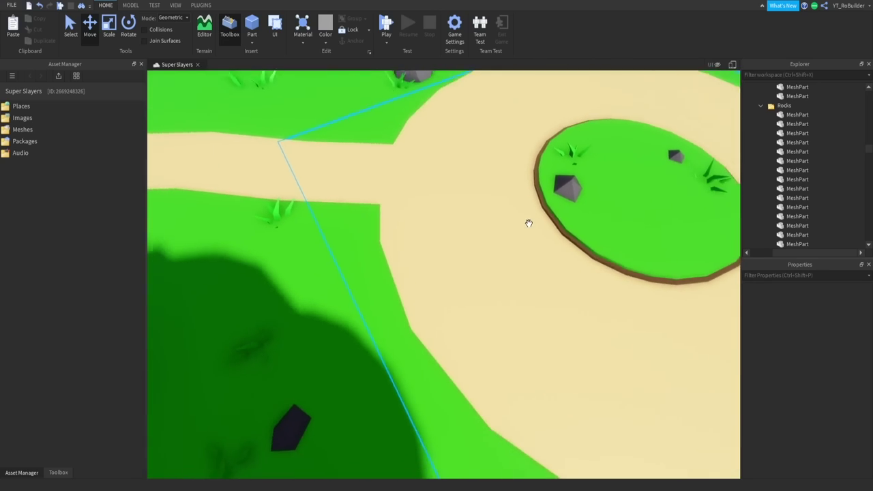
pyautogui.moveTo(483, 262); pyautogui.dragTo(489, 267, button='right')
pyautogui.scroll(-6, 491, 265)
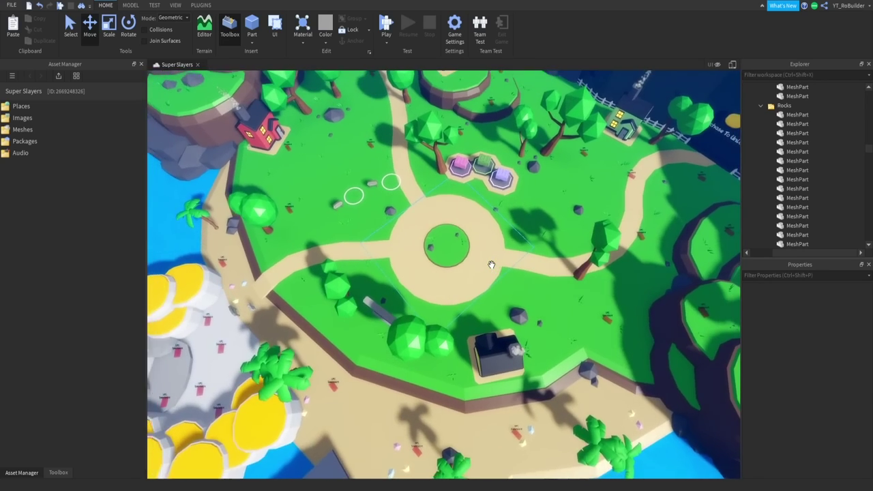
pyautogui.rightClick(490, 264)
pyautogui.click(508, 273)
pyautogui.moveTo(532, 248); pyautogui.dragTo(534, 246, button='right')
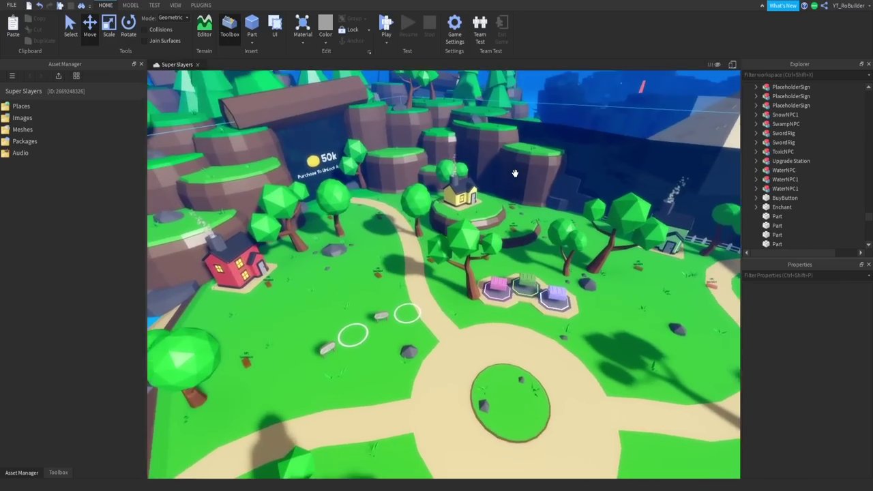
pyautogui.scroll(2, 515, 173)
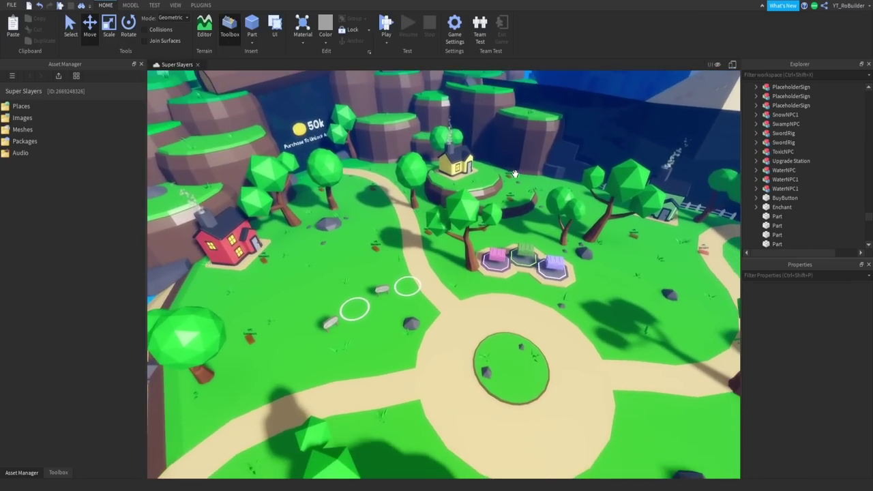
pyautogui.moveTo(259, 240); pyautogui.dragTo(271, 239, button='right')
pyautogui.moveTo(494, 268); pyautogui.dragTo(465, 242, button='right')
pyautogui.click(489, 267)
pyautogui.press('s')
pyautogui.press('w')
pyautogui.press('w')
pyautogui.press('w')
pyautogui.press('s')
pyautogui.press('s')
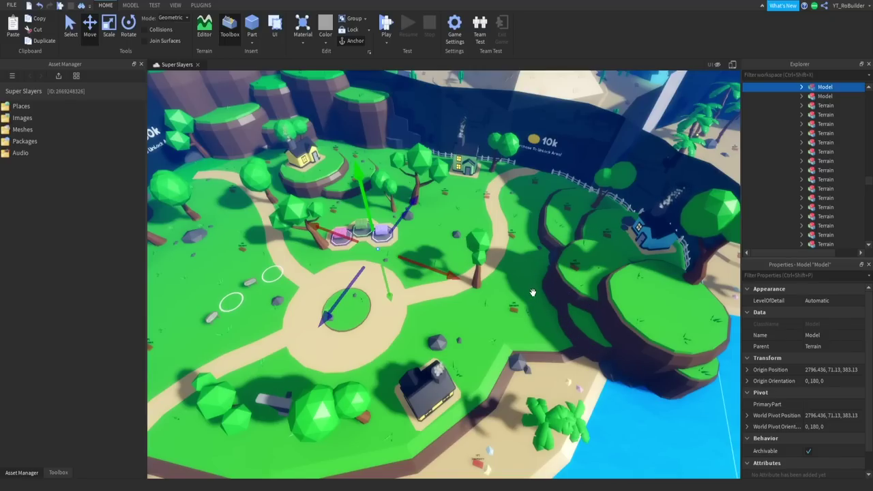
pyautogui.moveTo(600, 298); pyautogui.dragTo(479, 210, button='right')
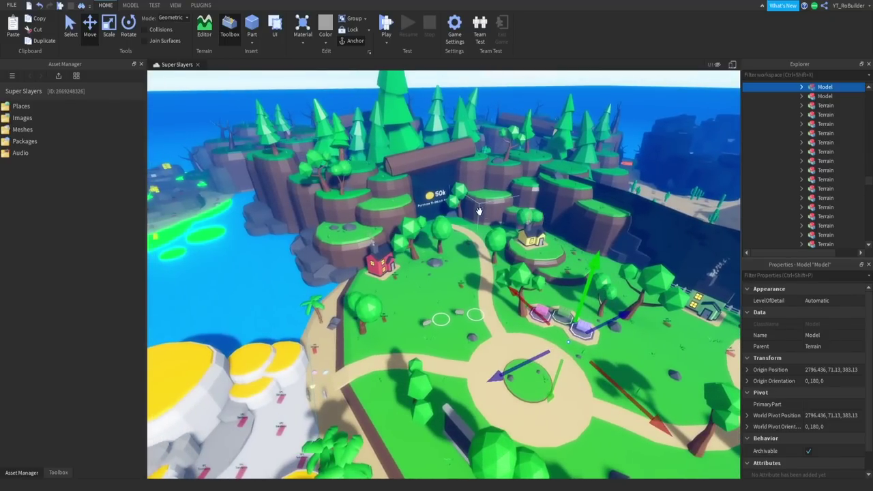
# Step: Bring a copy of the grey upgrade-station slab into the spawn area and place it on the grass beside the white upgrade rings
pyautogui.click(266, 284)
pyautogui.moveTo(266, 283); pyautogui.dragTo(519, 279, button='right')
pyautogui.press('w')
pyautogui.press('s')
pyautogui.press('w')
pyautogui.press('w')
pyautogui.press('s')
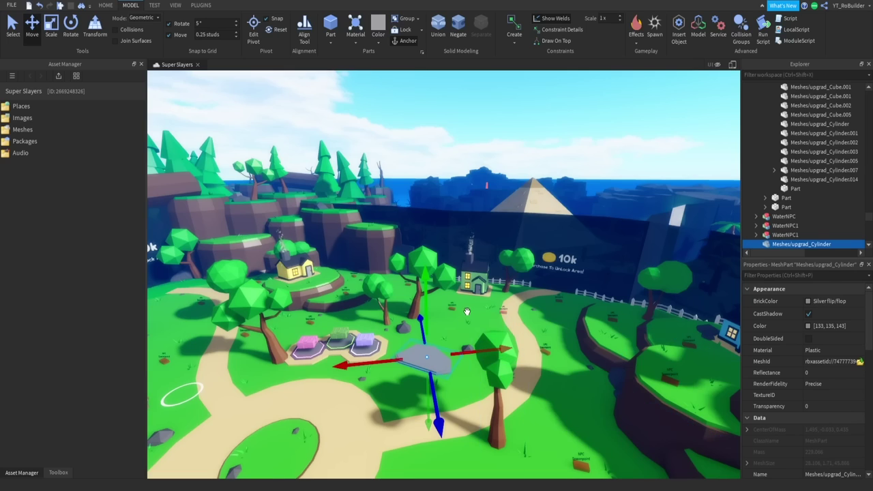
pyautogui.scroll(6, 466, 310)
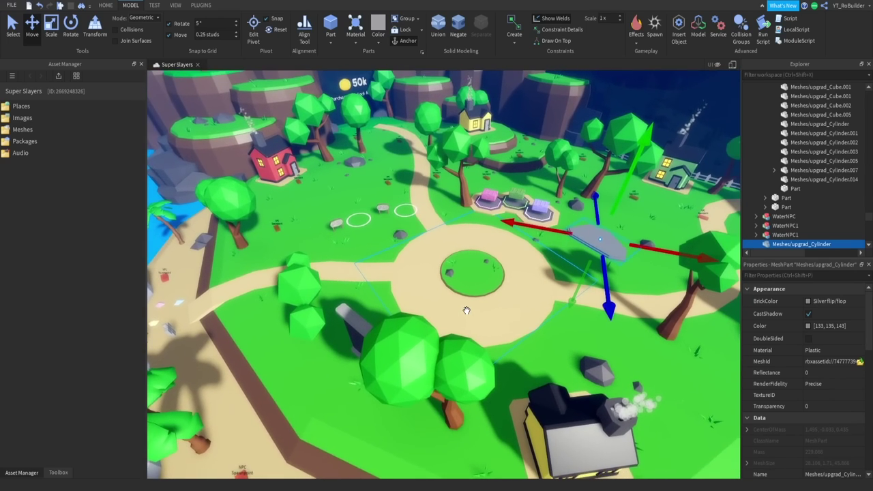
pyautogui.moveTo(467, 310); pyautogui.dragTo(466, 311, button='right')
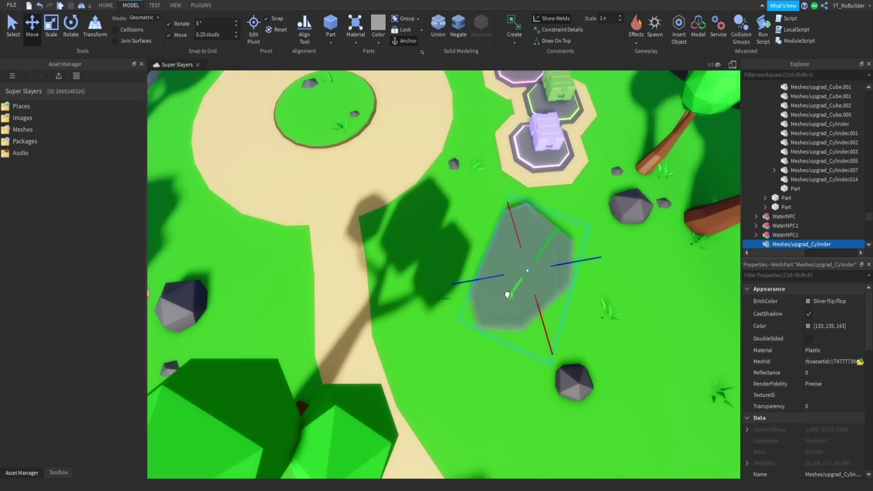
pyautogui.moveTo(480, 248); pyautogui.dragTo(479, 249, button='right')
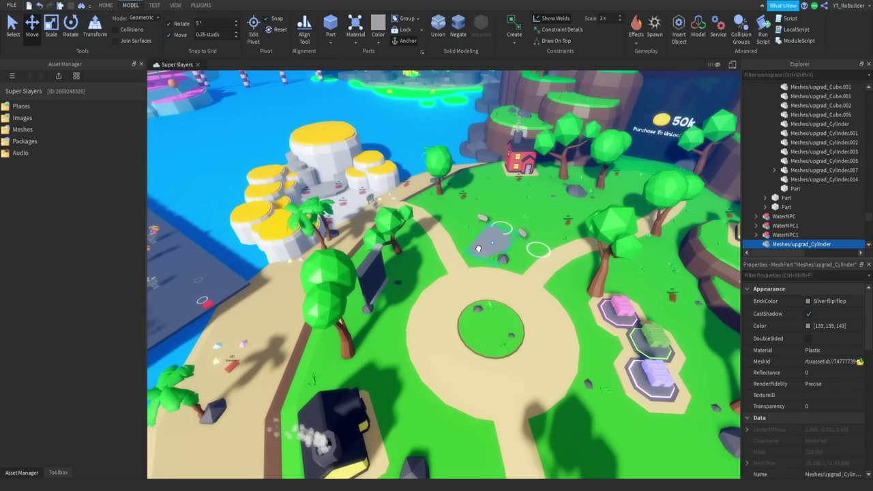
pyautogui.moveTo(481, 252); pyautogui.dragTo(481, 253)
# Step: Select the rock and grass tuft overlapping the slab and move them clear of it, toward the grass corner by the plaza
pyautogui.moveTo(551, 270); pyautogui.dragTo(551, 270, button='right')
pyautogui.press('w')
pyautogui.press('s')
pyautogui.press('a')
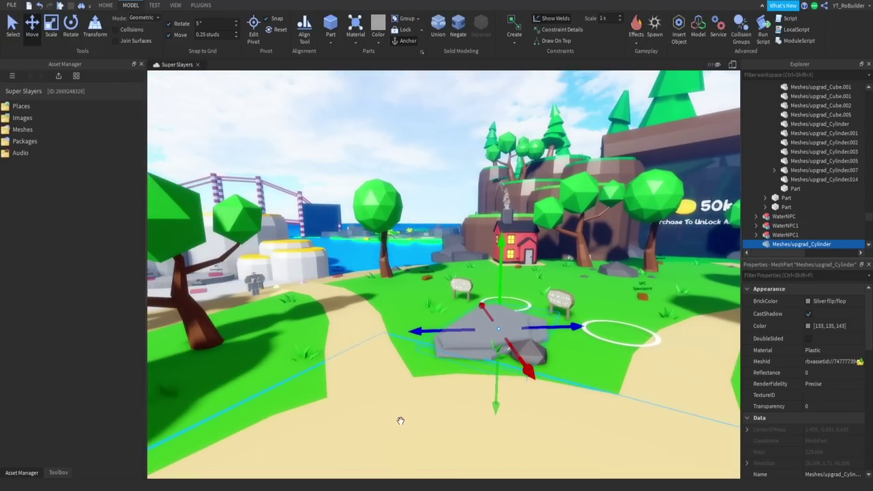
pyautogui.moveTo(288, 298); pyautogui.dragTo(320, 306, button='right')
pyautogui.press('a')
pyautogui.moveTo(410, 235); pyautogui.dragTo(410, 235, button='right')
pyautogui.moveTo(623, 243); pyautogui.dragTo(521, 262, button='right')
pyautogui.click(512, 260)
pyautogui.keyDown('shift'); pyautogui.click(481, 262); pyautogui.keyUp('shift')
pyautogui.scroll(-3, 563, 288)
pyautogui.moveTo(568, 297)
pyautogui.mouseDown()
pyautogui.moveTo(564, 289)
pyautogui.moveTo(577, 296)
pyautogui.mouseUp()
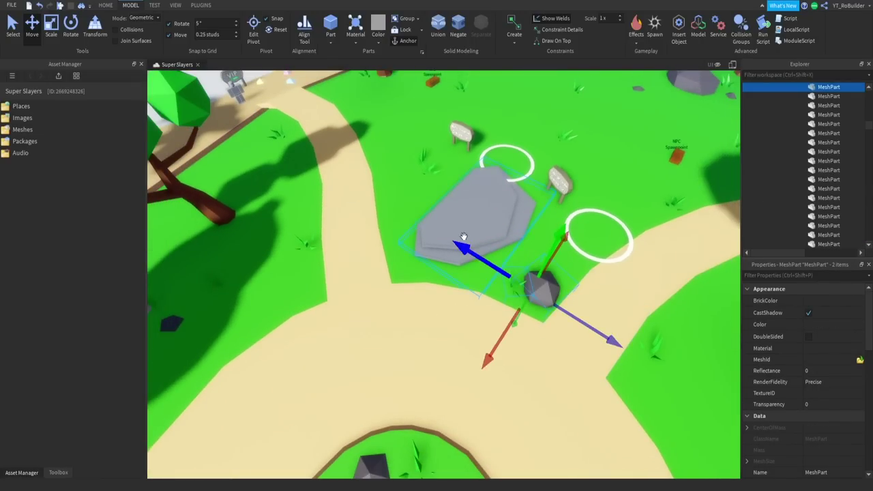
# Step: Rotate the grey slab so its long side faces the plaza and shift it closer to the sand
pyautogui.click(475, 218)
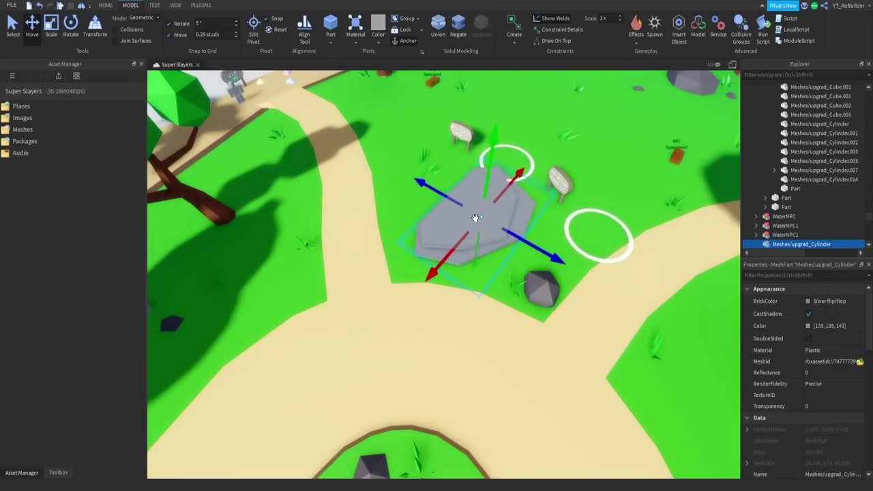
pyautogui.click(70, 26)
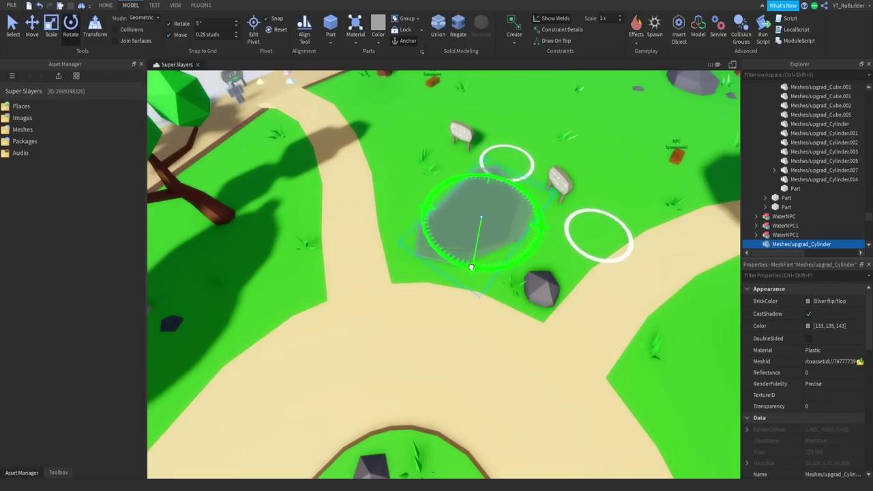
pyautogui.moveTo(410, 237); pyautogui.dragTo(391, 224)
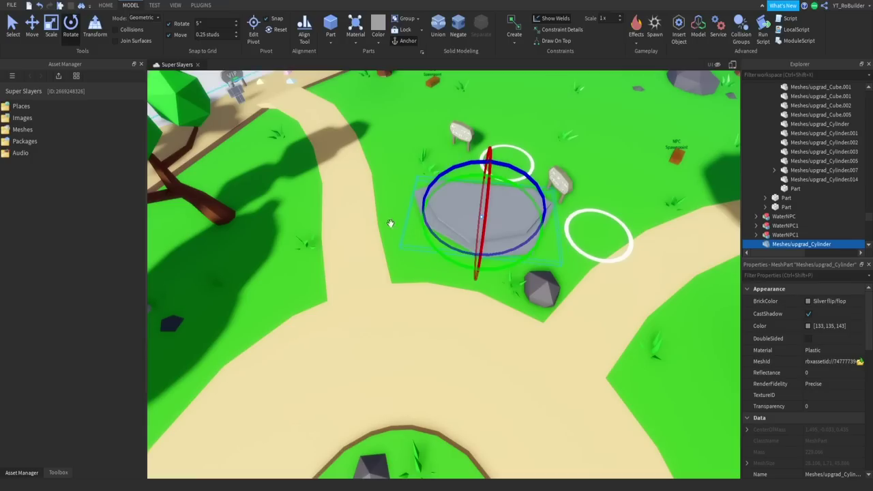
pyautogui.click(33, 27)
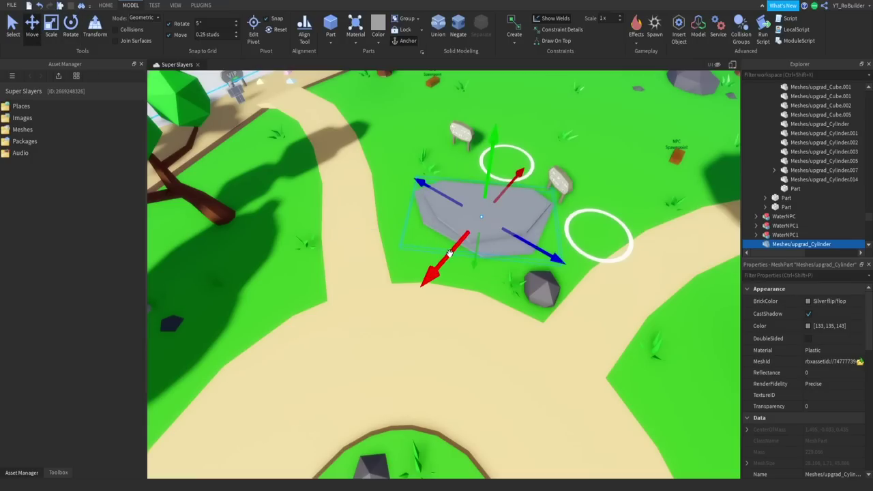
pyautogui.moveTo(448, 254); pyautogui.dragTo(435, 268)
# Step: Move the rock and grass tuft to the opposite end of the slab and turn them to fit there
pyautogui.moveTo(508, 261); pyautogui.dragTo(390, 286)
pyautogui.click(520, 292)
pyautogui.keyDown('ctrl'); pyautogui.click(514, 287); pyautogui.keyUp('ctrl')
pyautogui.hotkey('ctrl', 'r')
pyautogui.hotkey('ctrl', 'r')
pyautogui.moveTo(439, 246); pyautogui.dragTo(442, 240)
# Step: Reposition the slab between the rock and the sand path and turn it slightly toward the plaza
pyautogui.click(506, 264)
pyautogui.moveTo(536, 276); pyautogui.dragTo(543, 278)
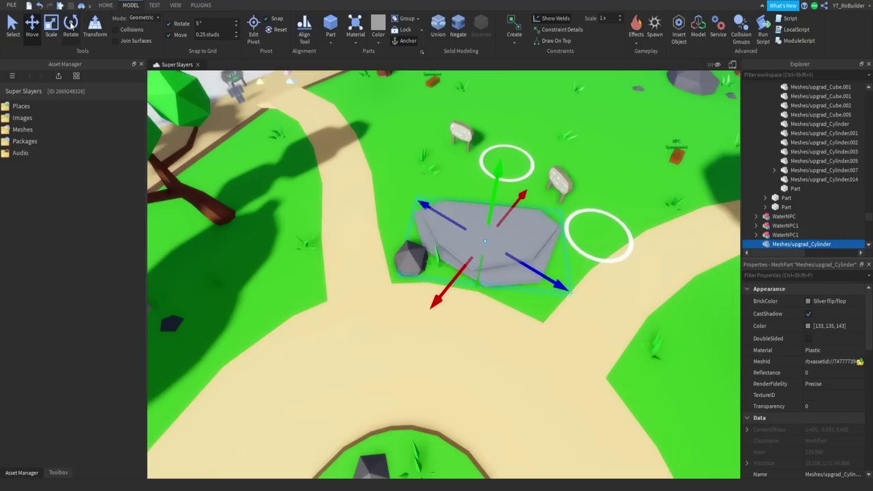
pyautogui.click(71, 26)
pyautogui.moveTo(482, 296); pyautogui.dragTo(468, 294)
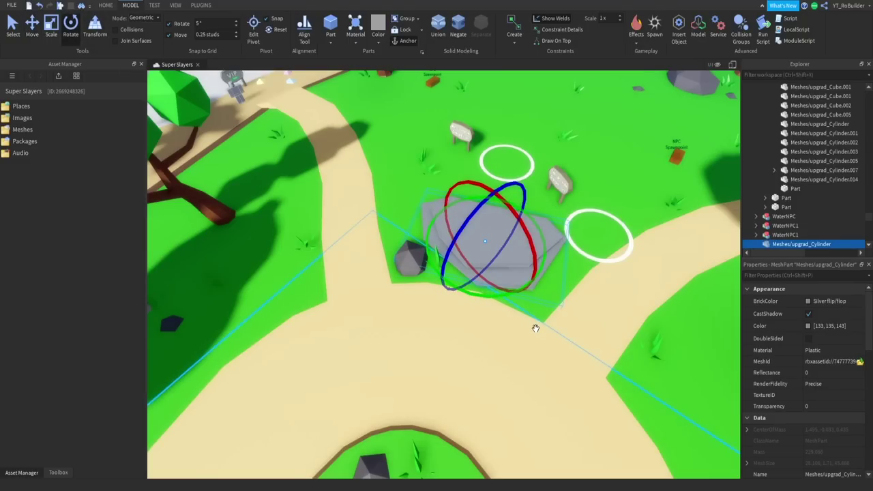
# Step: Move the upgrade ring nearest the slab and its sign farther away from the slab
pyautogui.click(52, 28)
pyautogui.press('w')
pyautogui.moveTo(463, 216); pyautogui.dragTo(463, 217, button='right')
pyautogui.moveTo(493, 250); pyautogui.dragTo(494, 250, button='right')
pyautogui.click(553, 331)
pyautogui.keyDown('ctrl'); pyautogui.click(543, 217); pyautogui.keyUp('ctrl')
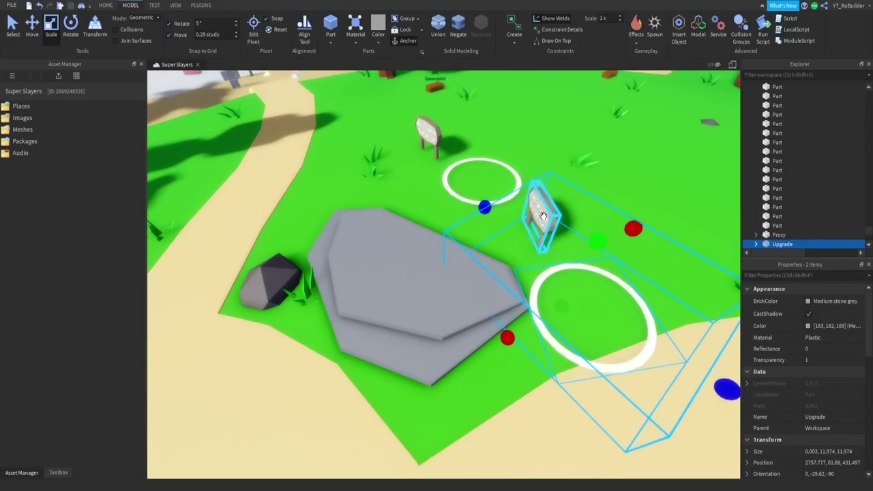
pyautogui.moveTo(543, 217); pyautogui.dragTo(580, 201)
pyautogui.click(471, 281)
pyautogui.moveTo(457, 302); pyautogui.dragTo(457, 302, button='right')
pyautogui.moveTo(479, 220); pyautogui.dragTo(514, 191)
pyautogui.moveTo(472, 229)
pyautogui.mouseDown(button='right')
pyautogui.moveTo(468, 239)
pyautogui.moveTo(468, 232)
pyautogui.mouseUp(button='right')
pyautogui.click(473, 233)
# Step: Insert a block part on top of the slab, sized 7.5 × 6 × 11.5 studs and oriented at 20° about the vertical axis
pyautogui.scroll(3, 468, 235)
pyautogui.scroll(-4, 468, 230)
pyautogui.scroll(-3, 460, 185)
pyautogui.moveTo(460, 189); pyautogui.dragTo(464, 196, button='right')
pyautogui.scroll(5, 464, 195)
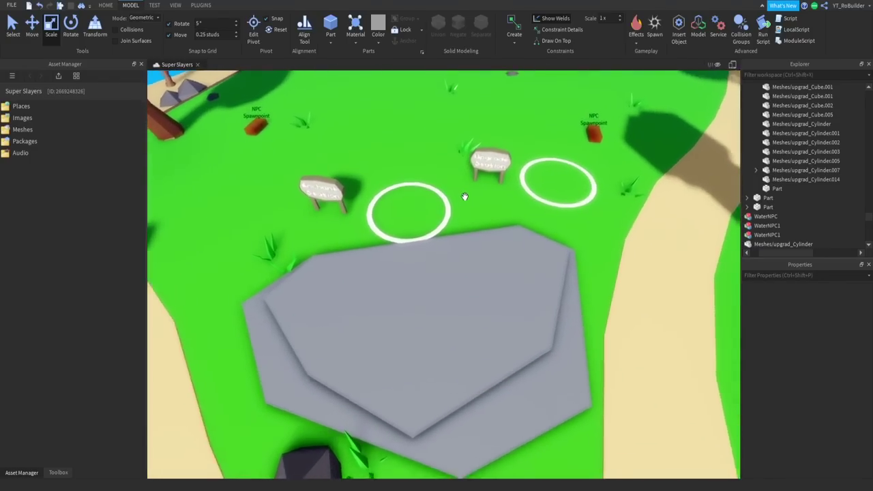
pyautogui.click(331, 25)
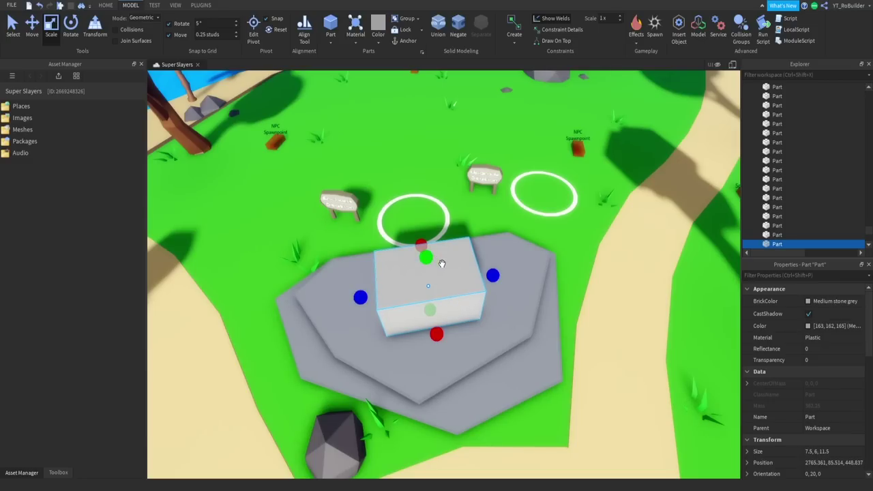
pyautogui.press('q')
pyautogui.moveTo(442, 263); pyautogui.dragTo(452, 267, button='right')
# Step: Duplicate the block on top of itself and reduce the upper block's height to 2.75 studs
pyautogui.hotkey('ctrl', 'd')
pyautogui.moveTo(454, 267); pyautogui.dragTo(452, 196)
pyautogui.scroll(-2, 453, 204)
pyautogui.moveTo(450, 379); pyautogui.dragTo(450, 296)
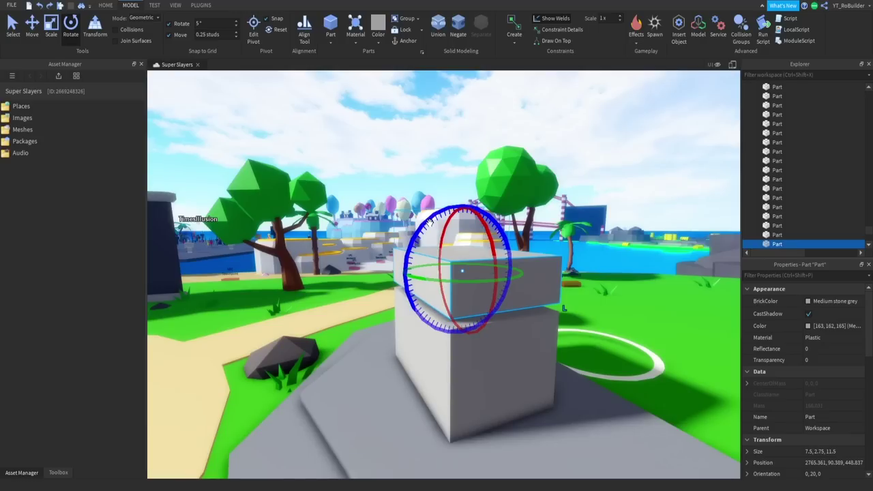
# Step: Tilt the upper block like an open chest lid and shift it into place above the lower block
pyautogui.moveTo(444, 208); pyautogui.dragTo(420, 221)
pyautogui.click(36, 25)
pyautogui.moveTo(476, 211); pyautogui.dragTo(478, 201)
pyautogui.moveTo(396, 245); pyautogui.dragTo(395, 247)
pyautogui.moveTo(405, 197); pyautogui.dragTo(425, 218, button='right')
pyautogui.click(405, 195)
pyautogui.press('s')
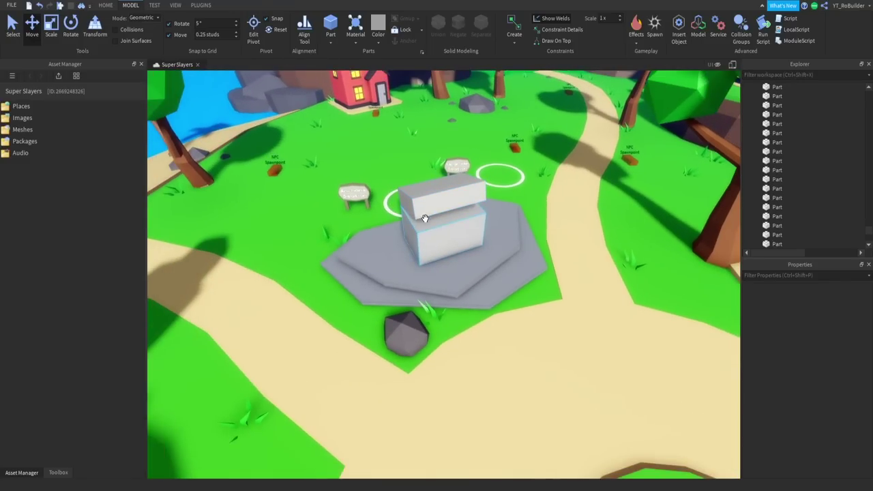
# Step: Colour both blocks Royal purple, then lighten their colour to RGB 125, 77, 209
pyautogui.click(444, 197)
pyautogui.click(826, 301)
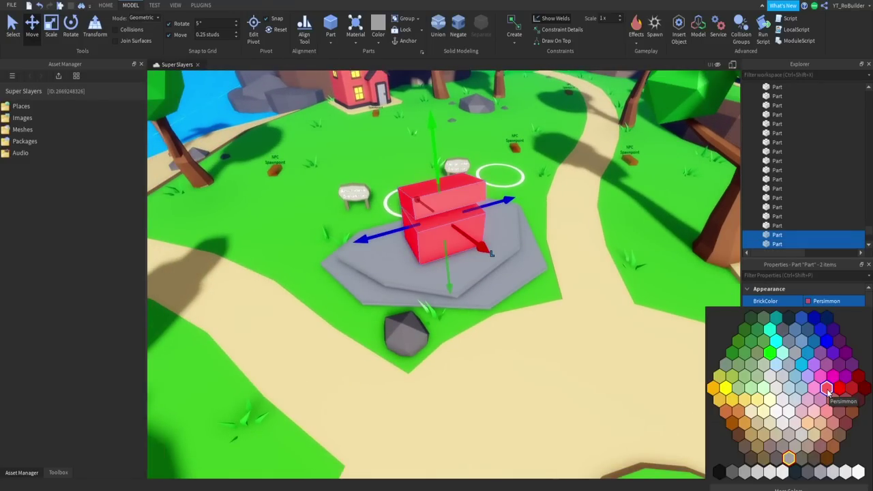
pyautogui.click(832, 353)
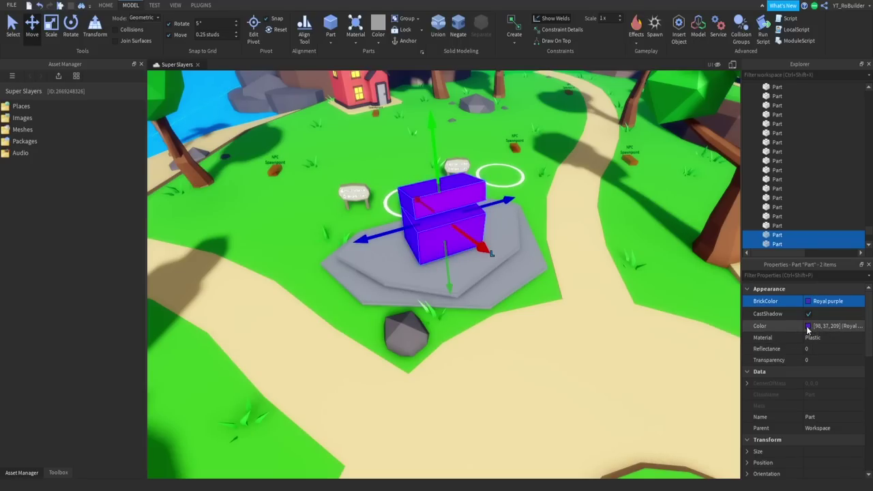
pyautogui.click(809, 326)
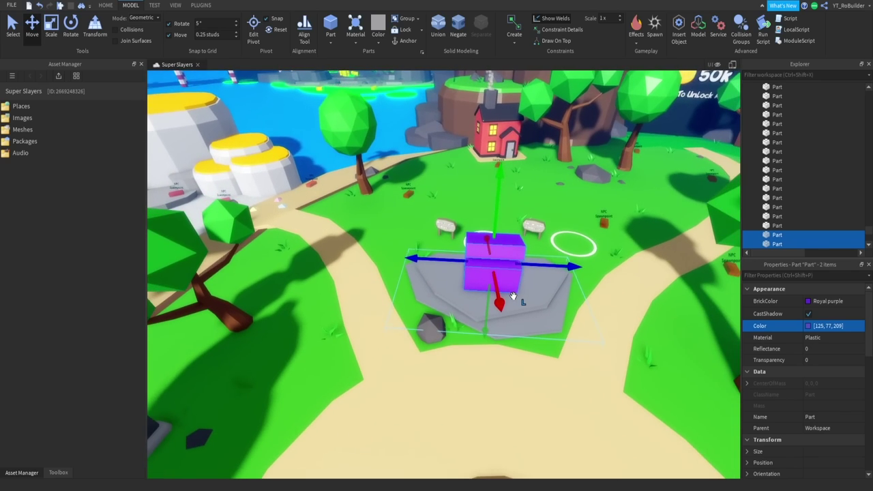
# Step: Place the two purple blocks on the grey platform among the yellow-topped rocks in the VIP area
pyautogui.moveTo(502, 260); pyautogui.dragTo(456, 218)
pyautogui.moveTo(454, 208); pyautogui.dragTo(457, 218, button='right')
pyautogui.press('w')
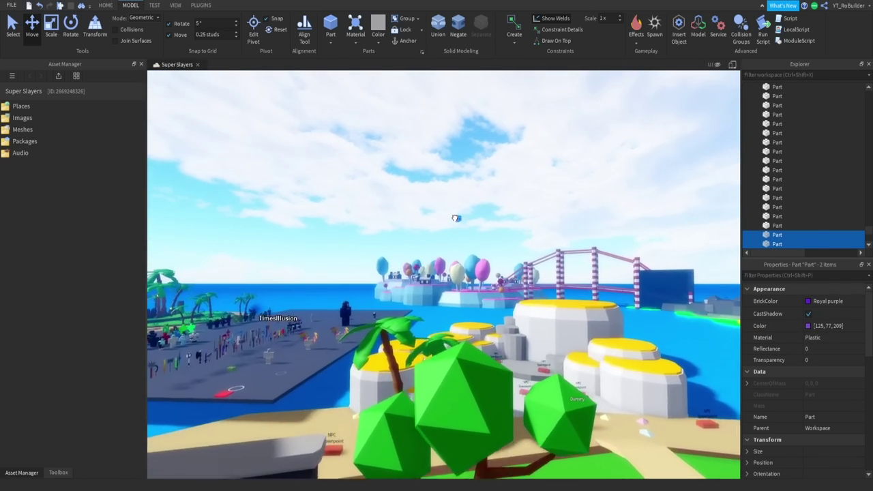
pyautogui.moveTo(456, 219); pyautogui.dragTo(462, 235)
pyautogui.moveTo(459, 225); pyautogui.dragTo(462, 236, button='right')
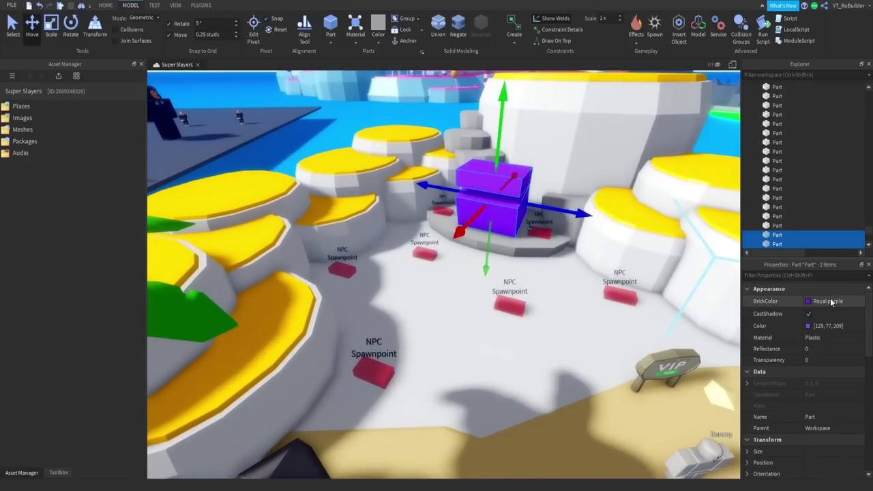
# Step: Recolour the two stacked chest blocks in the VIP area golden yellow
pyautogui.click(829, 300)
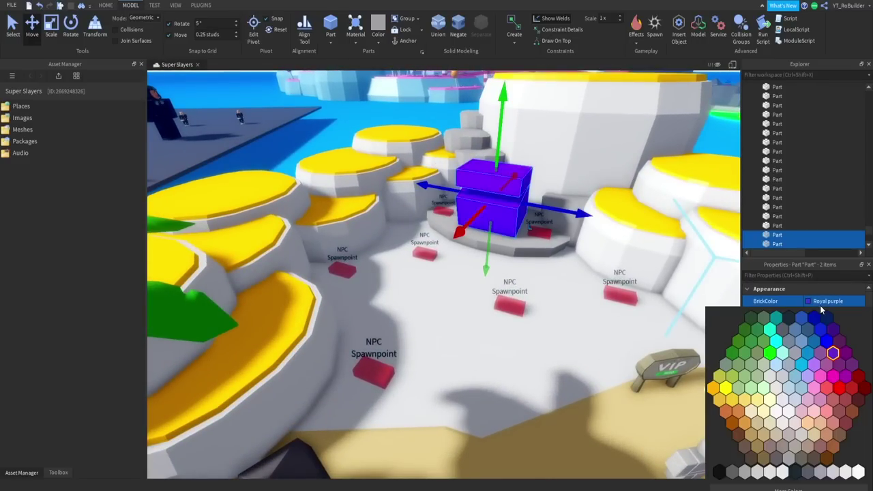
pyautogui.click(731, 402)
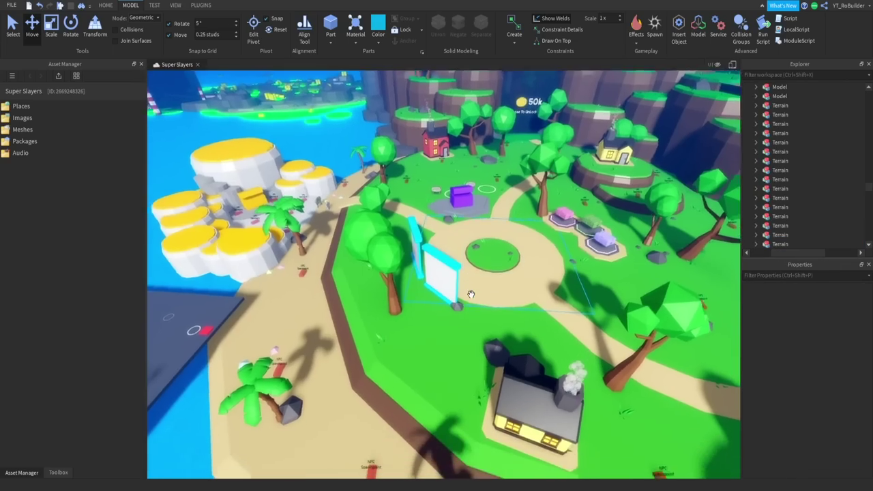
# Step: Examine the spawn area around the central grass circle, including the two blank boards and the purple chest
pyautogui.press('w')
pyautogui.moveTo(471, 295); pyautogui.dragTo(471, 269, button='right')
pyautogui.press('d')
pyautogui.press('a')
pyautogui.press('s')
pyautogui.press('s')
pyautogui.press('a')
pyautogui.press('d')
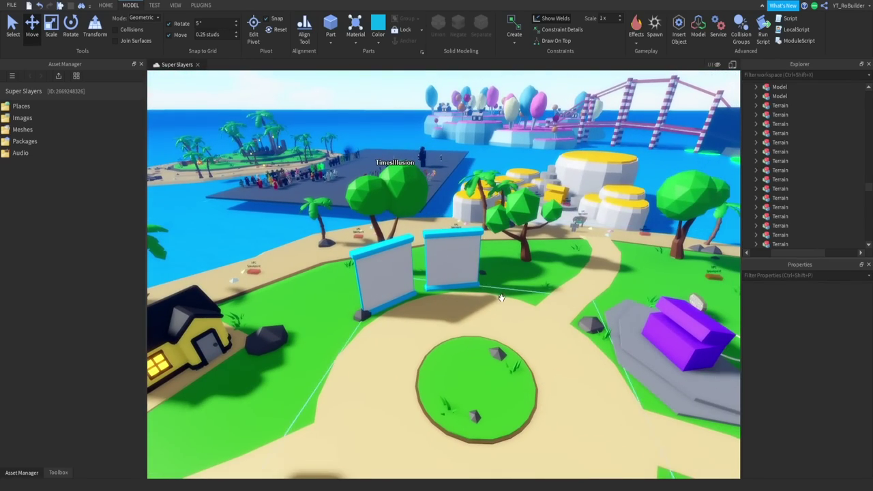
pyautogui.press('s')
pyautogui.moveTo(501, 298); pyautogui.dragTo(591, 296, button='right')
pyautogui.press('d')
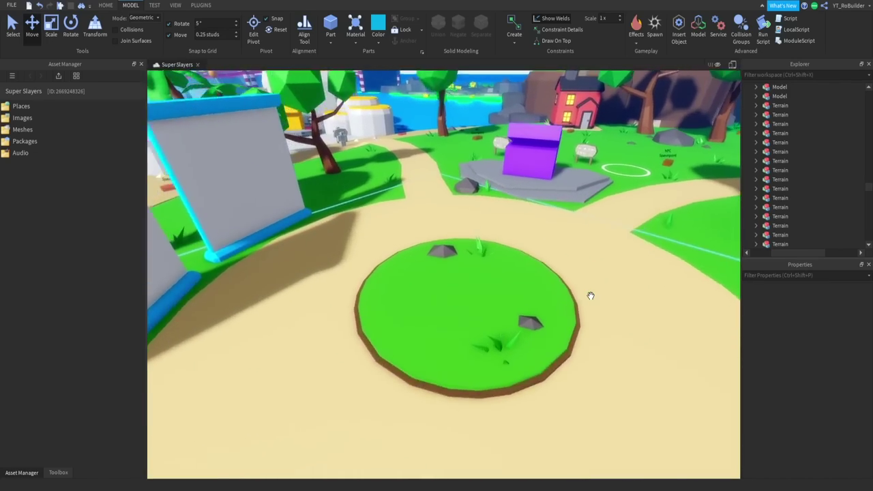
pyautogui.moveTo(591, 296); pyautogui.dragTo(590, 296, button='right')
pyautogui.press('w')
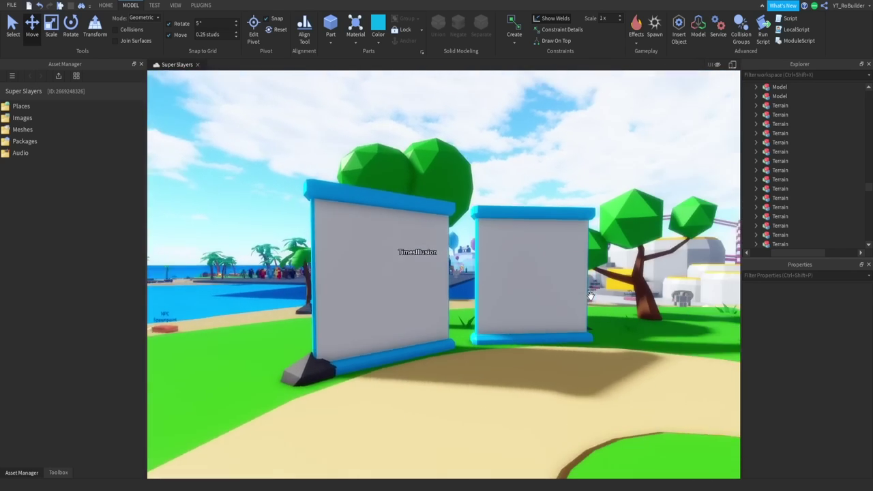
pyautogui.moveTo(591, 296); pyautogui.dragTo(590, 296, button='right')
pyautogui.press('e')
pyautogui.press('s')
pyautogui.press('d')
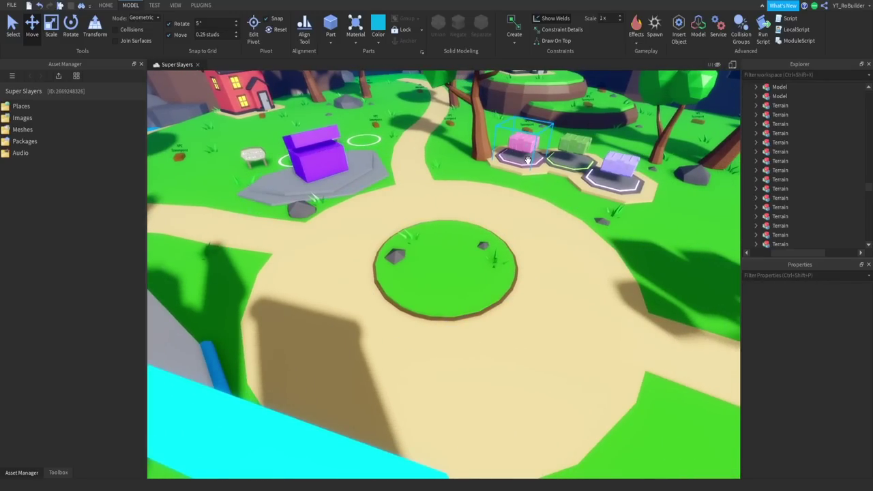
# Step: Move the three crates and their sand base closer to the central circle and rotate them together to face it
pyautogui.press('d')
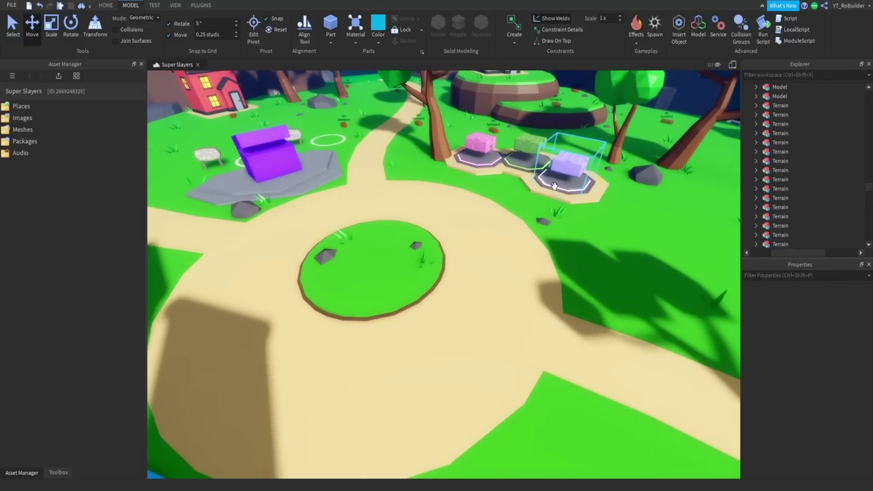
pyautogui.press('d')
pyautogui.moveTo(554, 186); pyautogui.dragTo(552, 193, button='right')
pyautogui.press('w')
pyautogui.press('s')
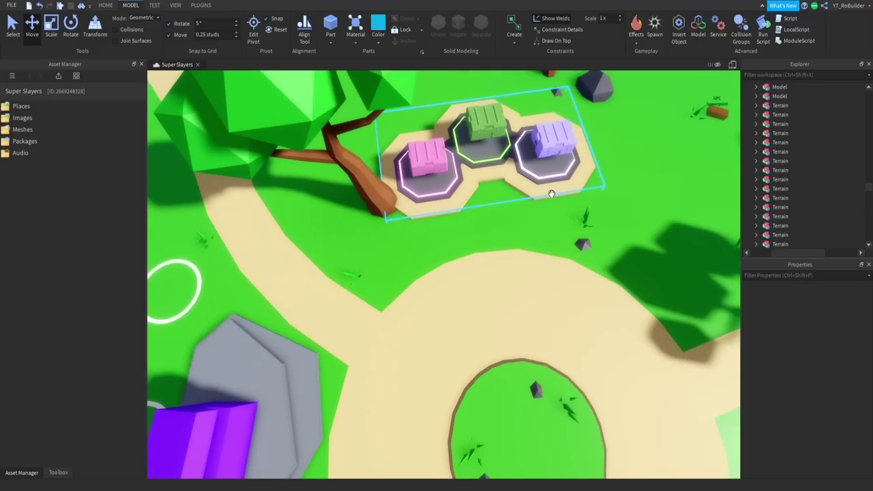
pyautogui.click(550, 191)
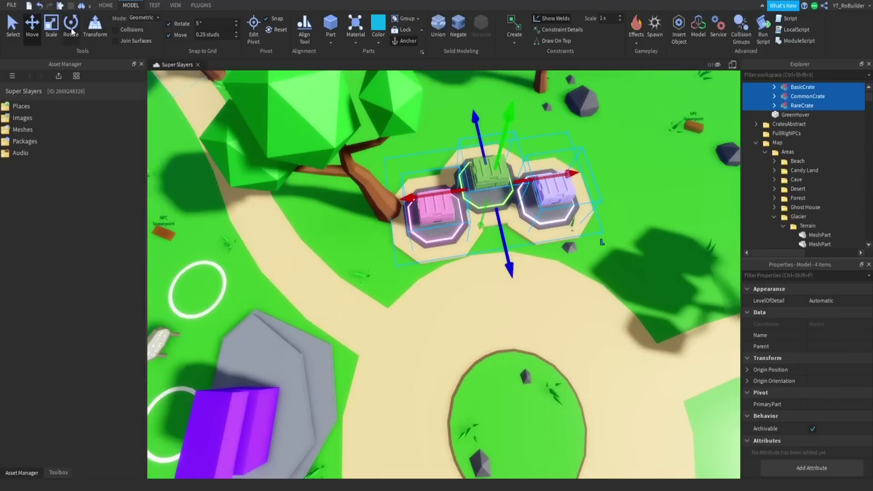
pyautogui.click(73, 31)
pyautogui.moveTo(578, 253); pyautogui.dragTo(582, 257, button='right')
pyautogui.press('w')
# Step: Reposition the small rock and grass tuft at the edge of the crates' sand base
pyautogui.click(501, 248)
pyautogui.keyDown('shift'); pyautogui.click(506, 221); pyautogui.keyUp('shift')
pyautogui.click(32, 30)
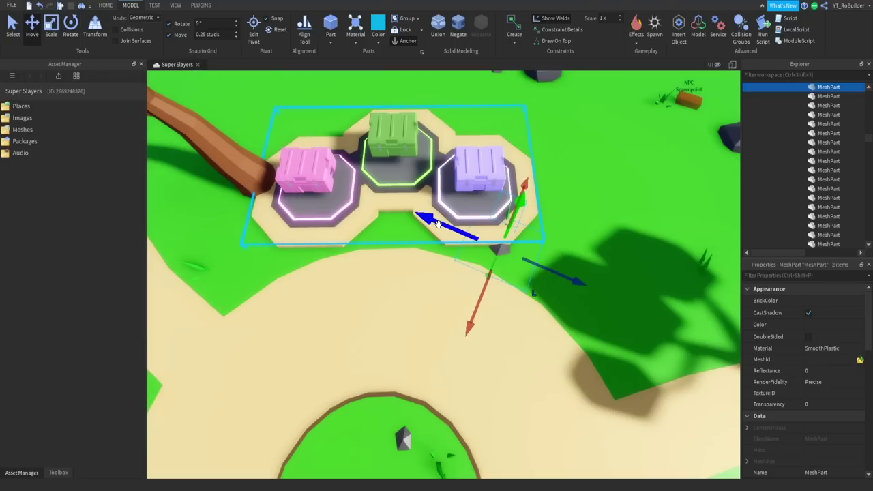
pyautogui.click(579, 209)
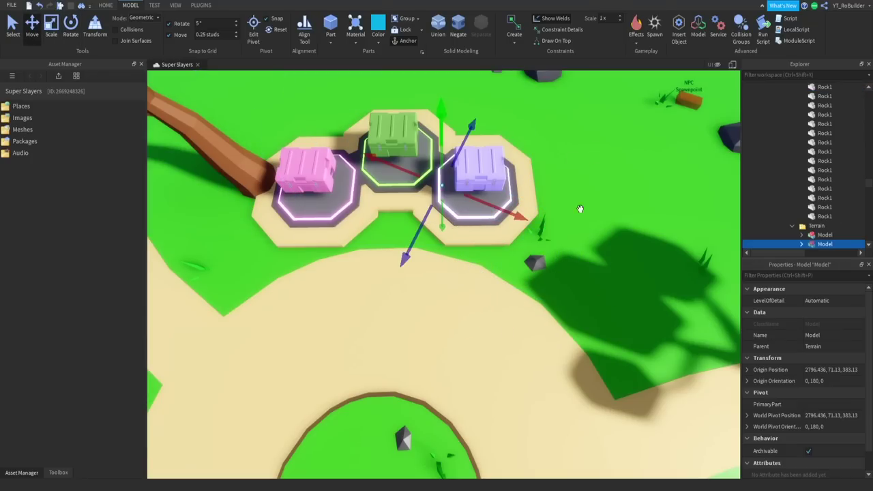
pyautogui.click(502, 248)
pyautogui.moveTo(469, 243); pyautogui.dragTo(456, 237)
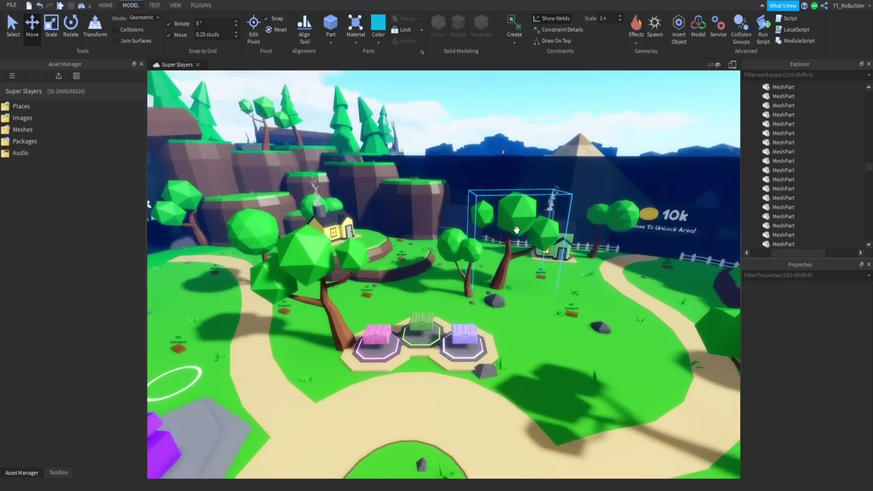
# Step: Examine the layout of the spawn area's paths, crates, boards and houses from above
pyautogui.scroll(5, 534, 223)
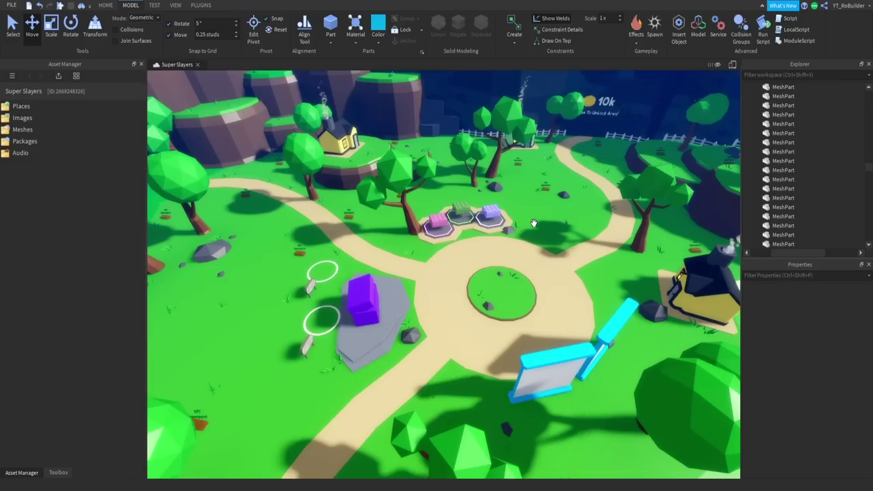
pyautogui.scroll(-2, 535, 223)
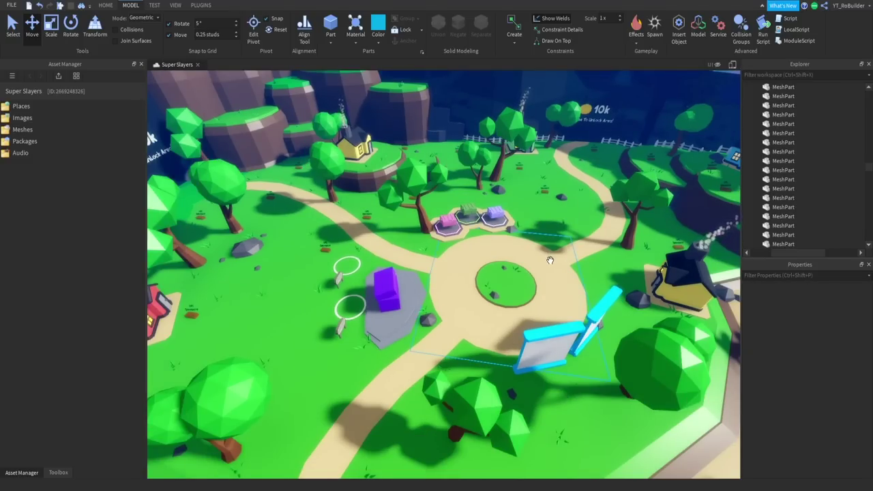
pyautogui.moveTo(551, 260); pyautogui.dragTo(605, 275, button='right')
pyautogui.press('w')
pyautogui.scroll(5, 550, 260)
pyautogui.scroll(-4, 550, 259)
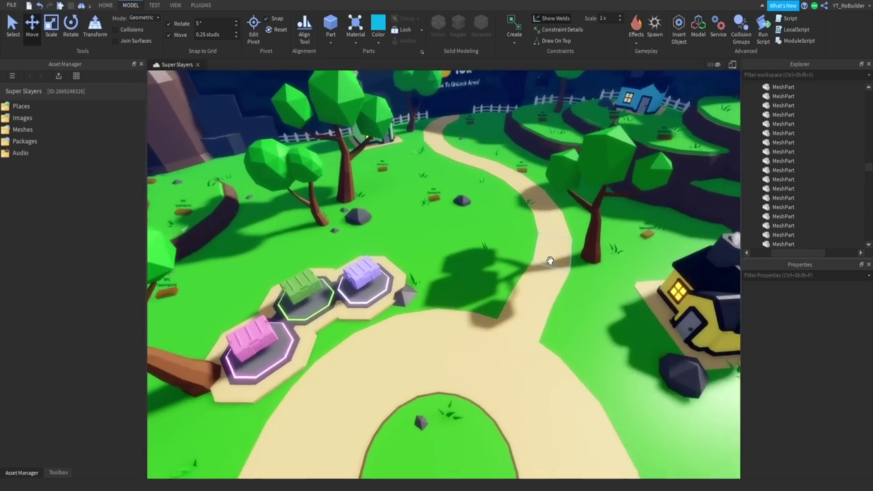
pyautogui.scroll(-3, 550, 260)
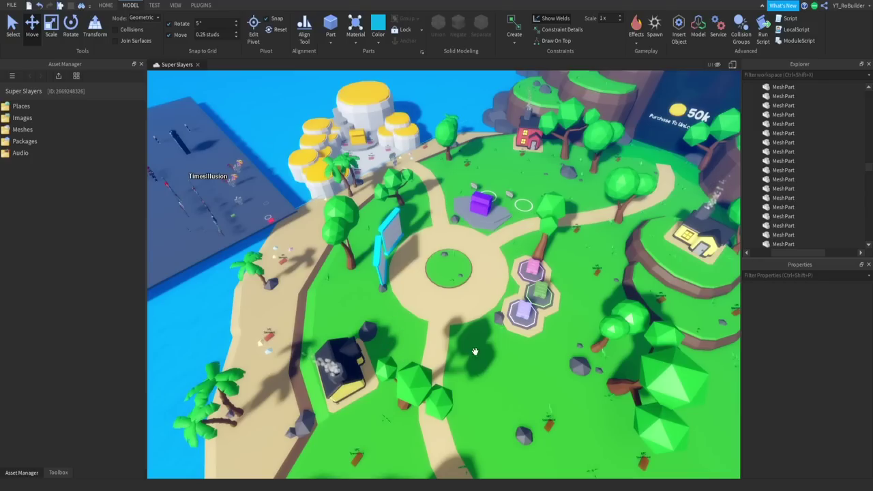
# Step: Delete the large rock in front of the yellow house and the sand-coloured base beneath the house
pyautogui.moveTo(475, 352); pyautogui.dragTo(487, 352, button='right')
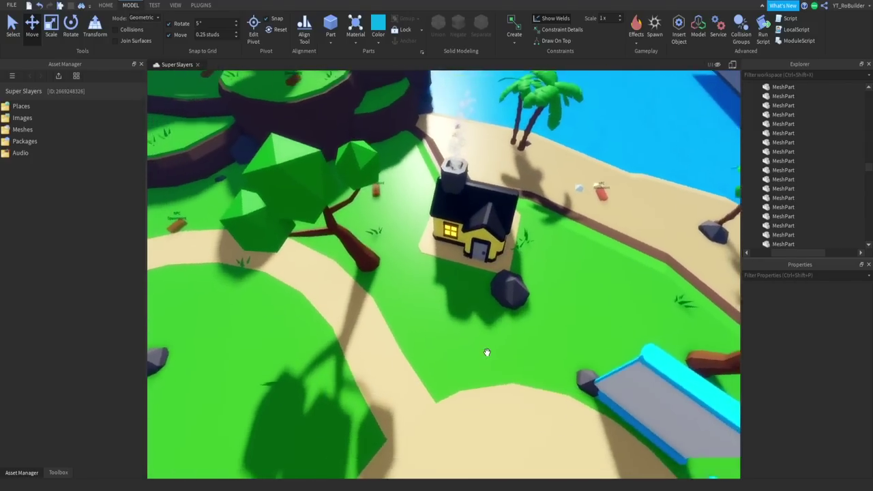
pyautogui.press('w')
pyautogui.click(526, 297)
pyautogui.press('Delete')
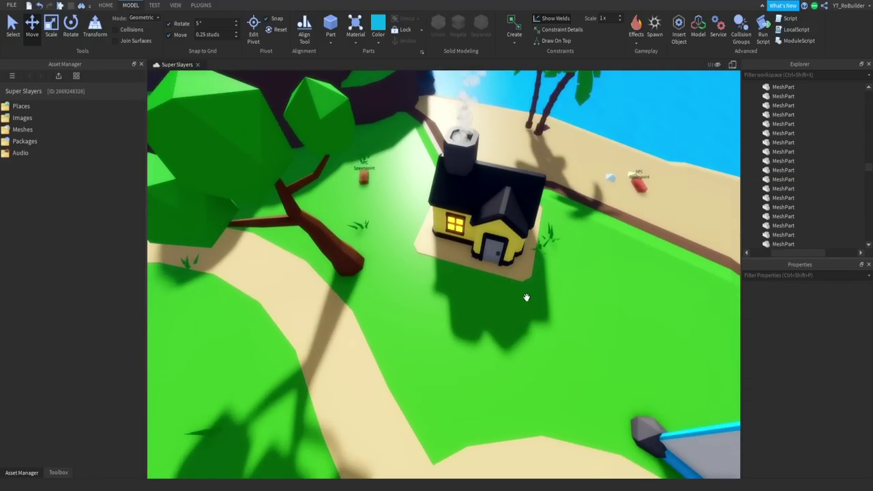
pyautogui.scroll(-5, 512, 243)
pyautogui.scroll(-1, 512, 243)
pyautogui.click(506, 239)
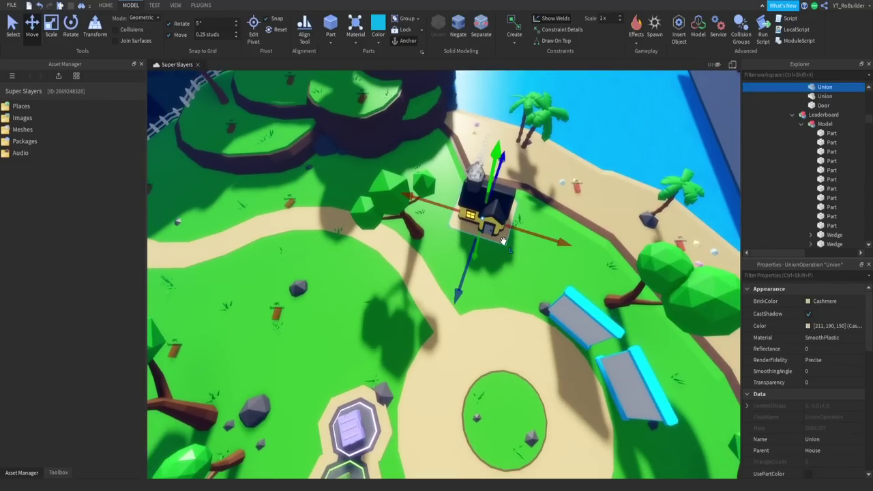
pyautogui.press('Delete')
# Step: Move the whole House folder closer to the central circle and rotate the house to face it
pyautogui.click(494, 198)
pyautogui.scroll(2, 779, 186)
pyautogui.click(780, 122)
pyautogui.moveTo(467, 265); pyautogui.dragTo(451, 320)
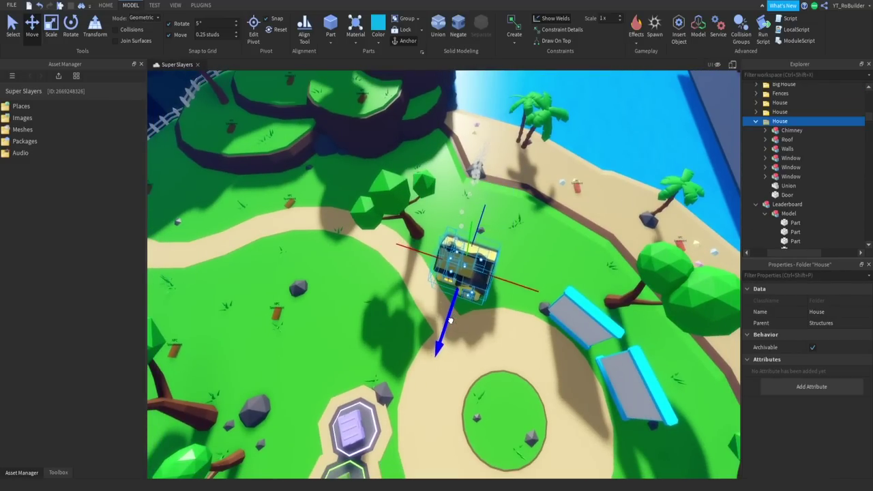
pyautogui.moveTo(516, 290); pyautogui.dragTo(539, 297)
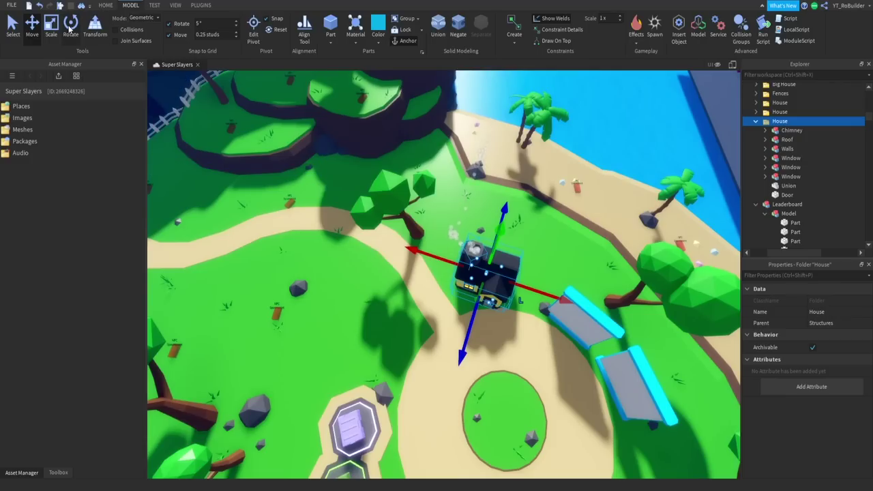
pyautogui.click(70, 26)
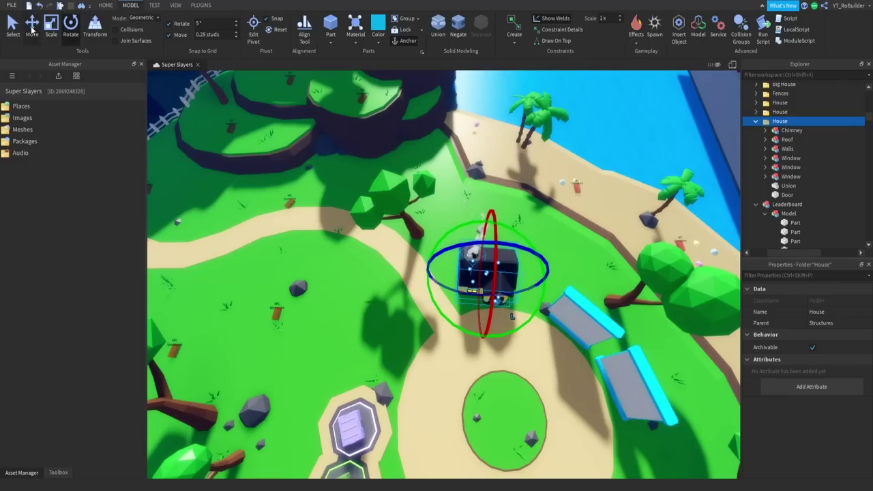
pyautogui.click(31, 27)
pyautogui.moveTo(486, 340); pyautogui.dragTo(479, 307)
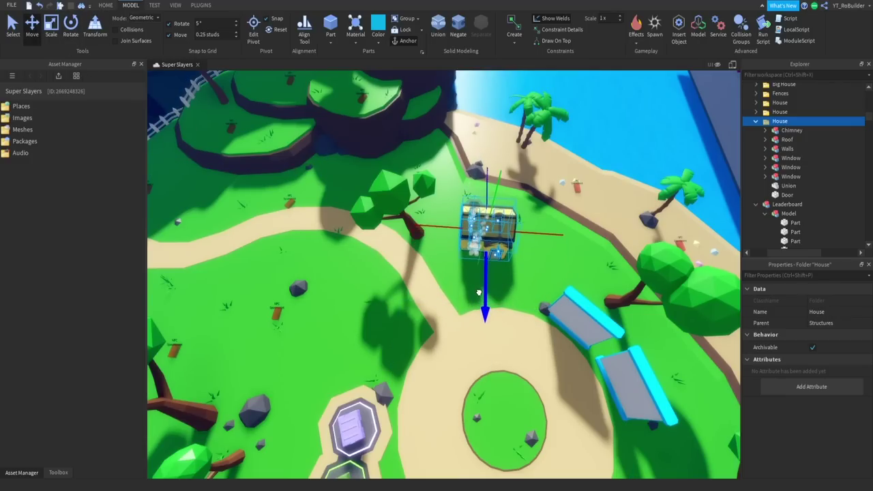
# Step: Place a flat Cashmere-coloured part between the house door and the circle, turned to a Y orientation of 95 degrees
pyautogui.moveTo(519, 278); pyautogui.dragTo(484, 253, button='right')
pyautogui.scroll(5, 505, 268)
pyautogui.click(451, 244)
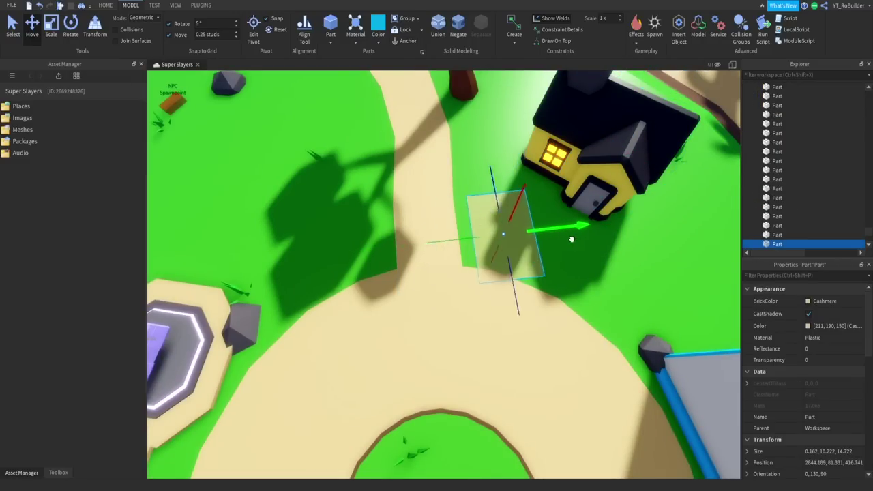
pyautogui.moveTo(548, 285); pyautogui.dragTo(539, 306)
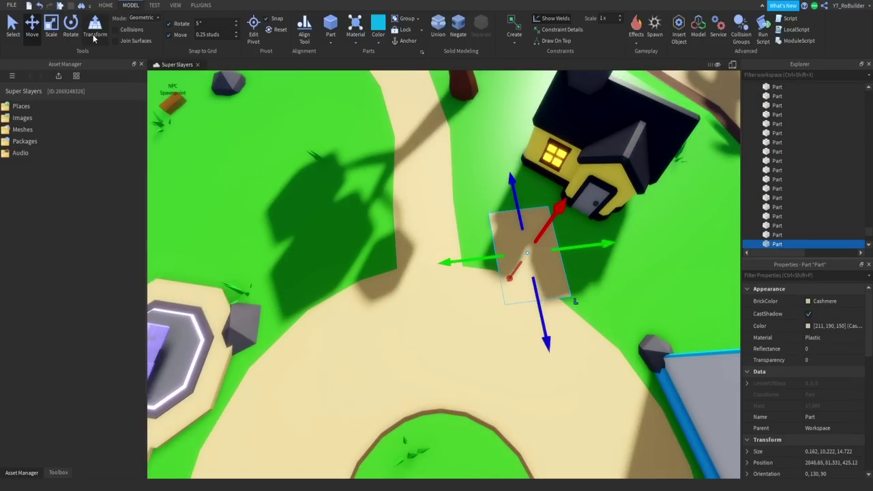
pyautogui.click(78, 29)
pyautogui.moveTo(527, 314); pyautogui.dragTo(490, 301)
pyautogui.click(32, 27)
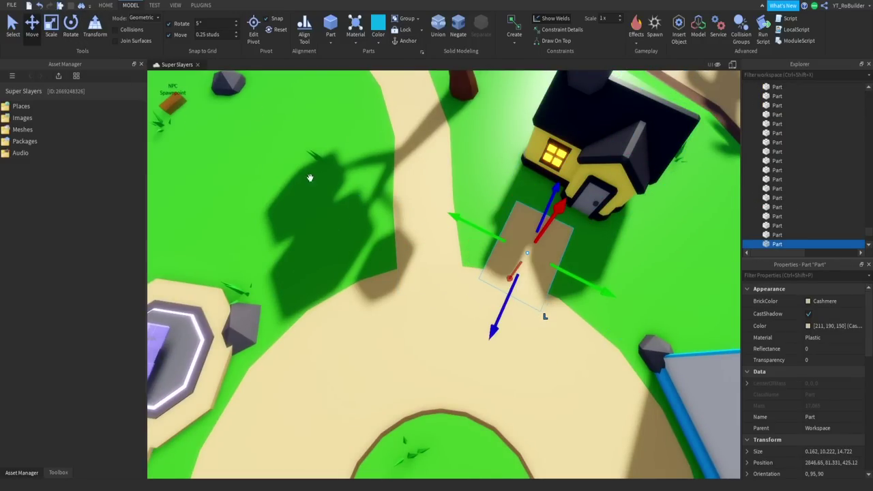
pyautogui.moveTo(564, 271); pyautogui.dragTo(587, 281)
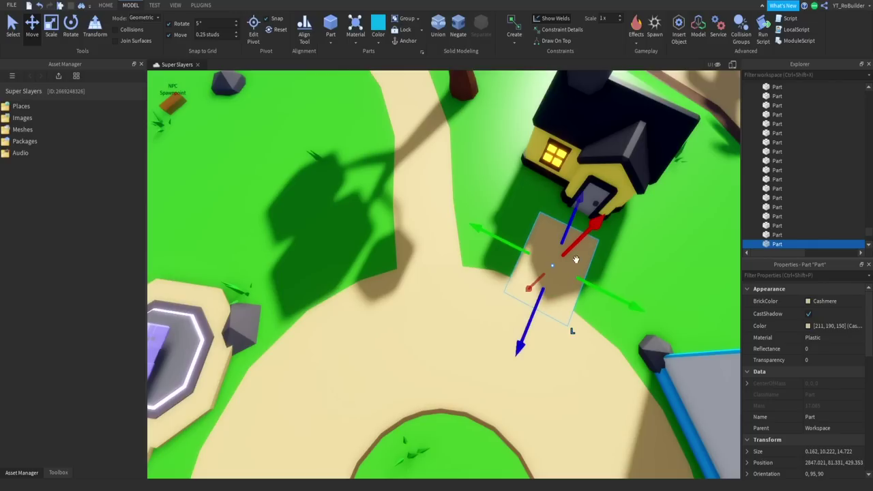
# Step: Shorten the path part to 10.222 studs and fit its ends to the house doorway and the sandy circle
pyautogui.moveTo(587, 230); pyautogui.dragTo(586, 228, button='right')
pyautogui.click(51, 27)
pyautogui.moveTo(516, 402); pyautogui.dragTo(517, 387)
pyautogui.moveTo(520, 271); pyautogui.dragTo(520, 285)
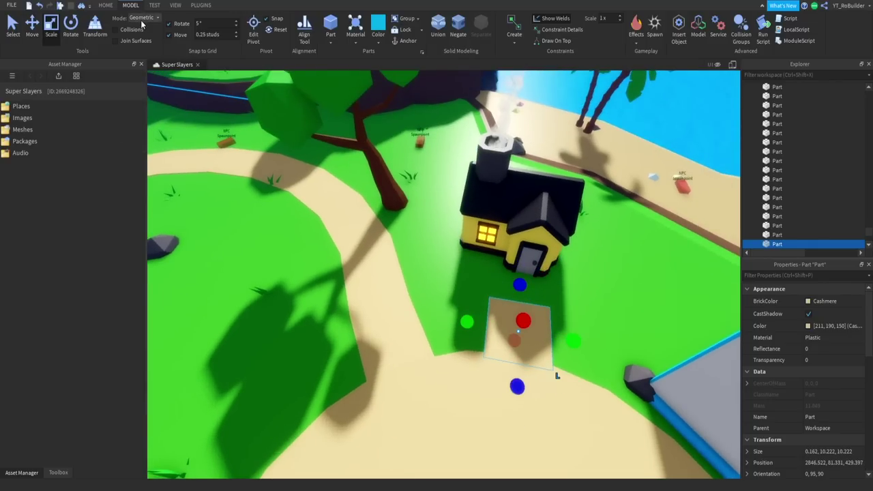
pyautogui.click(199, 5)
pyautogui.click(188, 27)
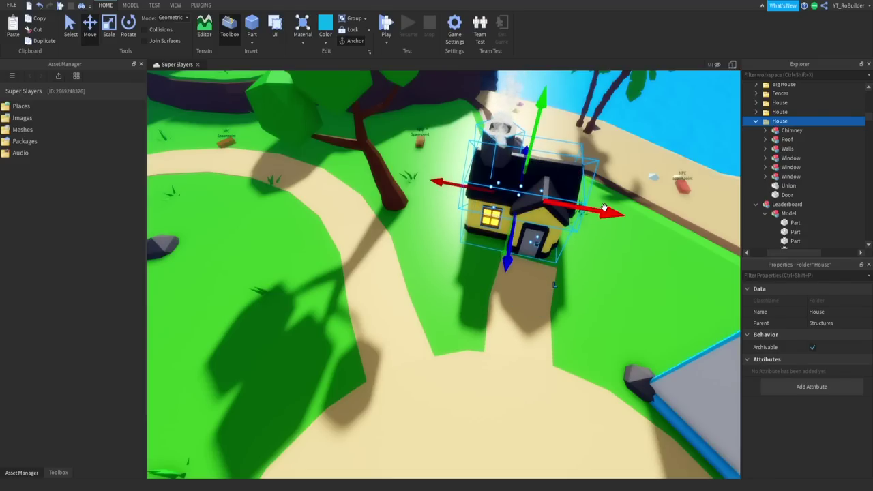
# Step: Adjust the house's position and rotation so its door lines up with the new path
pyautogui.moveTo(605, 207); pyautogui.dragTo(599, 205)
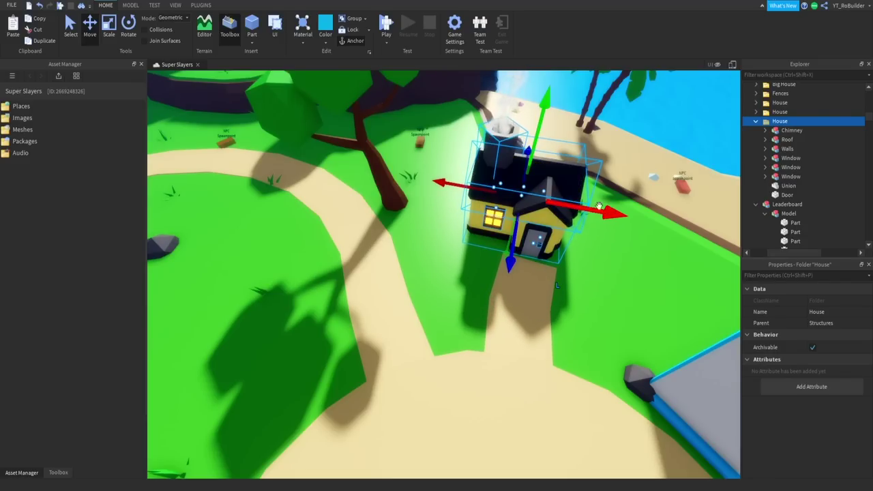
pyautogui.click(128, 28)
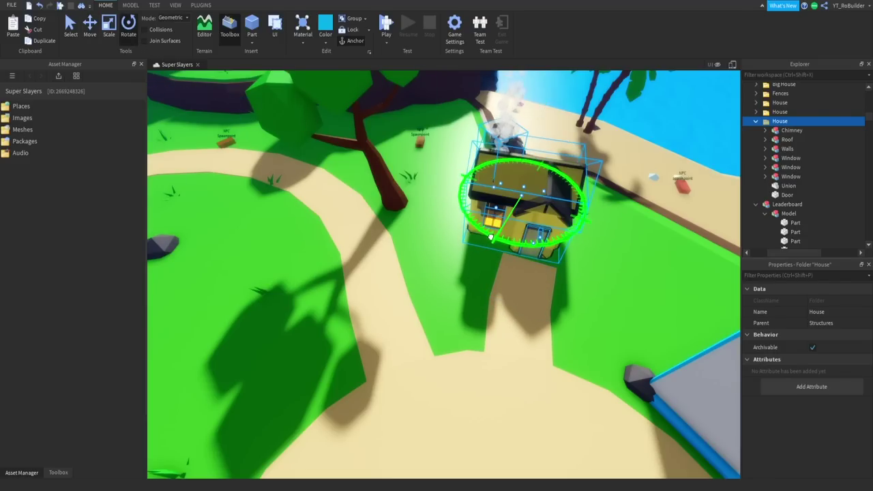
pyautogui.click(89, 27)
pyautogui.press('w')
pyautogui.moveTo(456, 181); pyautogui.dragTo(477, 165, button='right')
pyautogui.moveTo(513, 215); pyautogui.dragTo(517, 215)
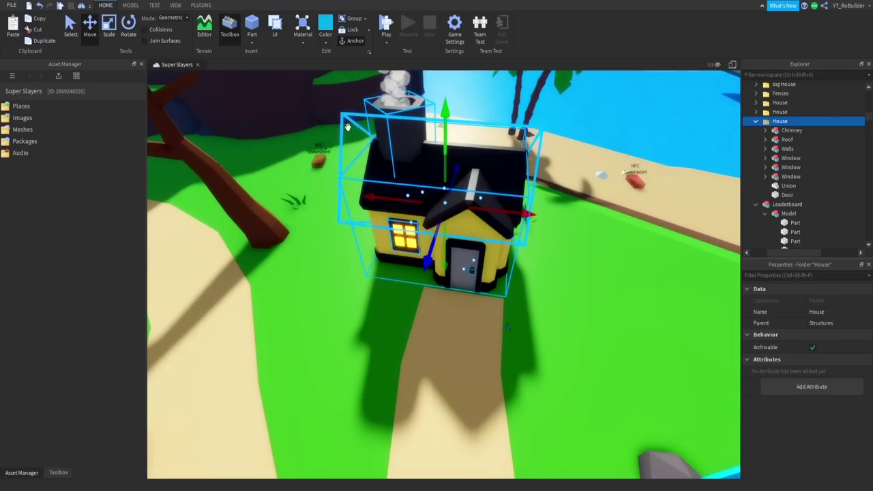
# Step: Recolour all parts of the house Ghost grey
pyautogui.click(326, 37)
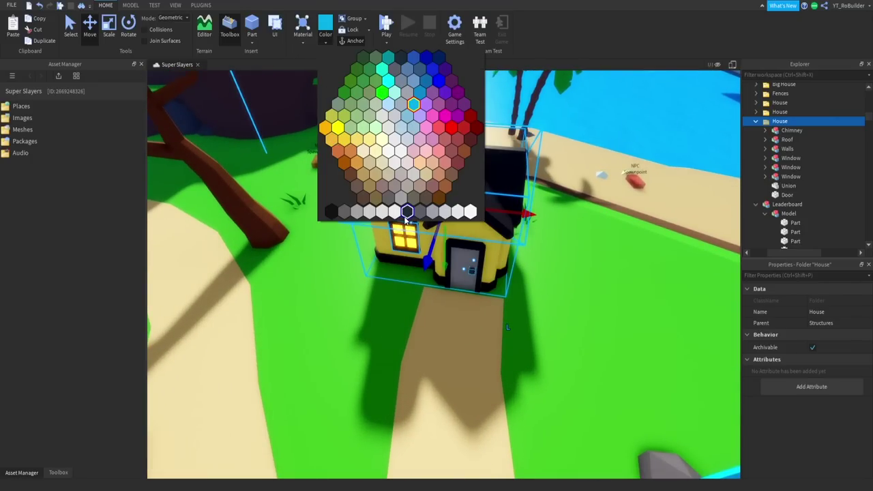
pyautogui.click(447, 213)
pyautogui.moveTo(460, 195); pyautogui.dragTo(528, 156, button='right')
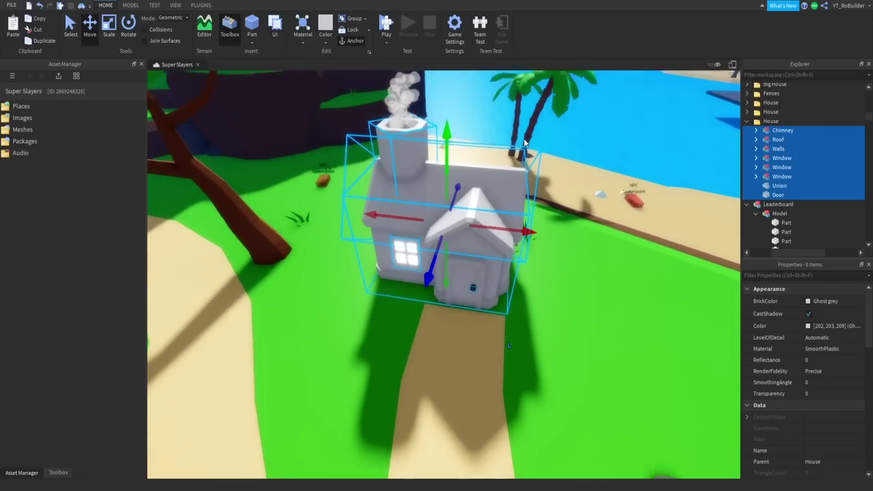
# Step: Recolour the house's roof, base trim and door frame Gold
pyautogui.click(525, 144)
pyautogui.press('w')
pyautogui.press('s')
pyautogui.click(493, 169)
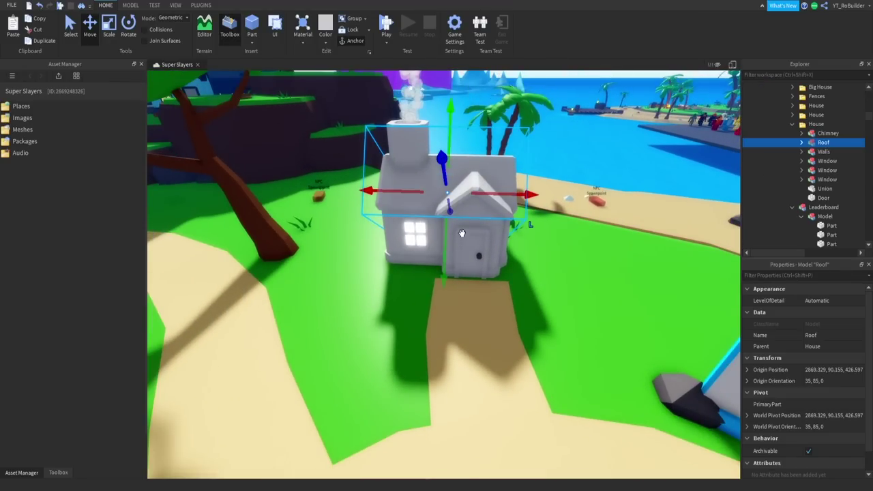
pyautogui.keyDown('ctrl'); pyautogui.click(421, 260); pyautogui.keyUp('ctrl')
pyautogui.keyDown('ctrl'); pyautogui.click(419, 249); pyautogui.keyUp('ctrl')
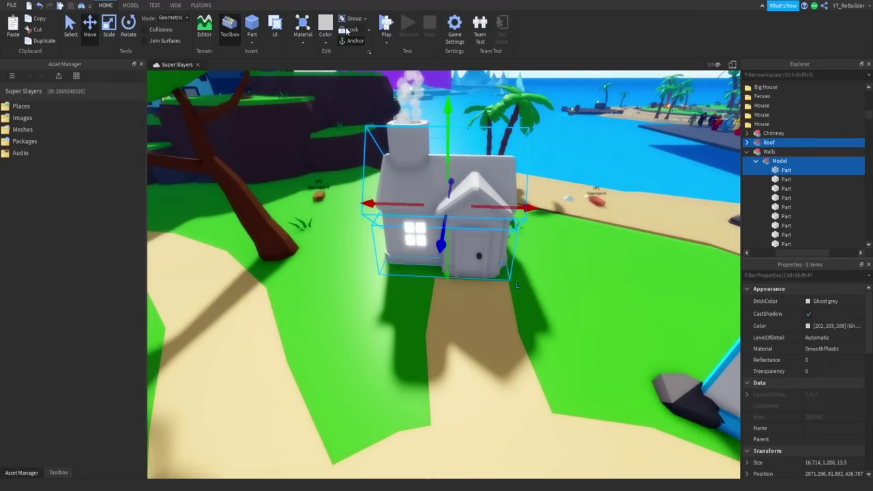
pyautogui.click(325, 45)
pyautogui.click(333, 140)
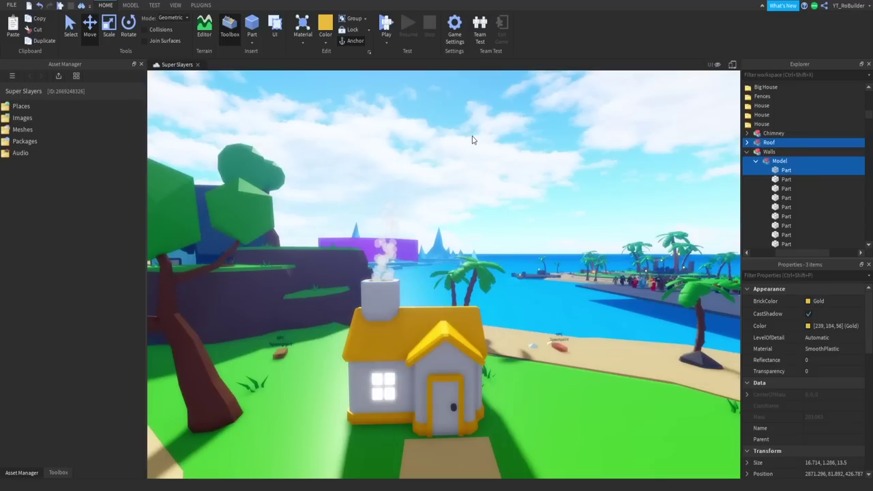
pyautogui.click(473, 137)
# Step: Delete the chimney from the gold-roofed house
pyautogui.scroll(5, 477, 218)
pyautogui.scroll(4, 481, 300)
pyautogui.moveTo(475, 319); pyautogui.dragTo(470, 309, button='right')
pyautogui.scroll(-2, 475, 321)
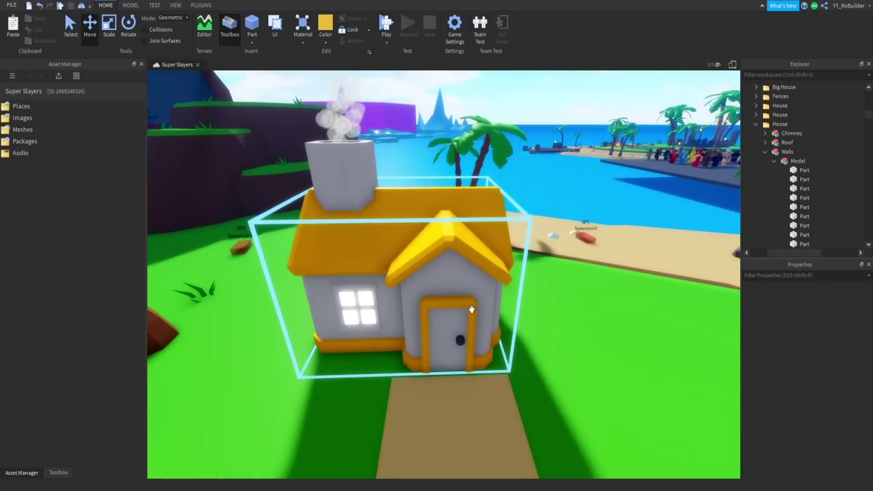
pyautogui.scroll(-8, 470, 308)
pyautogui.scroll(1, 381, 232)
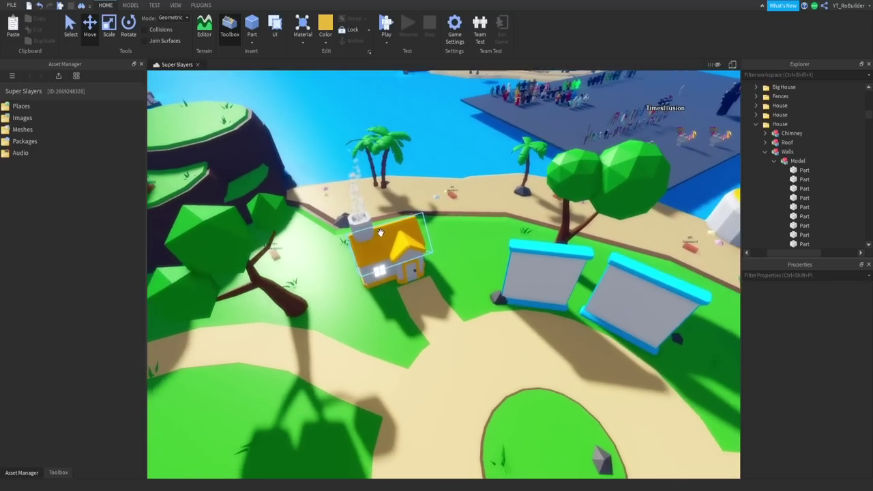
pyautogui.scroll(2, 381, 232)
pyautogui.click(352, 219)
pyautogui.press('Delete')
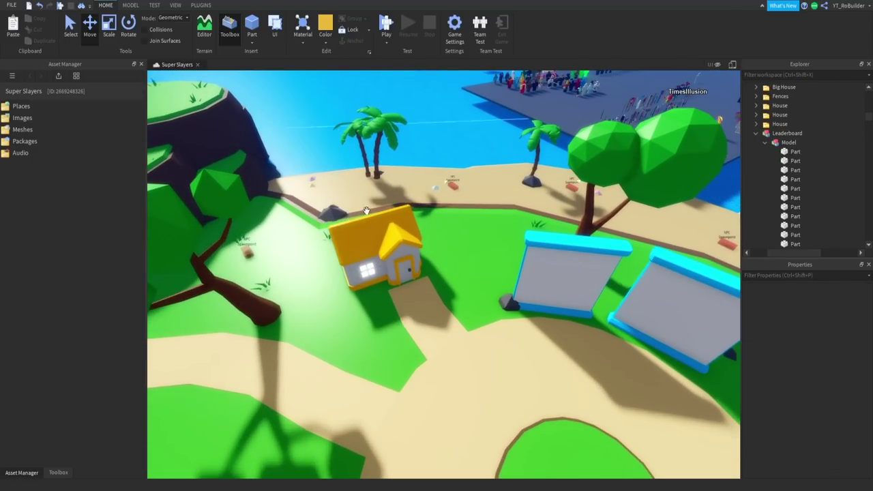
# Step: Examine the gold-roofed house, its surroundings and the central grass circle of the spawn area from several angles
pyautogui.scroll(5, 419, 263)
pyautogui.moveTo(419, 264); pyautogui.dragTo(440, 283, button='right')
pyautogui.scroll(-4, 419, 264)
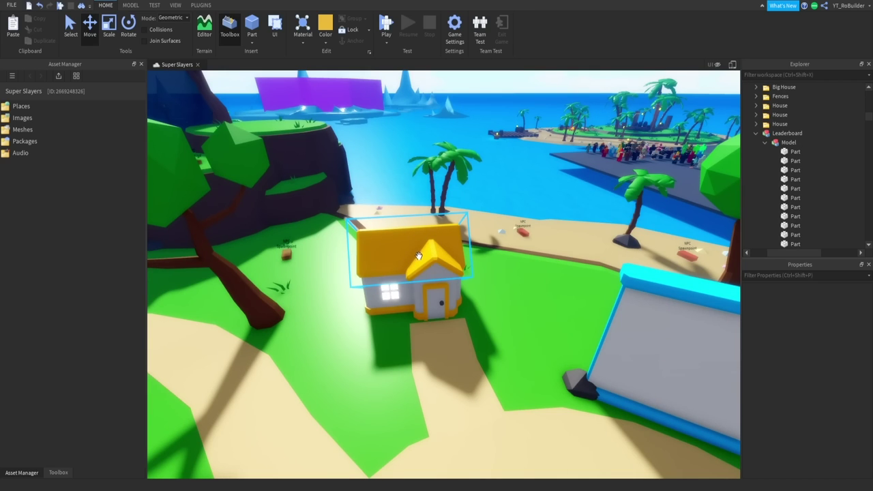
pyautogui.scroll(-6, 419, 256)
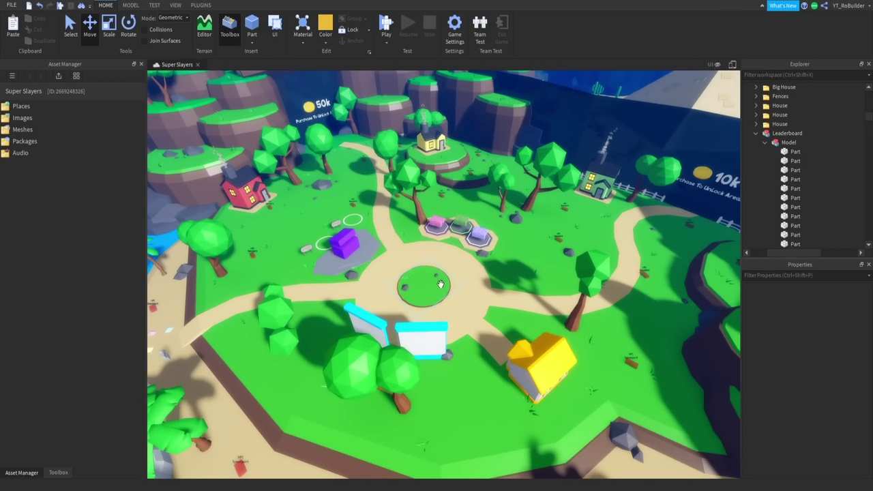
pyautogui.moveTo(507, 287); pyautogui.dragTo(505, 285, button='right')
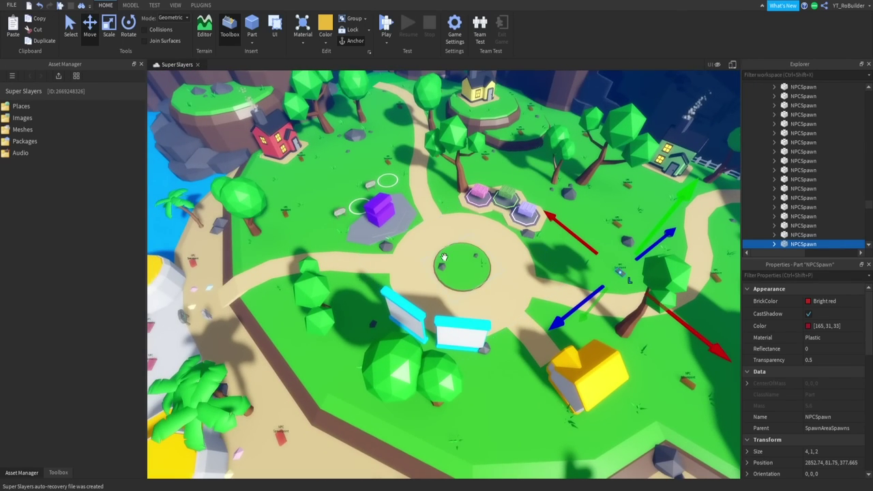
pyautogui.moveTo(444, 258); pyautogui.dragTo(464, 228, button='right')
pyautogui.click(460, 239)
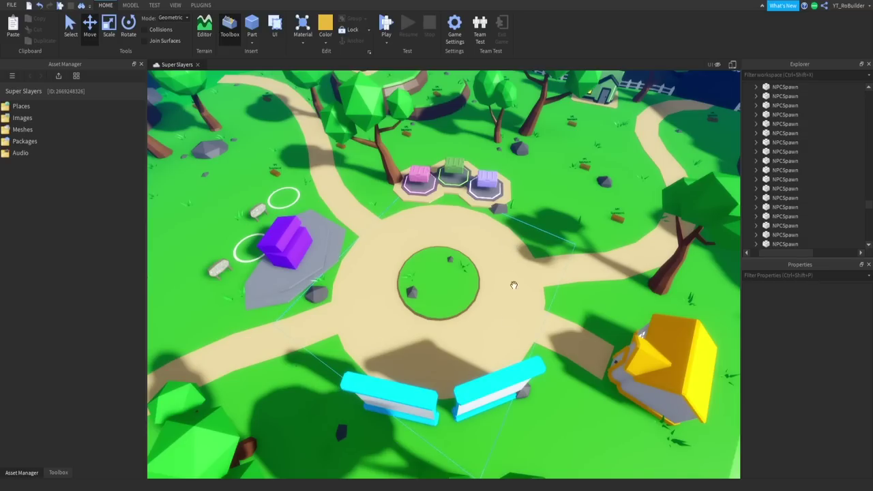
pyautogui.scroll(10, 478, 302)
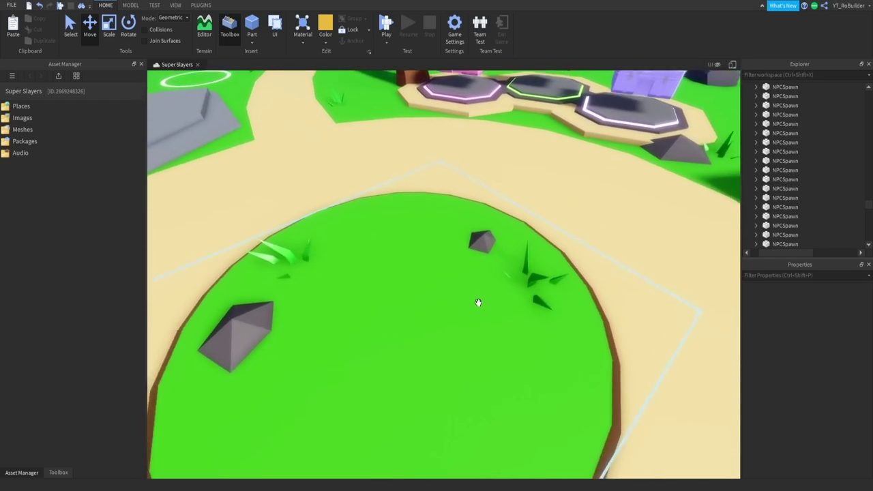
pyautogui.moveTo(478, 302); pyautogui.dragTo(478, 303, button='right')
pyautogui.press('w')
pyautogui.press('w')
pyautogui.press('s')
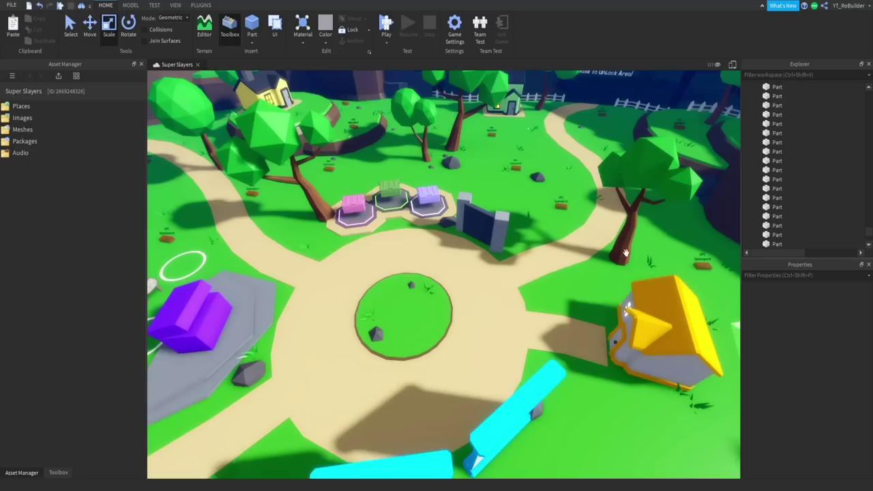
# Step: Duplicate the dark panel between the two gate pillars and resize the copy into a 3.5-stud-high strip above it
pyautogui.moveTo(518, 223); pyautogui.dragTo(517, 226, button='right')
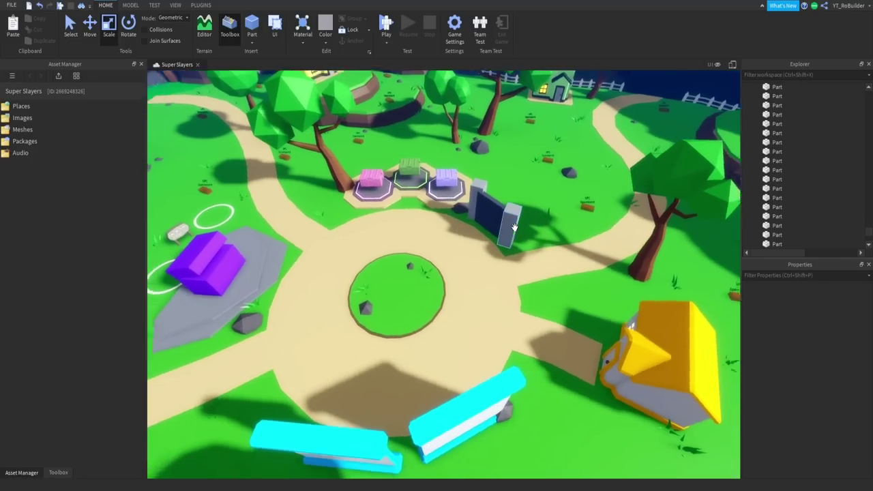
pyautogui.press('w')
pyautogui.press('w')
pyautogui.moveTo(550, 187); pyautogui.dragTo(549, 184, button='right')
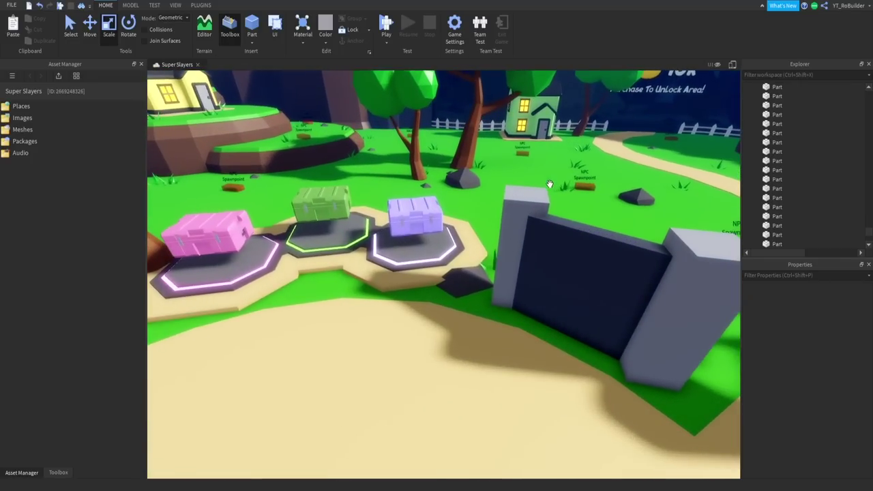
pyautogui.click(584, 240)
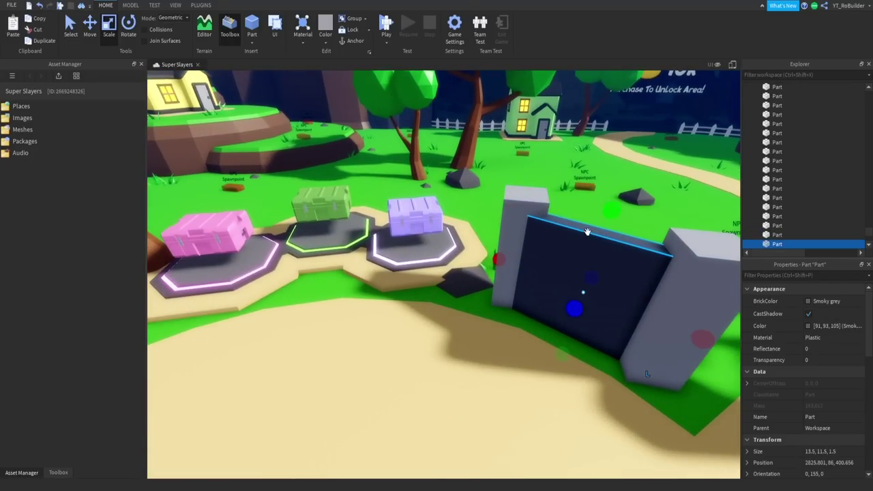
pyautogui.moveTo(611, 214); pyautogui.dragTo(624, 163)
pyautogui.moveTo(590, 205); pyautogui.dragTo(592, 205, button='right')
pyautogui.moveTo(538, 325); pyautogui.dragTo(539, 298)
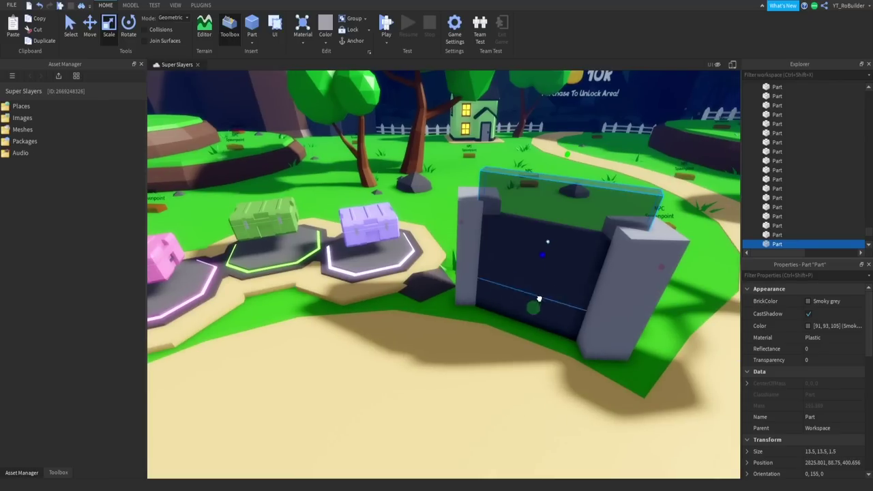
# Step: Extend the strip above the gate to 19.5 studs wide and 4 studs deep, and recolour it Fossil
pyautogui.keyDown('ctrl'); pyautogui.moveTo(681, 220); pyautogui.dragTo(706, 223); pyautogui.keyUp('ctrl')
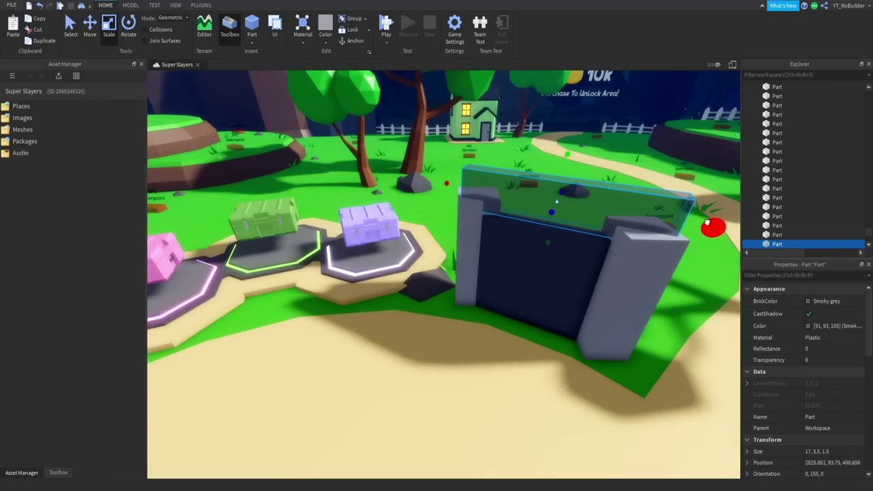
pyautogui.keyDown('ctrl'); pyautogui.moveTo(551, 210); pyautogui.dragTo(550, 217); pyautogui.keyUp('ctrl')
pyautogui.press('d')
pyautogui.moveTo(562, 214); pyautogui.dragTo(565, 215, button='right')
pyautogui.click(819, 303)
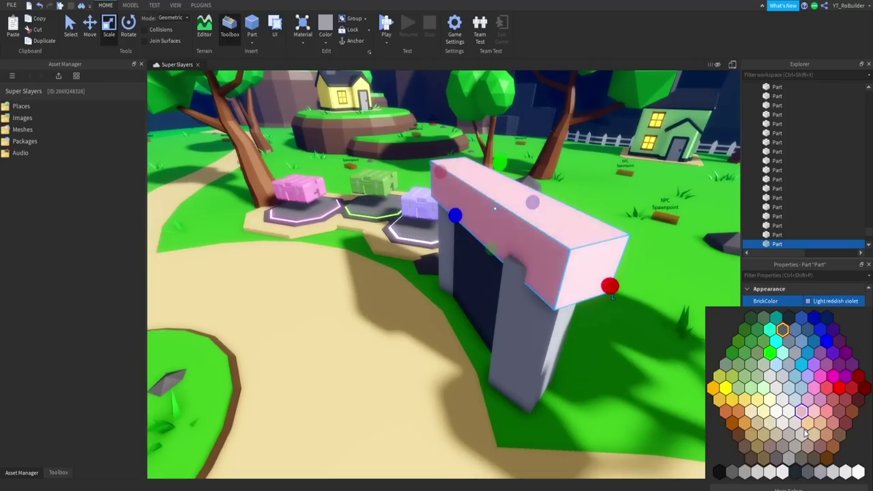
pyautogui.click(809, 475)
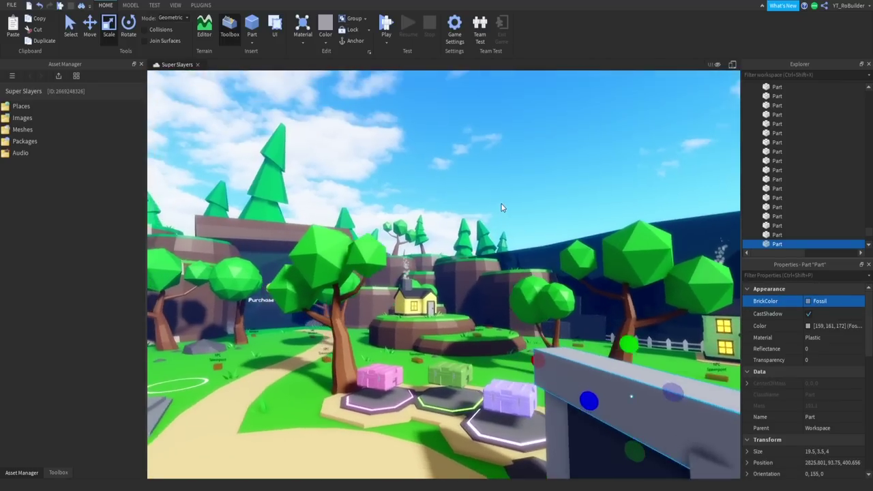
pyautogui.click(502, 204)
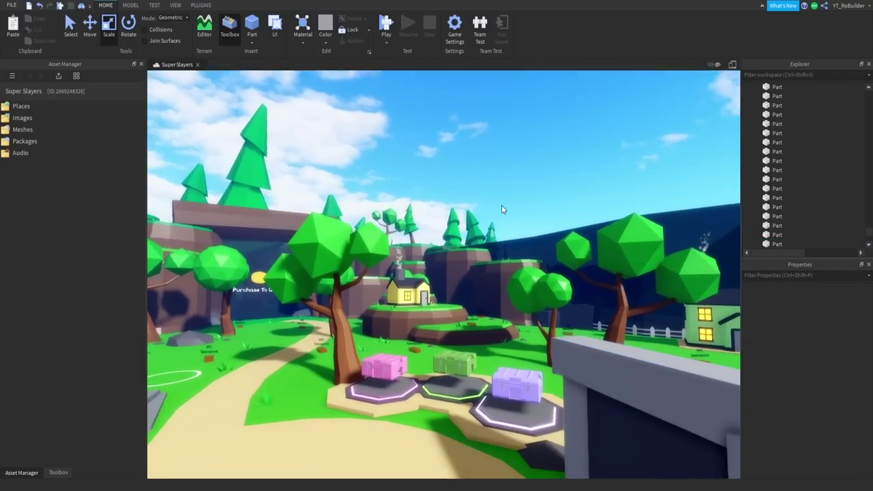
# Step: Move the gate's two pillars, dark panel and top beam together, back from the sandy circle onto the grass
pyautogui.press('s')
pyautogui.moveTo(501, 204); pyautogui.dragTo(517, 199, button='right')
pyautogui.press('d')
pyautogui.press('w')
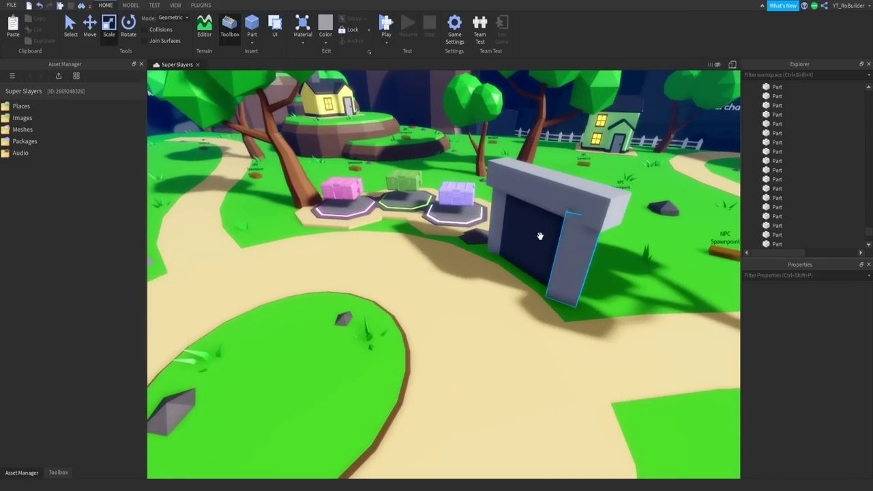
pyautogui.press('w')
pyautogui.moveTo(530, 233); pyautogui.dragTo(530, 236, button='right')
pyautogui.press('s')
pyautogui.click(530, 345)
pyautogui.keyDown('ctrl'); pyautogui.click(509, 295); pyautogui.keyUp('ctrl')
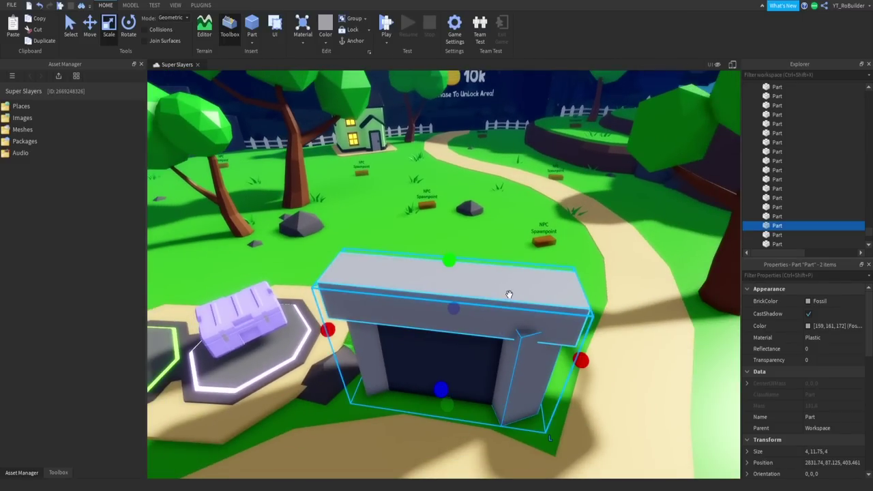
pyautogui.keyDown('ctrl'); pyautogui.click(446, 356); pyautogui.keyUp('ctrl')
pyautogui.keyDown('ctrl'); pyautogui.click(379, 350); pyautogui.keyUp('ctrl')
pyautogui.click(90, 24)
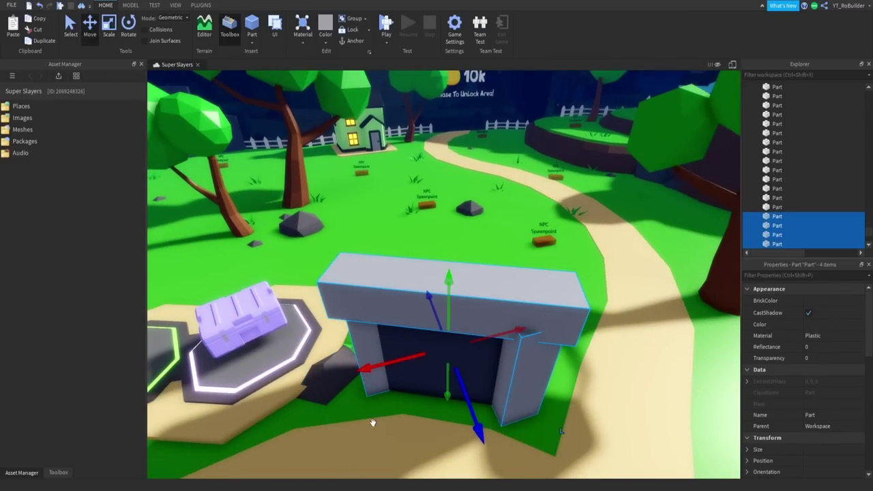
pyautogui.moveTo(465, 412); pyautogui.dragTo(442, 347)
pyautogui.moveTo(477, 300); pyautogui.dragTo(519, 284)
pyautogui.moveTo(505, 339); pyautogui.dragTo(487, 316)
pyautogui.moveTo(496, 273); pyautogui.dragTo(515, 268)
pyautogui.press('s')
pyautogui.moveTo(512, 280); pyautogui.dragTo(478, 315, button='right')
pyautogui.scroll(-1, 478, 315)
pyautogui.click(382, 292)
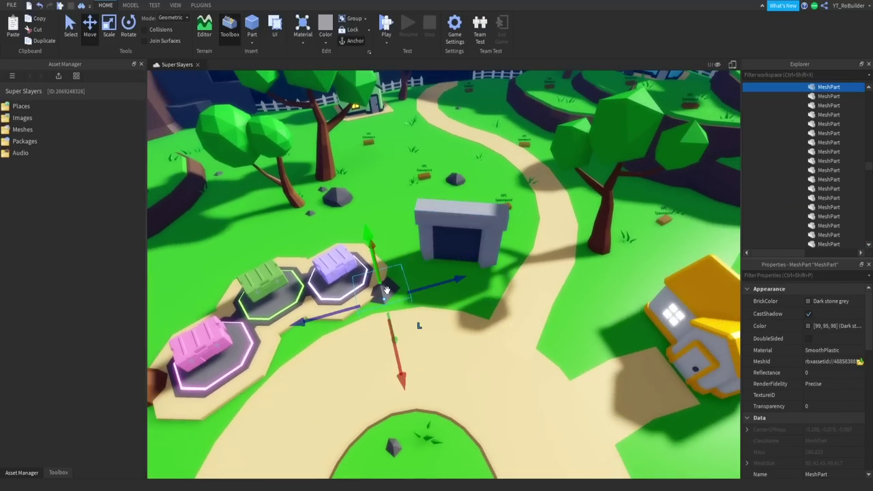
pyautogui.moveTo(447, 279); pyautogui.dragTo(444, 279, button='right')
pyautogui.scroll(5, 446, 279)
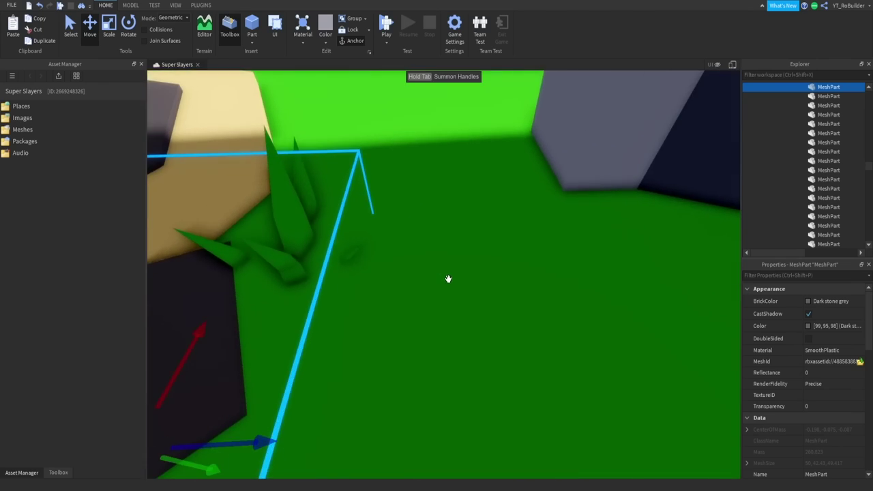
pyautogui.scroll(-4, 447, 279)
pyautogui.moveTo(472, 364); pyautogui.dragTo(442, 316, button='right')
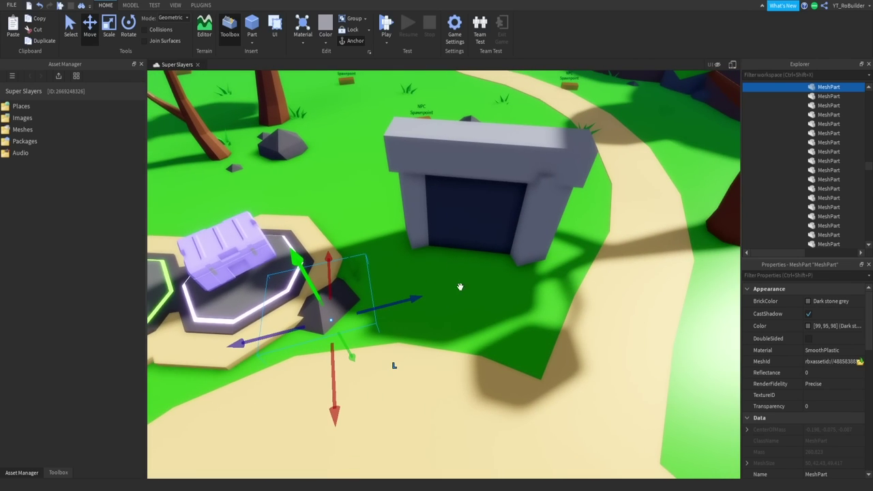
pyautogui.moveTo(460, 287); pyautogui.dragTo(458, 298, button='right')
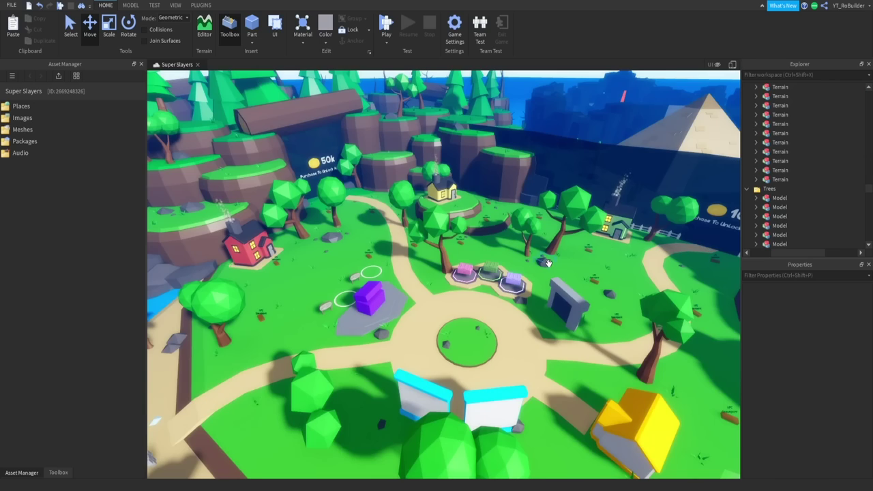
# Step: Try recolouring the Shop model's platforms and rims grey beneath the three crates
pyautogui.scroll(6, 547, 263)
pyautogui.moveTo(547, 263); pyautogui.dragTo(495, 284, button='right')
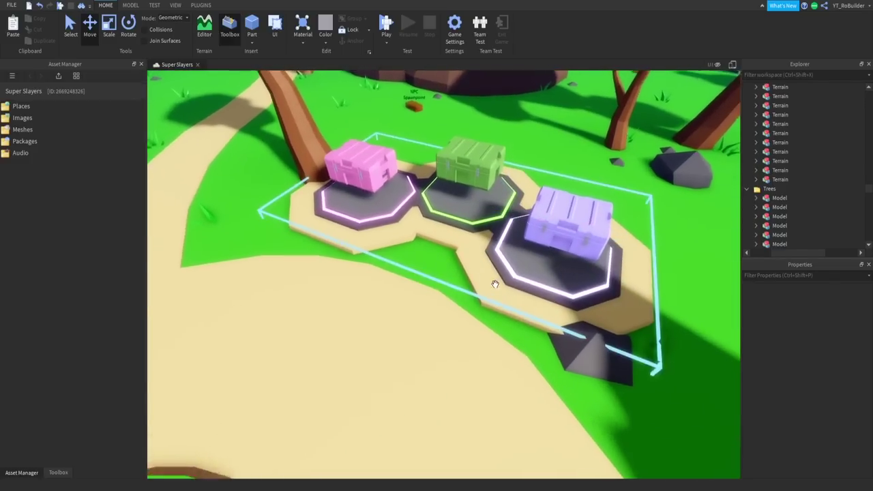
pyautogui.scroll(1, 496, 285)
pyautogui.click(489, 288)
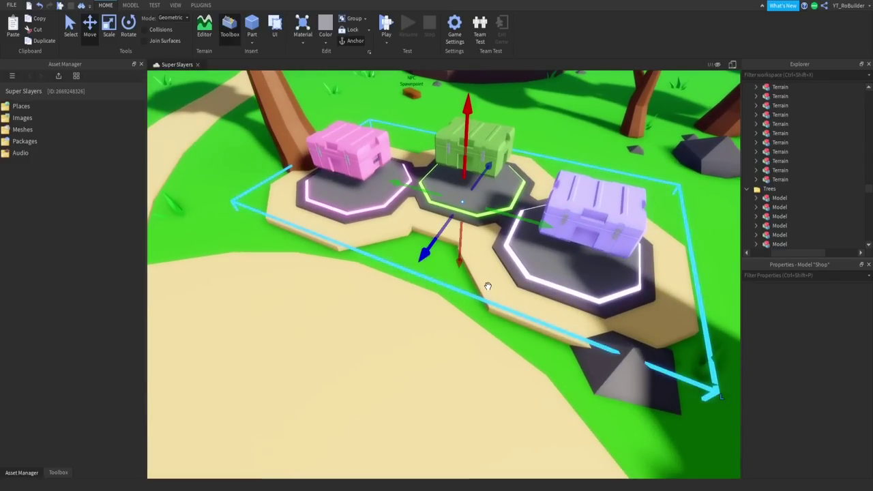
pyautogui.click(304, 43)
pyautogui.click(327, 41)
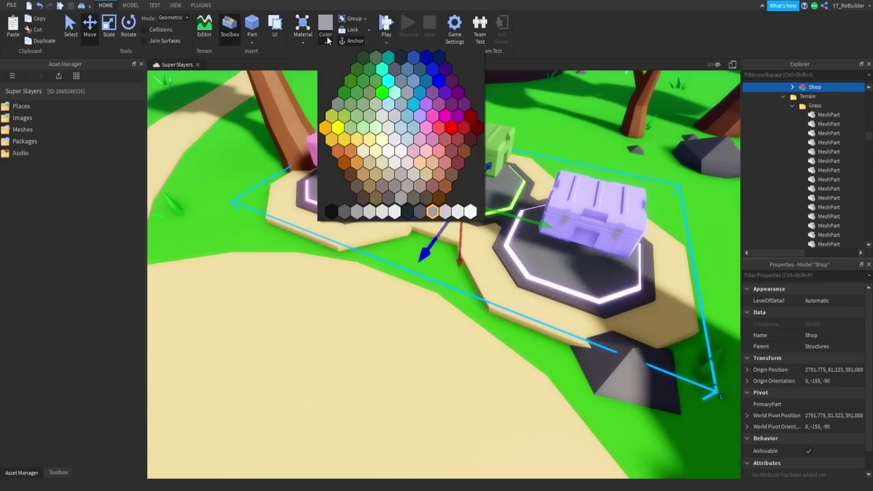
pyautogui.click(435, 213)
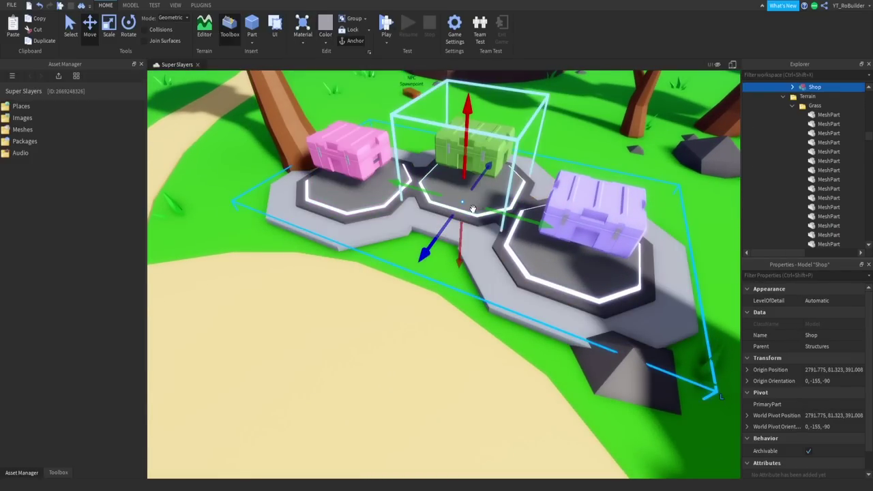
pyautogui.moveTo(471, 217); pyautogui.dragTo(474, 205, button='right')
pyautogui.scroll(-5, 474, 215)
pyautogui.scroll(5, 474, 216)
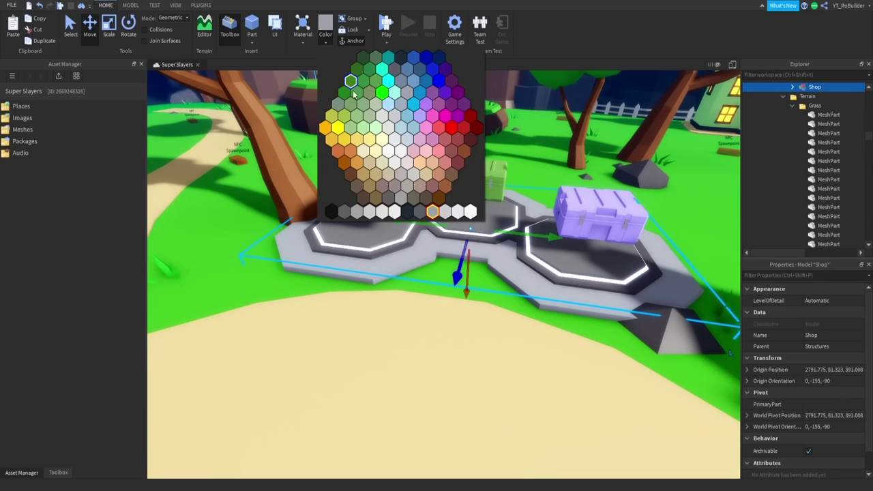
# Step: Try a red colour on the Shop model and undo both of its recolours
pyautogui.click(437, 126)
pyautogui.scroll(5, 478, 167)
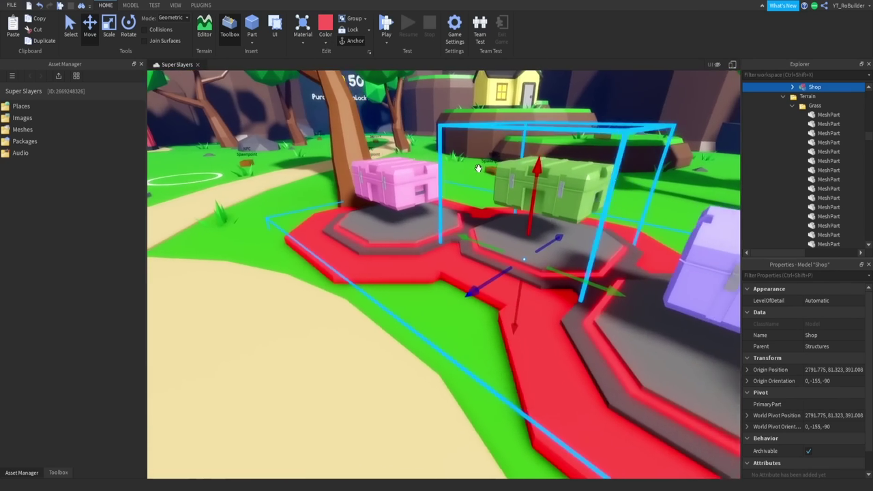
pyautogui.scroll(-5, 477, 168)
pyautogui.hotkey('ctrl', 'z')
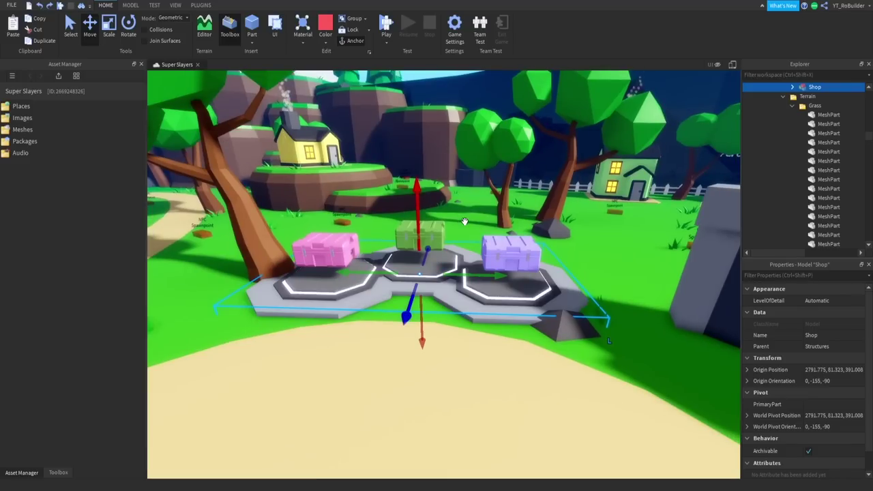
pyautogui.scroll(5, 434, 283)
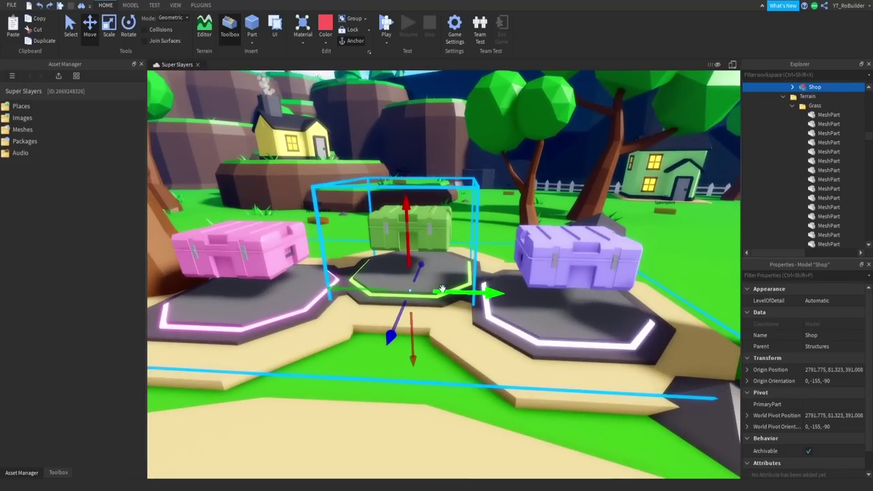
# Step: Recolour the three sandy base unions around the crate platforms in the Shop model Persimmon red
pyautogui.click(460, 356)
pyautogui.keyDown('ctrl'); pyautogui.click(409, 279); pyautogui.keyUp('ctrl')
pyautogui.keyDown('ctrl'); pyautogui.click(253, 300); pyautogui.keyUp('ctrl')
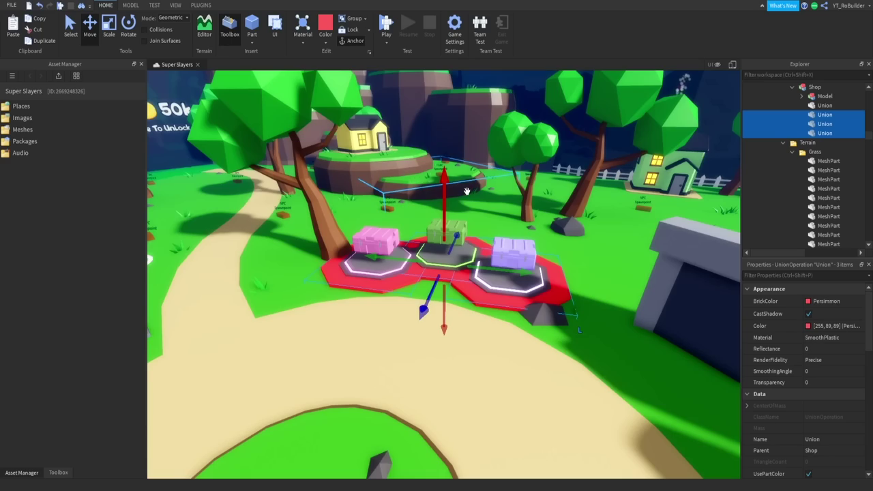
pyautogui.scroll(-8, 468, 193)
pyautogui.moveTo(467, 191); pyautogui.dragTo(450, 241, button='right')
pyautogui.click(510, 221)
pyautogui.scroll(4, 509, 222)
pyautogui.scroll(3, 509, 222)
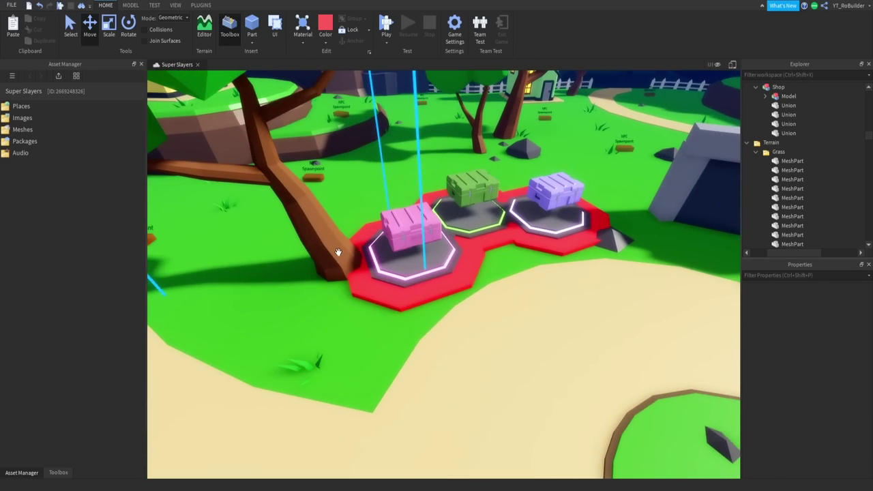
# Step: Add a wider grey base beneath the red ones so it borders the three crate platforms
pyautogui.click(337, 252)
pyautogui.scroll(-2, 388, 241)
pyautogui.click(536, 234)
pyautogui.moveTo(388, 241); pyautogui.dragTo(493, 245, button='right')
pyautogui.scroll(-2, 534, 230)
pyautogui.click(534, 228)
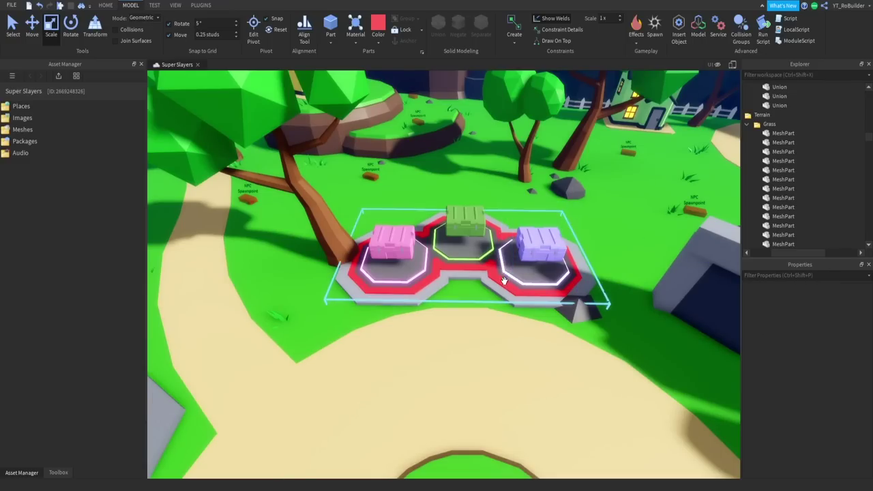
pyautogui.moveTo(504, 281); pyautogui.dragTo(570, 276, button='right')
pyautogui.scroll(4, 503, 285)
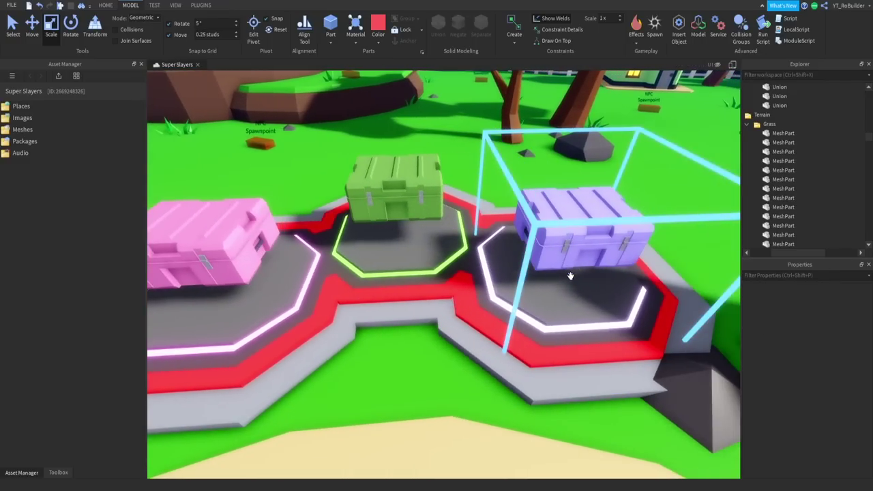
# Step: Look over the spawn area and examine the signs and white rings behind the purple chest
pyautogui.scroll(-10, 571, 276)
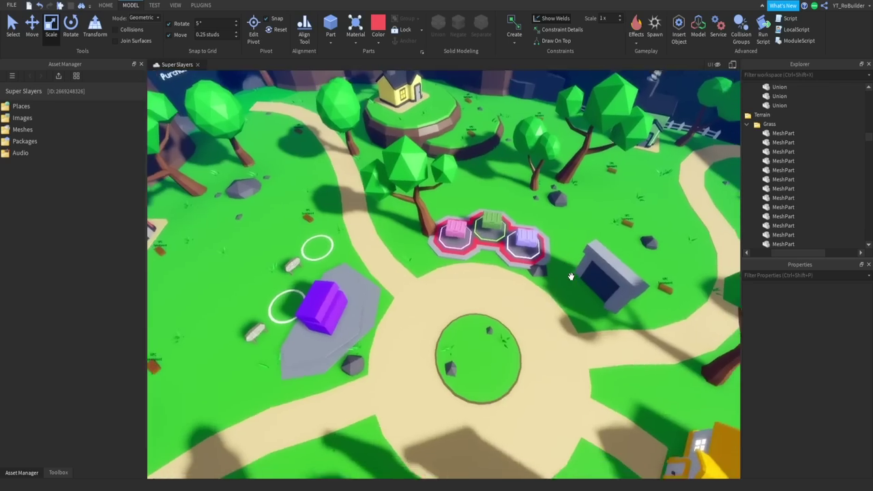
pyautogui.scroll(-3, 571, 275)
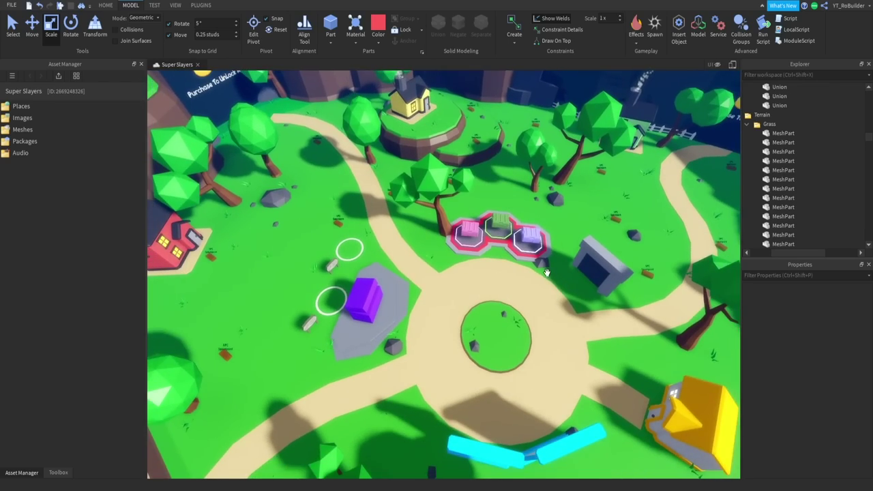
pyautogui.moveTo(547, 272); pyautogui.dragTo(555, 263, button='right')
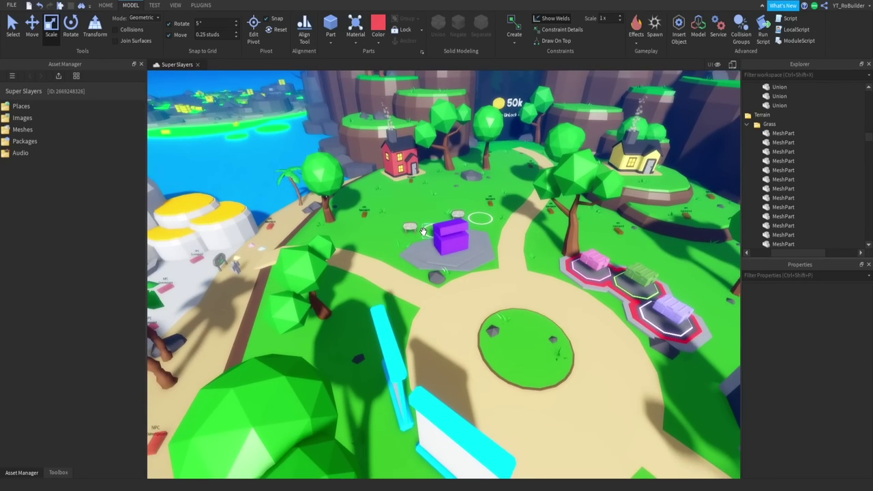
pyautogui.press('w')
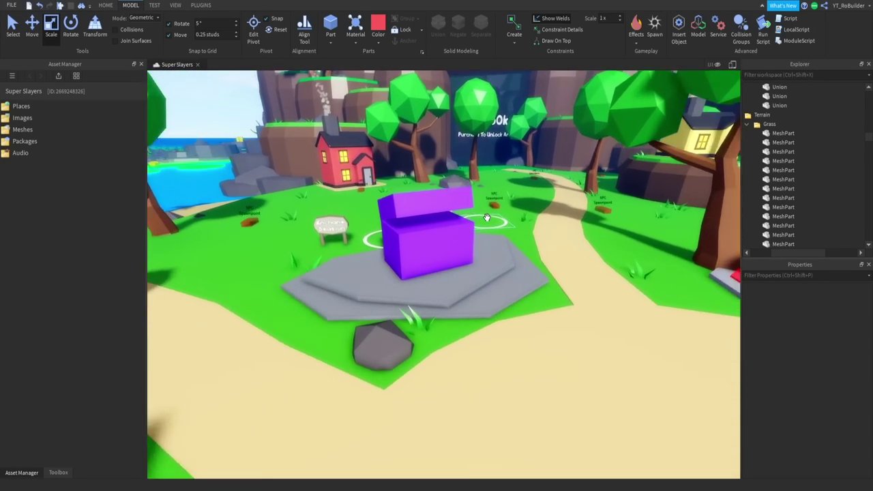
pyautogui.moveTo(487, 217); pyautogui.dragTo(487, 217, button='right')
pyautogui.press('w')
pyautogui.press('a')
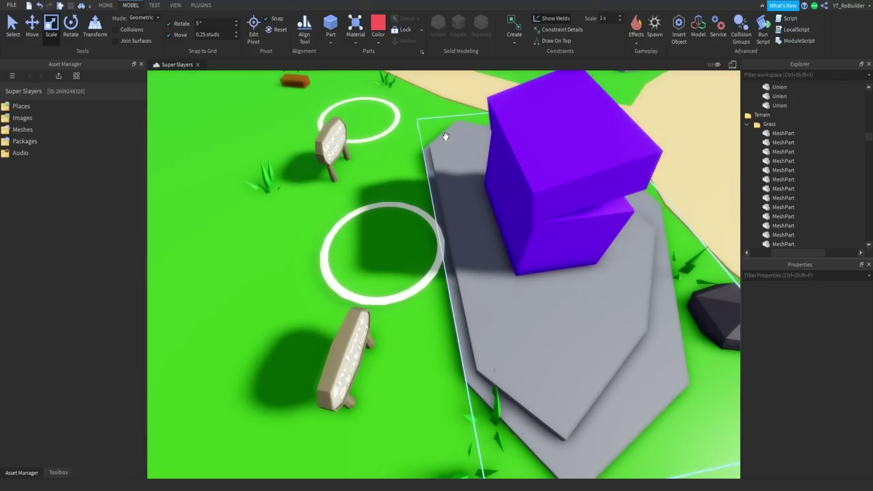
# Step: Clear the two placeholder signs and their white rings from the grass behind the purple chest
pyautogui.press('d')
pyautogui.moveTo(518, 266); pyautogui.dragTo(483, 253, button='right')
pyautogui.press('s')
pyautogui.press('w')
pyautogui.press('w')
pyautogui.press('s')
pyautogui.click(455, 358)
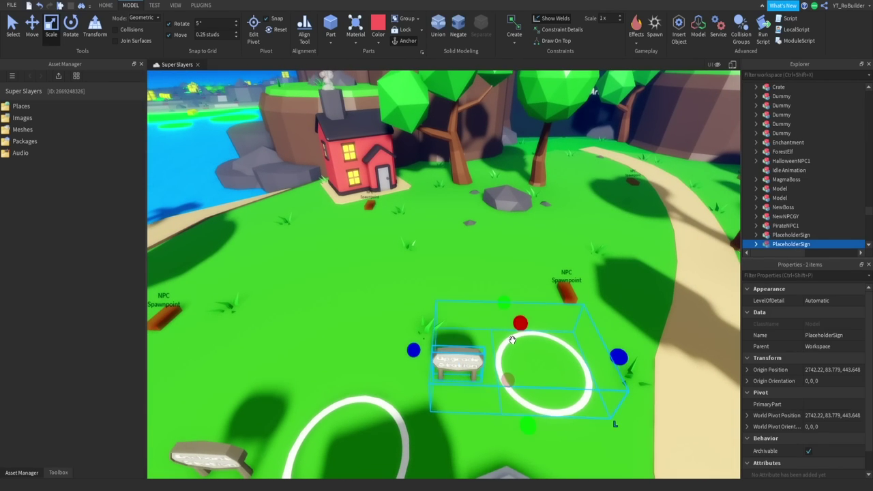
pyautogui.moveTo(507, 340); pyautogui.dragTo(507, 340, button='right')
pyautogui.click(392, 313)
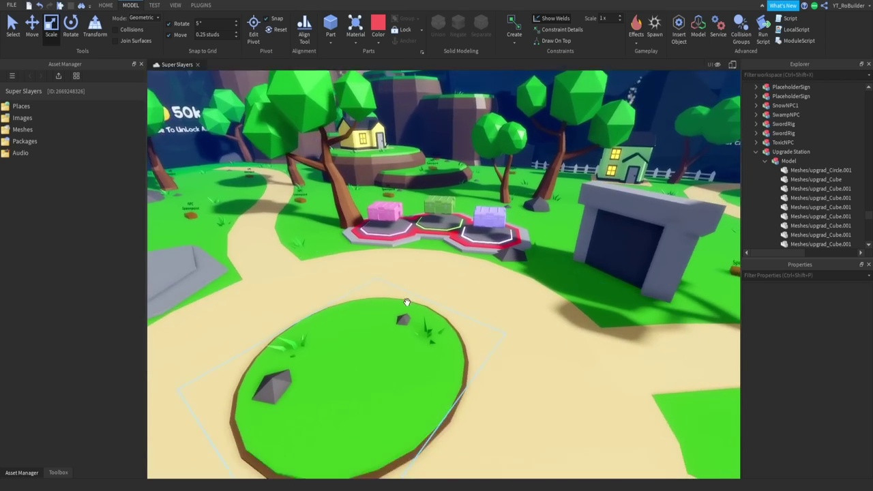
# Step: Select the loose parts around the spawn, leave out the gate and other non-path pieces, and group the Cashmere path segments
pyautogui.scroll(-10, 406, 303)
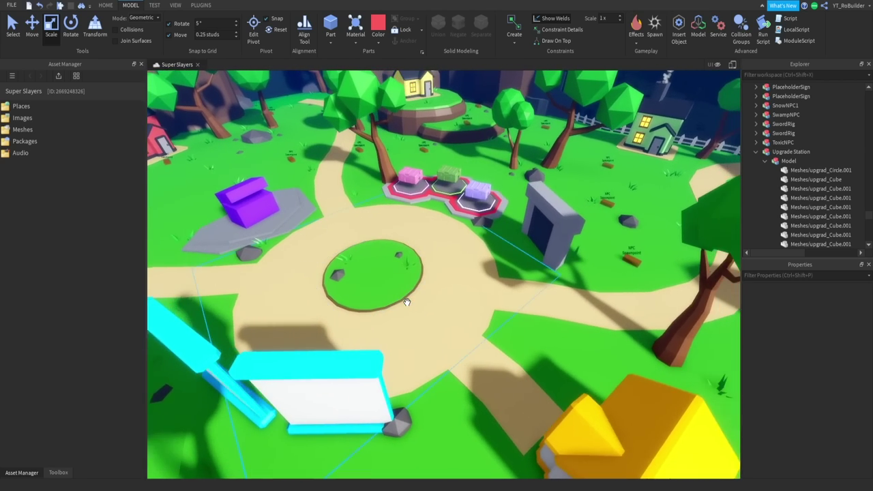
pyautogui.keyDown('ctrl'); pyautogui.click(521, 224); pyautogui.keyUp('ctrl')
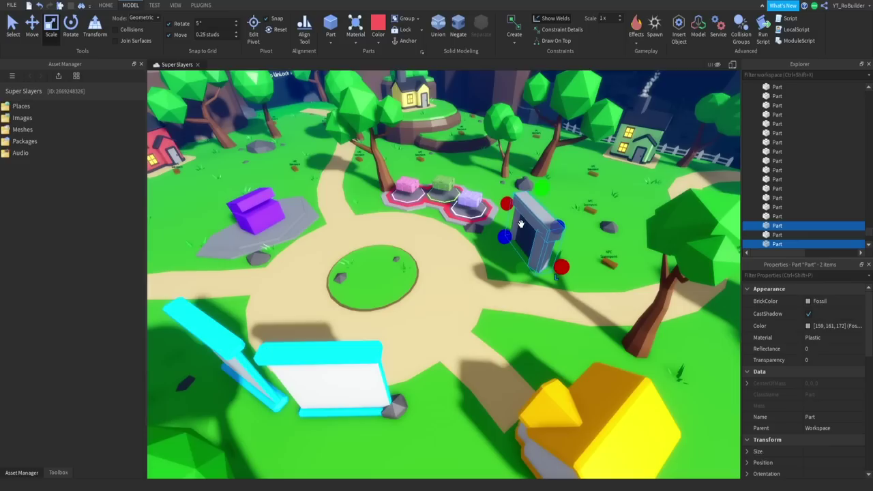
pyautogui.keyDown('ctrl'); pyautogui.click(523, 233); pyautogui.keyUp('ctrl')
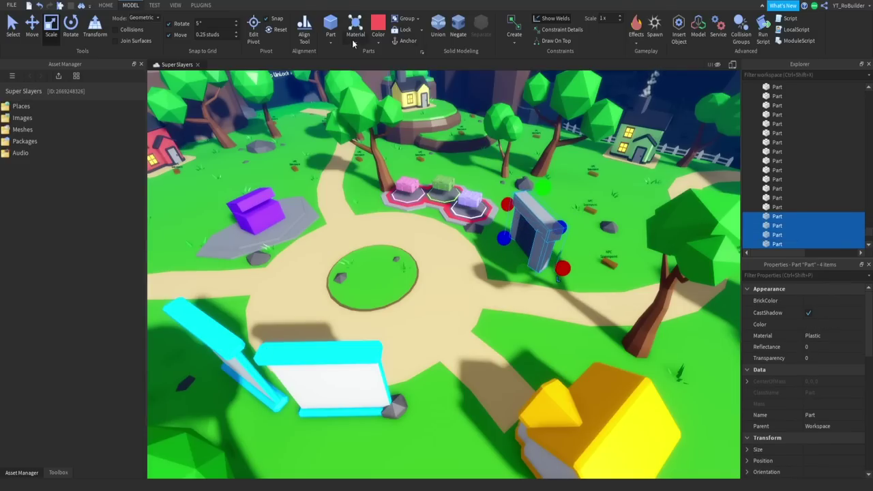
pyautogui.click(263, 209)
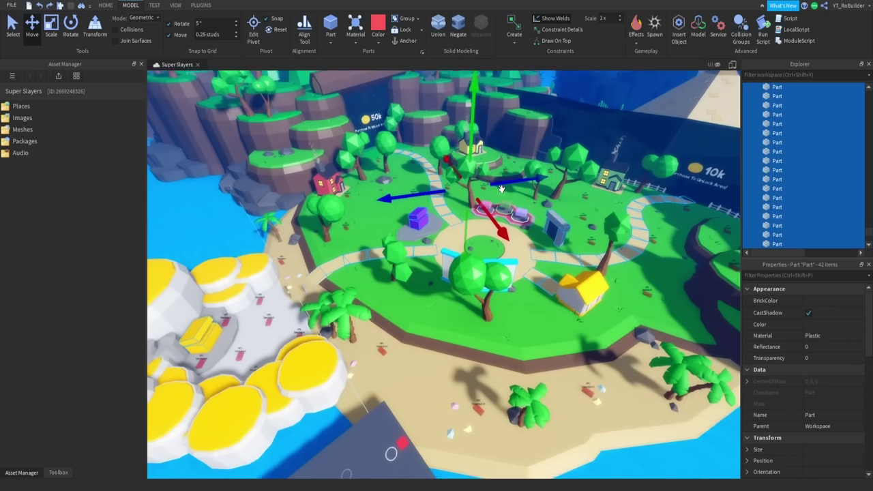
pyautogui.scroll(10, 378, 96)
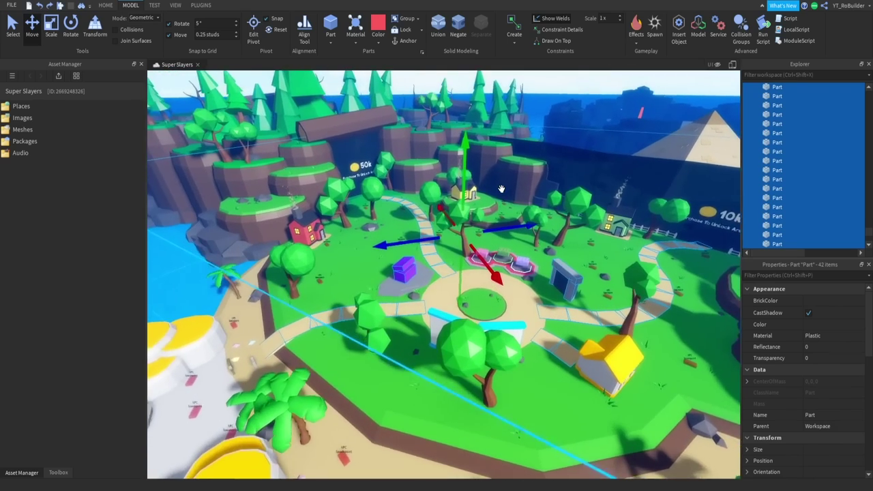
pyautogui.press('w')
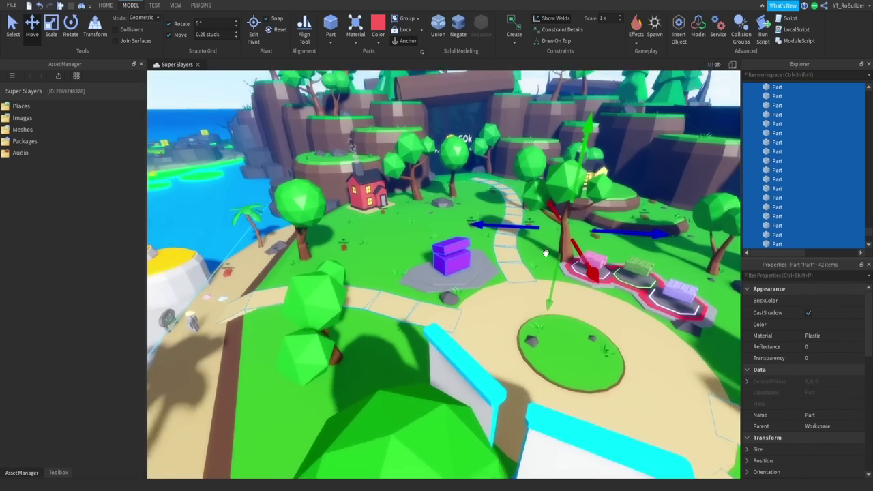
pyautogui.scroll(6, 450, 259)
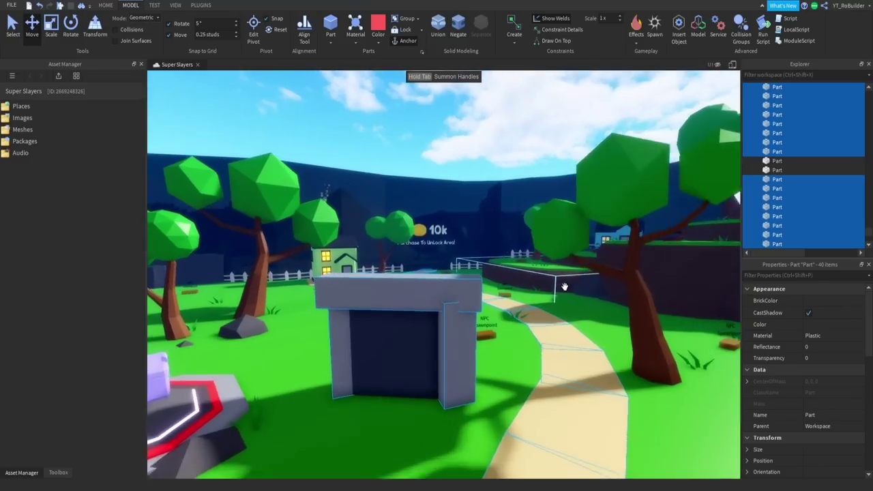
pyautogui.moveTo(565, 286); pyautogui.dragTo(557, 298, button='right')
pyautogui.press('w')
pyautogui.keyDown('ctrl'); pyautogui.click(463, 341); pyautogui.keyUp('ctrl')
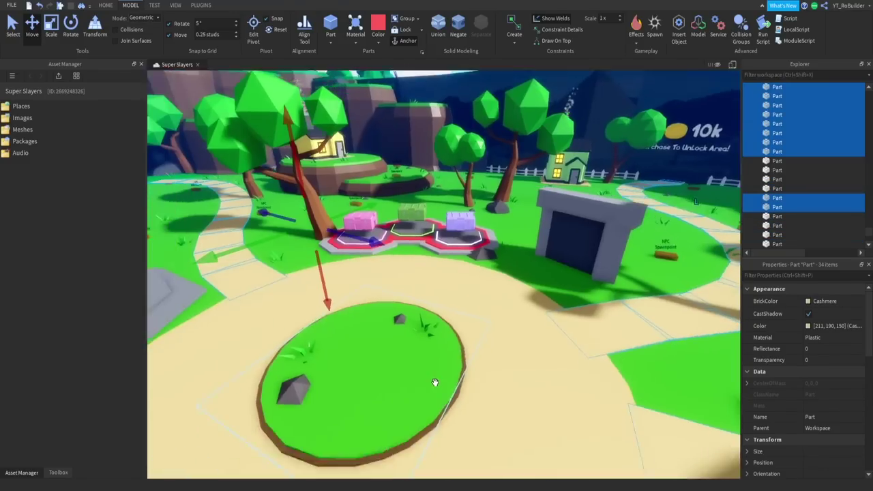
pyautogui.scroll(-2, 435, 382)
pyautogui.hotkey('ctrl', 'g')
pyautogui.scroll(-4, 411, 265)
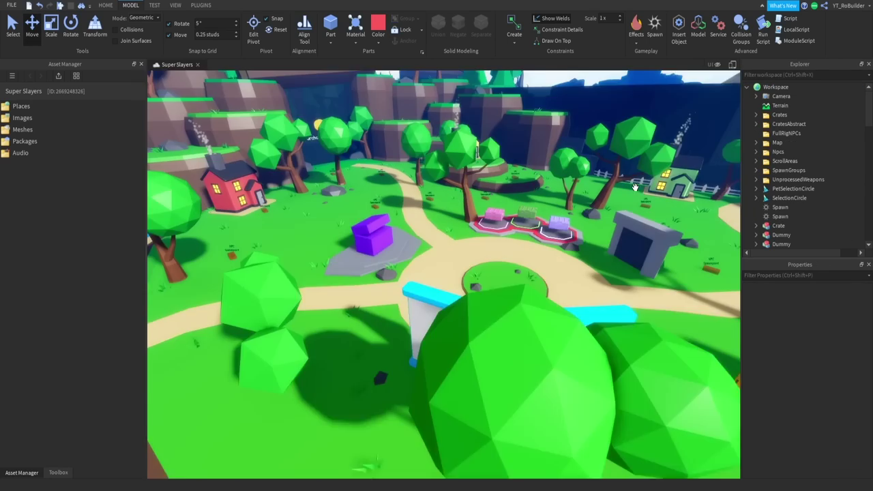
# Step: Insert a block part on the open grass behind the purple chest
pyautogui.press('s')
pyautogui.moveTo(638, 184); pyautogui.dragTo(635, 187, button='right')
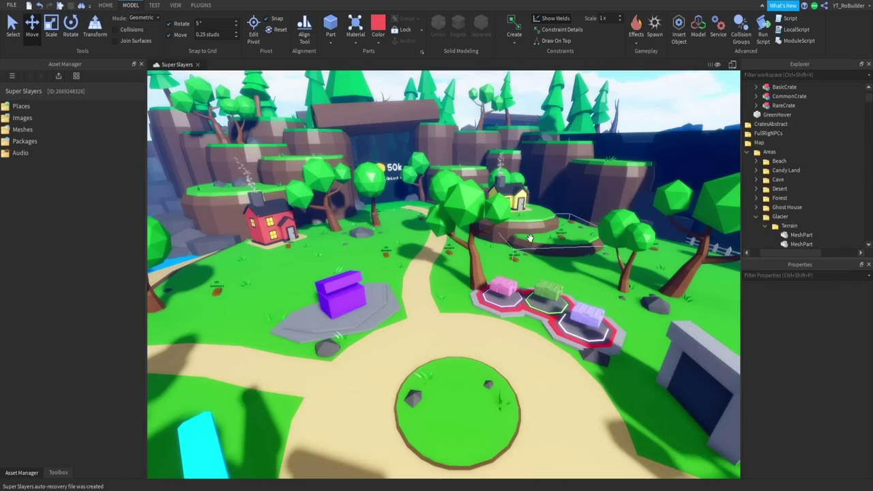
pyautogui.moveTo(531, 238); pyautogui.dragTo(529, 248, button='right')
pyautogui.press('w')
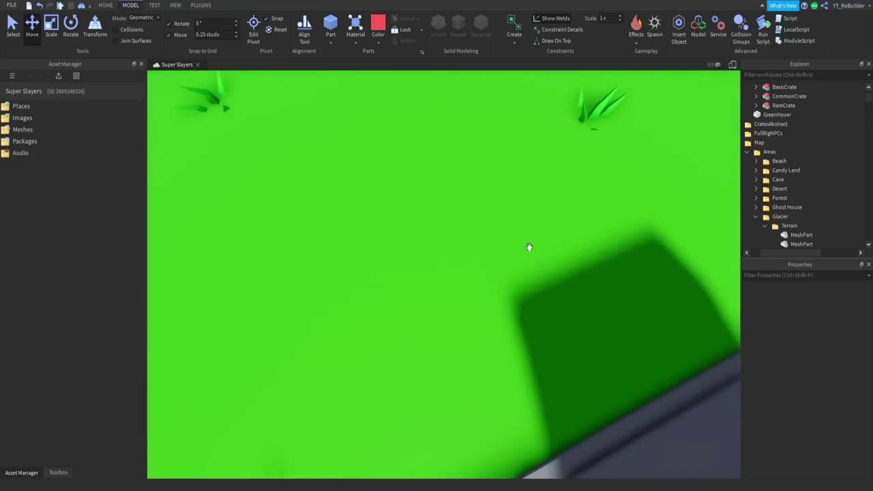
pyautogui.press('s')
pyautogui.click(332, 30)
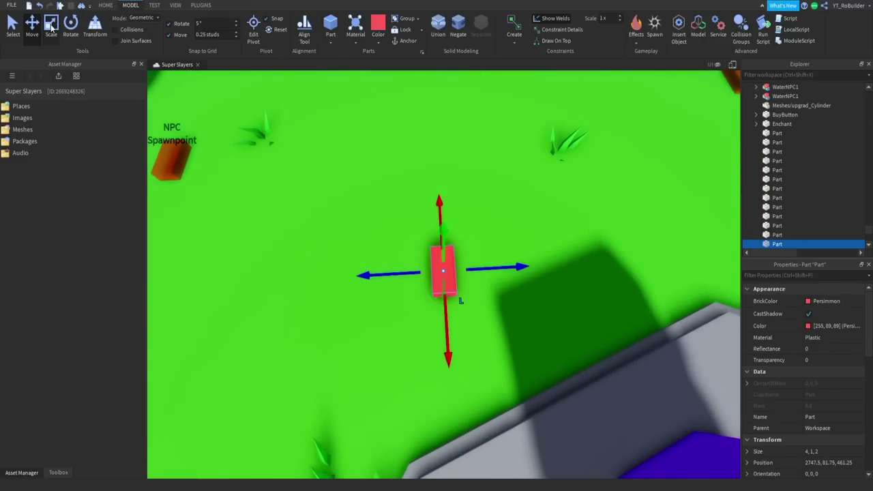
# Step: Resize the new red block to 2 × 0.25 × 1 studs
pyautogui.keyDown('ctrl'); pyautogui.moveTo(446, 315); pyautogui.dragTo(446, 302); pyautogui.keyUp('ctrl')
pyautogui.scroll(3, 447, 297)
pyautogui.moveTo(448, 296); pyautogui.dragTo(446, 295, button='right')
pyautogui.moveTo(445, 294); pyautogui.dragTo(424, 268)
pyautogui.moveTo(471, 228); pyautogui.dragTo(471, 229, button='right')
pyautogui.moveTo(434, 262); pyautogui.dragTo(433, 273)
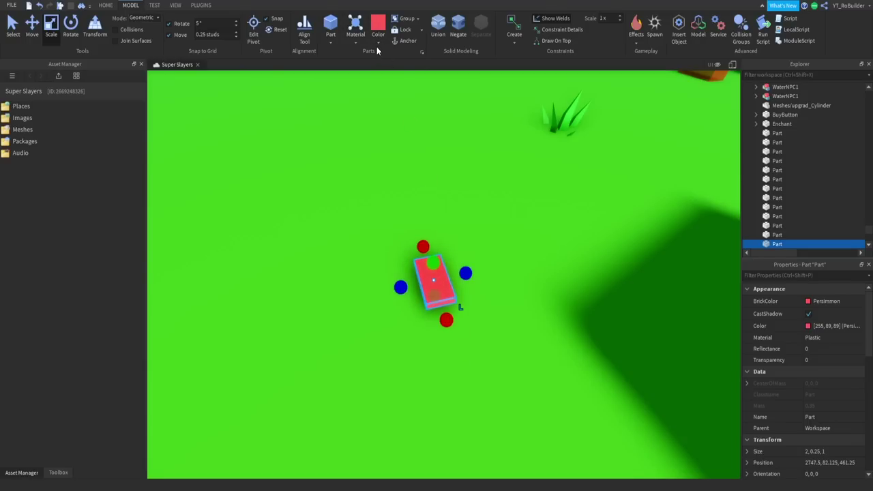
# Step: Use the Archimedes plugin to render a full circle from the block along the x² axis at a 20 degree angle
pyautogui.click(209, 7)
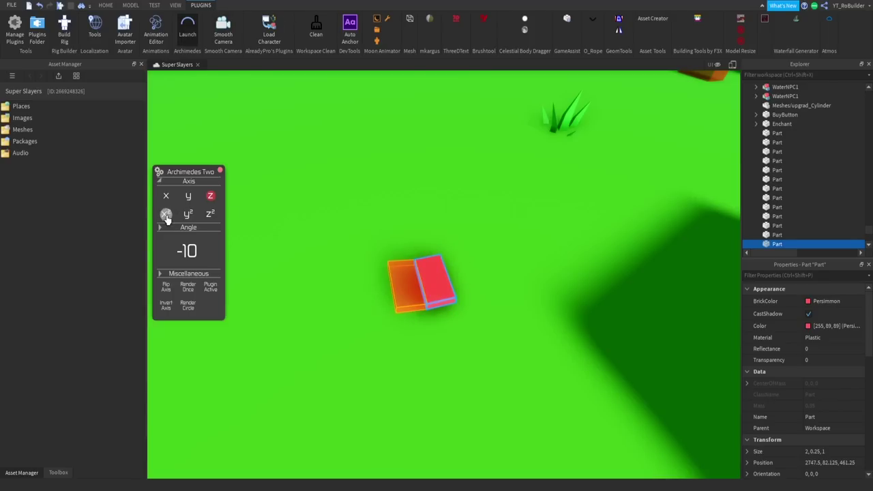
pyautogui.click(166, 215)
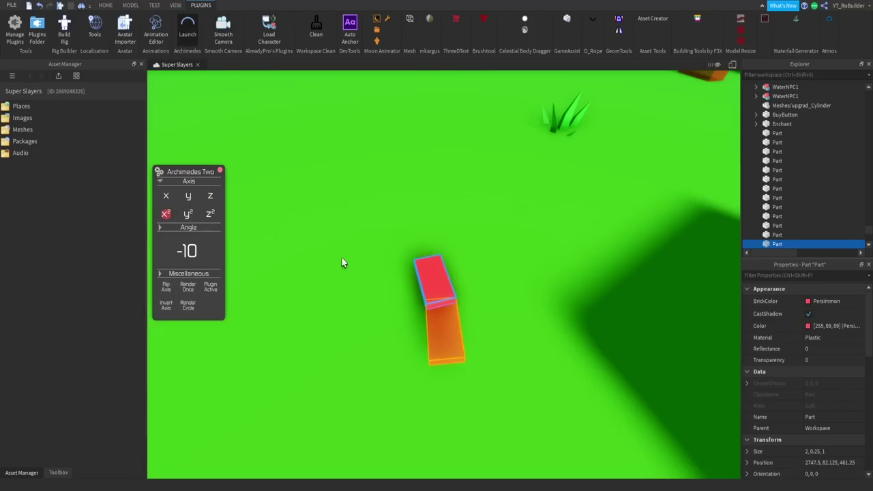
pyautogui.click(192, 250)
pyautogui.write('20')
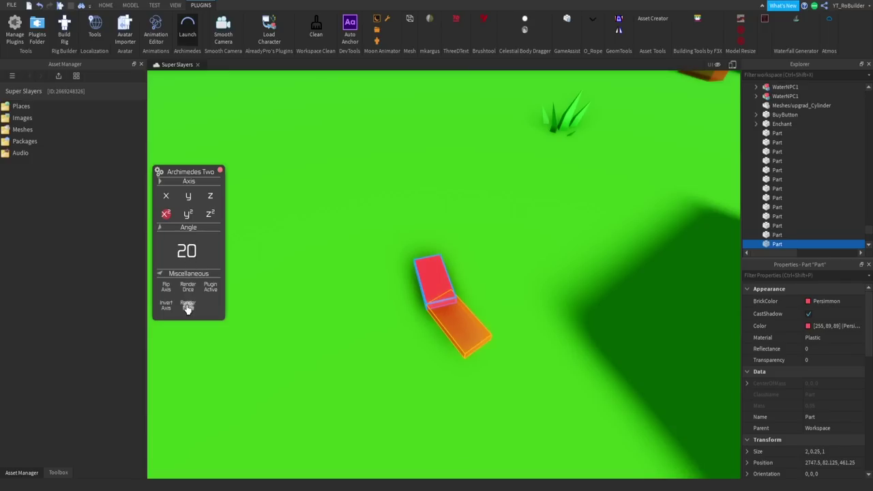
pyautogui.click(188, 305)
pyautogui.click(220, 172)
# Step: Select all segments of the red ring and group them into one model
pyautogui.moveTo(376, 189); pyautogui.dragTo(378, 191, button='right')
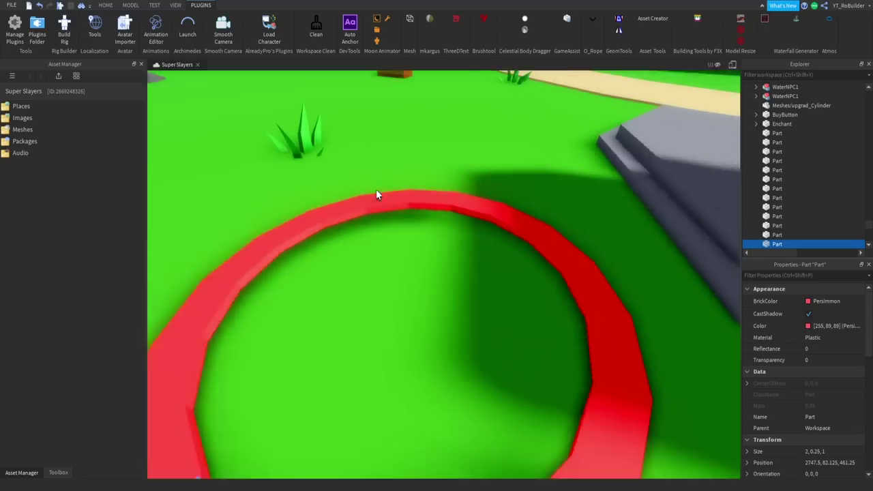
pyautogui.scroll(-2, 376, 195)
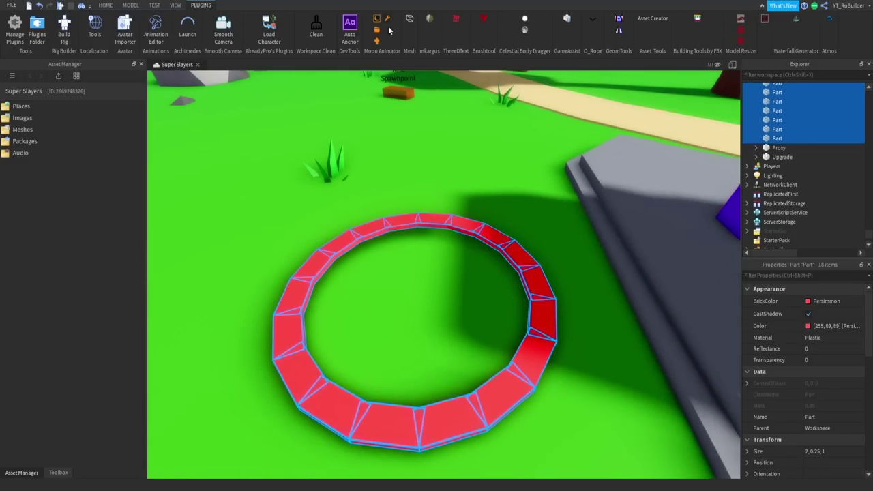
pyautogui.click(105, 5)
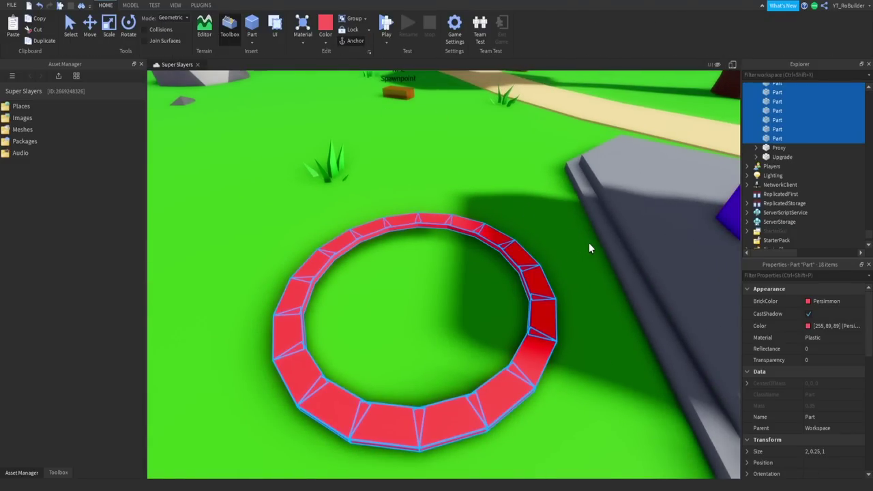
pyautogui.hotkey('ctrl', 'g')
pyautogui.scroll(-3, 531, 284)
pyautogui.moveTo(530, 284); pyautogui.dragTo(528, 298, button='right')
pyautogui.scroll(1, 528, 298)
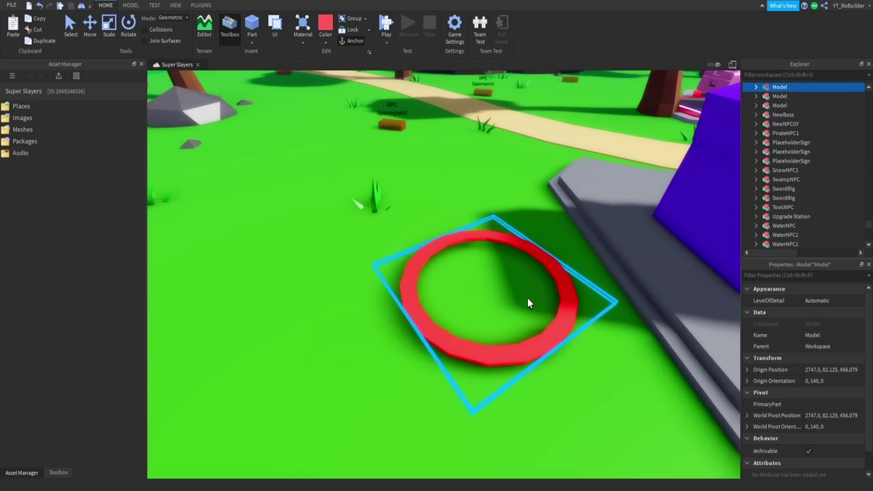
# Step: Move the red ring model from the grass onto the grey base, against the front of the purple chest
pyautogui.scroll(1, 527, 298)
pyautogui.scroll(2, 406, 335)
pyautogui.hotkey('ctrl', '1')
pyautogui.scroll(-4, 339, 325)
pyautogui.moveTo(339, 326); pyautogui.dragTo(306, 317)
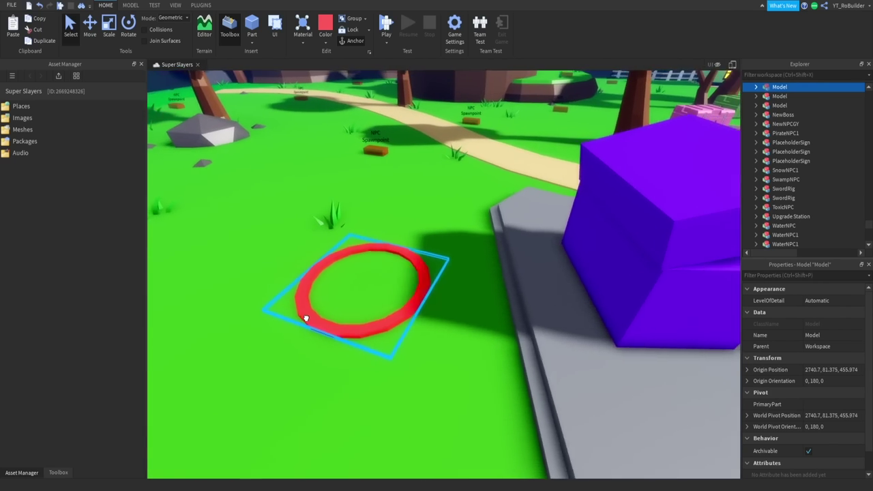
pyautogui.moveTo(305, 319); pyautogui.dragTo(306, 318, button='right')
pyautogui.moveTo(306, 318); pyautogui.dragTo(350, 272)
pyautogui.scroll(-2, 404, 306)
pyautogui.hotkey('ctrl', '2')
# Step: Recolour the ring Lilac with Neon material, and select its single segment near the purple chest's corner
pyautogui.click(325, 43)
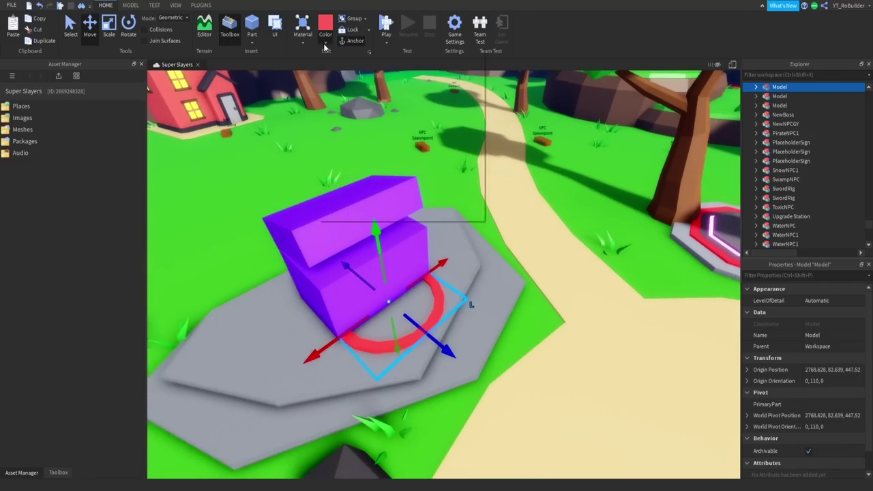
pyautogui.click(326, 45)
pyautogui.click(440, 103)
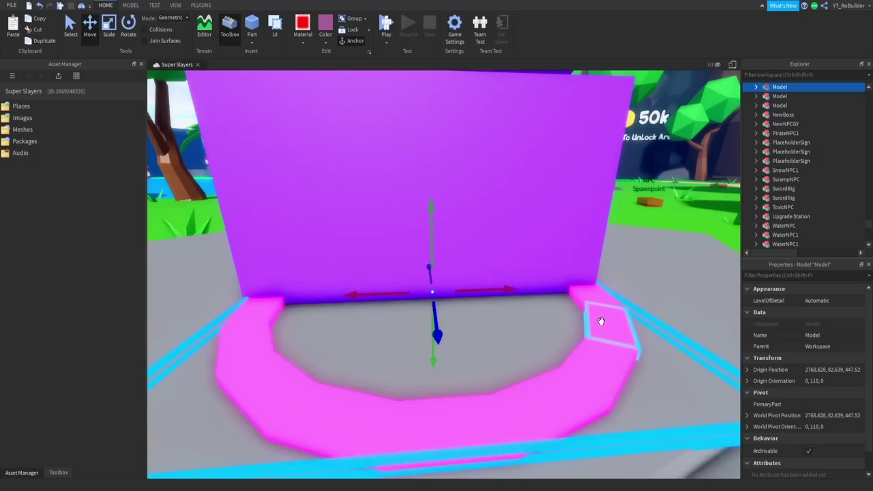
pyautogui.keyDown('alt'); pyautogui.click(600, 321); pyautogui.keyUp('alt')
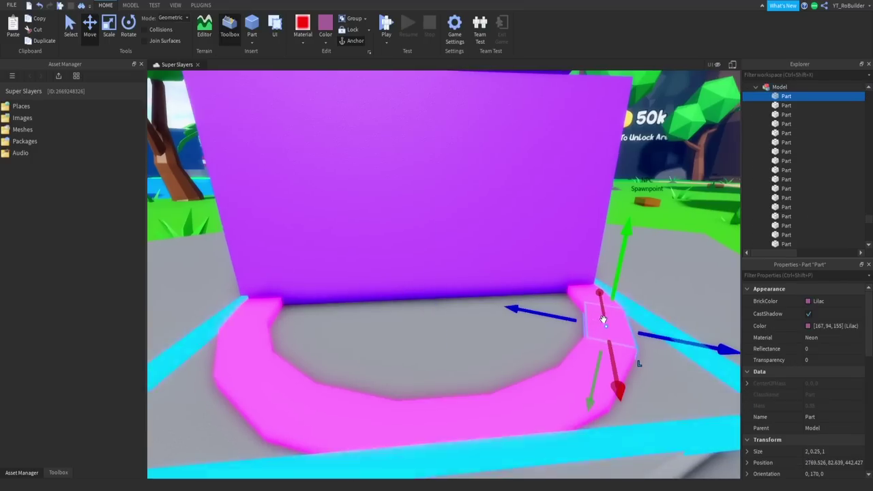
# Step: Select every other segment of the lilac ring at the purple chest and set their Transparency to 0.75
pyautogui.scroll(-3, 600, 306)
pyautogui.moveTo(600, 305); pyautogui.dragTo(553, 300, button='right')
pyautogui.keyDown('ctrl'); pyautogui.keyDown('alt'); pyautogui.click(454, 262); pyautogui.keyUp('alt'); pyautogui.keyUp('ctrl')
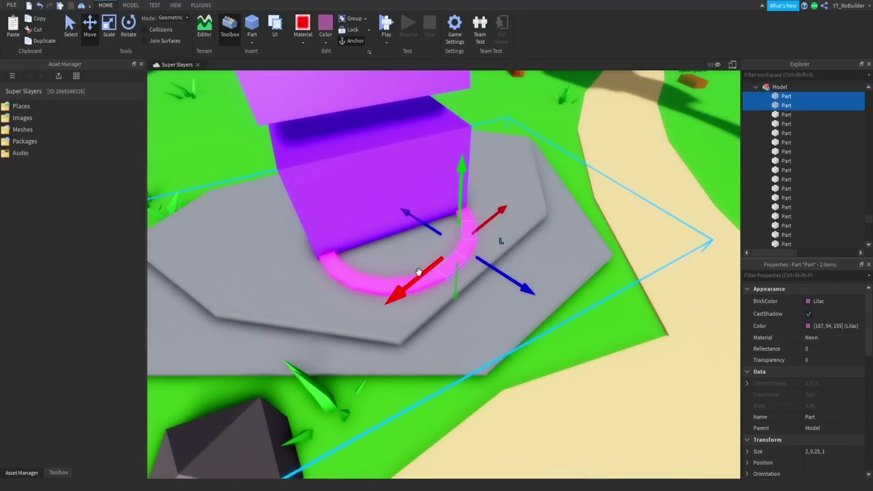
pyautogui.keyDown('ctrl'); pyautogui.click(450, 273); pyautogui.keyUp('ctrl')
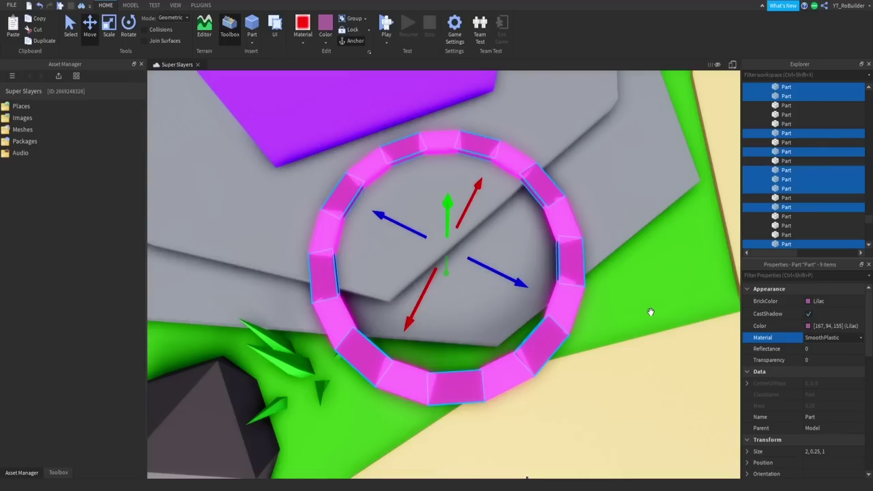
pyautogui.hotkey('ctrl', 'z')
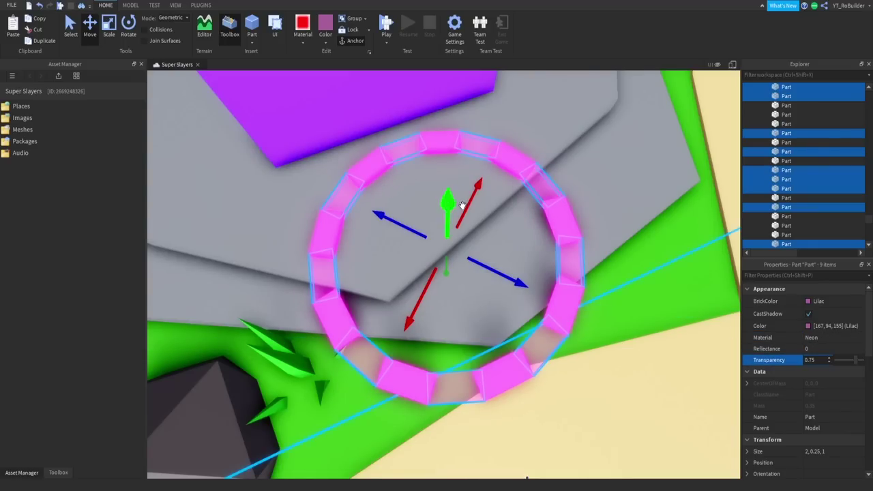
# Step: Use the Building Tools by F3X Resize tool with a 0.15 increment to thin the transparent ring segments to 0.1
pyautogui.scroll(5, 468, 206)
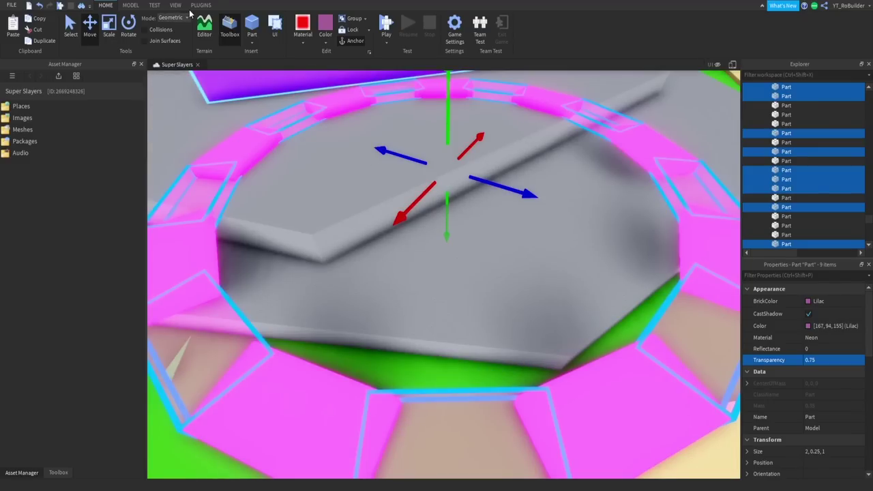
pyautogui.click(201, 5)
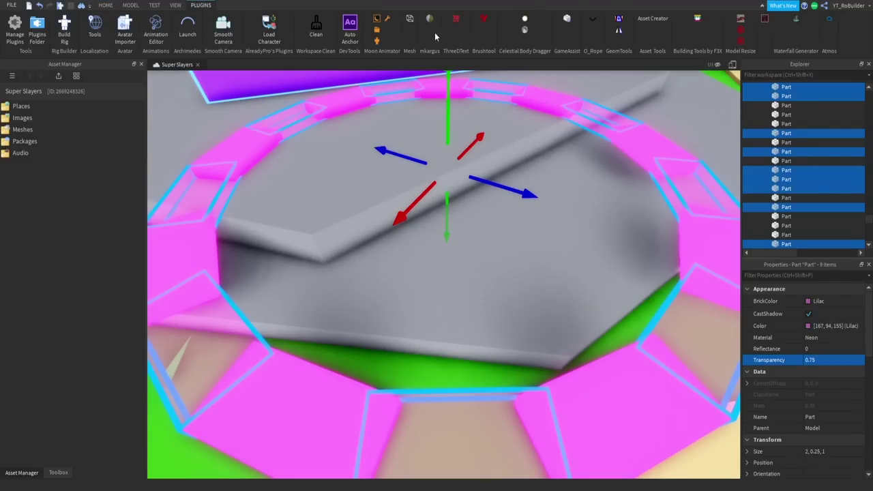
pyautogui.click(698, 20)
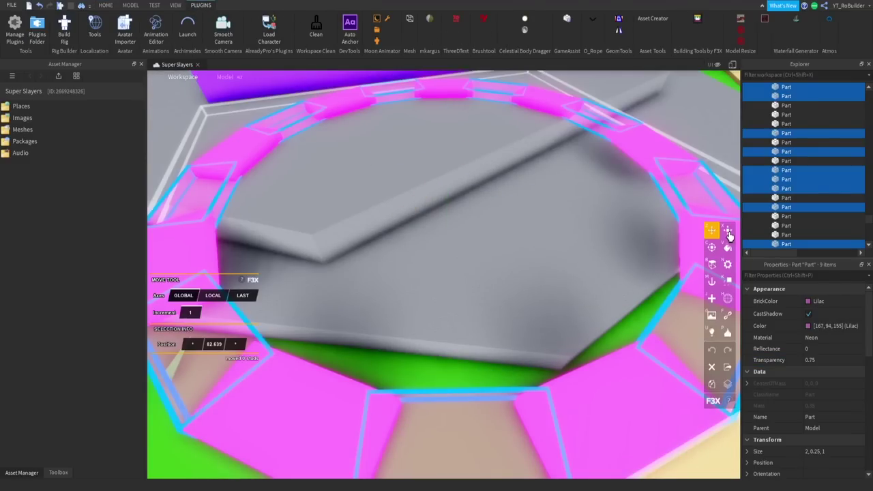
pyautogui.click(729, 234)
pyautogui.moveTo(465, 240); pyautogui.dragTo(464, 238, button='right')
pyautogui.scroll(-2, 464, 238)
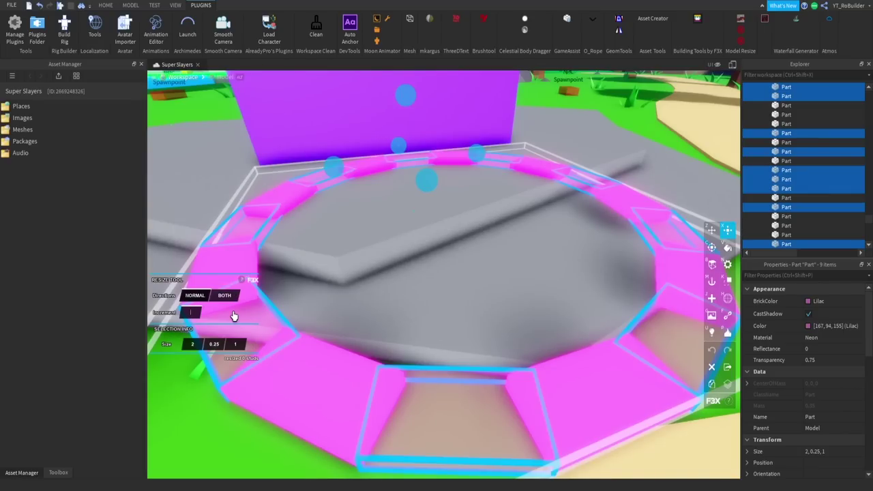
pyautogui.write('0.25')
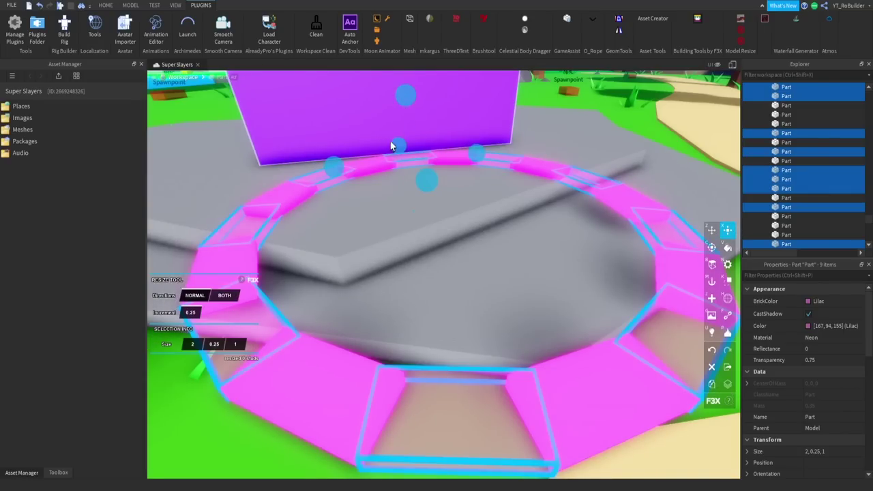
pyautogui.click(200, 314)
pyautogui.write('.1')
pyautogui.write('5')
pyautogui.moveTo(405, 95); pyautogui.dragTo(405, 106)
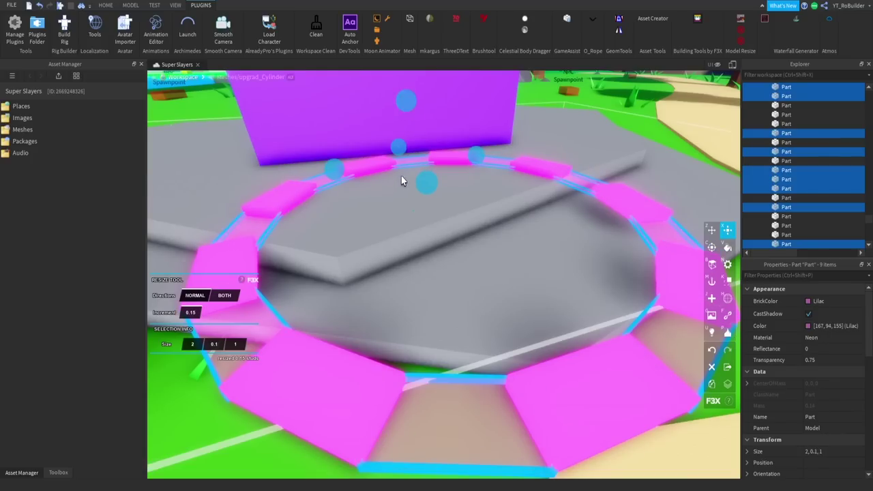
# Step: Duplicate the whole ring model and centre the copy over the path in front of the yellow-roofed house's door
pyautogui.click(106, 7)
pyautogui.click(71, 25)
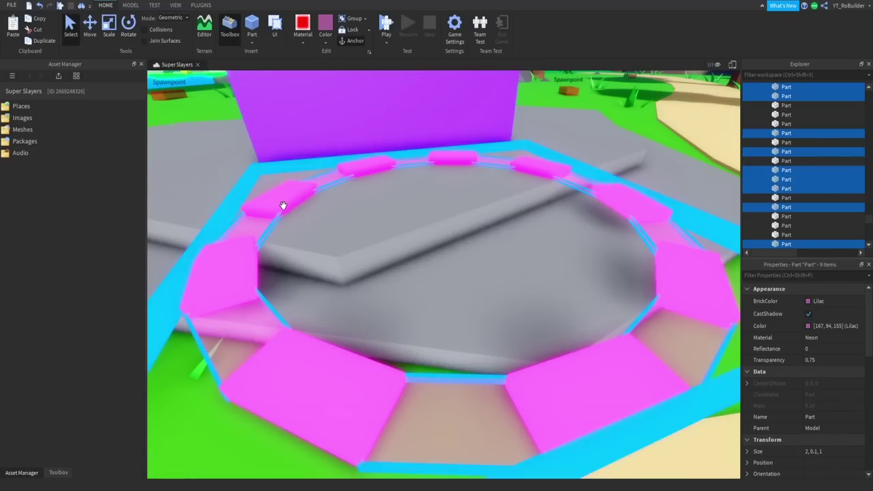
pyautogui.click(284, 205)
pyautogui.scroll(-5, 410, 241)
pyautogui.scroll(5, 485, 253)
pyautogui.moveTo(487, 253); pyautogui.dragTo(485, 253, button='right')
pyautogui.scroll(-6, 485, 253)
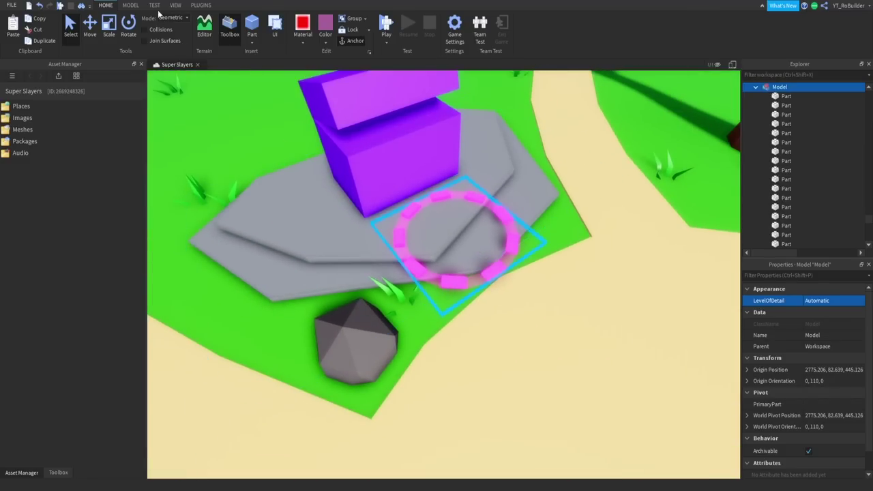
pyautogui.click(92, 28)
pyautogui.moveTo(432, 208); pyautogui.dragTo(396, 169)
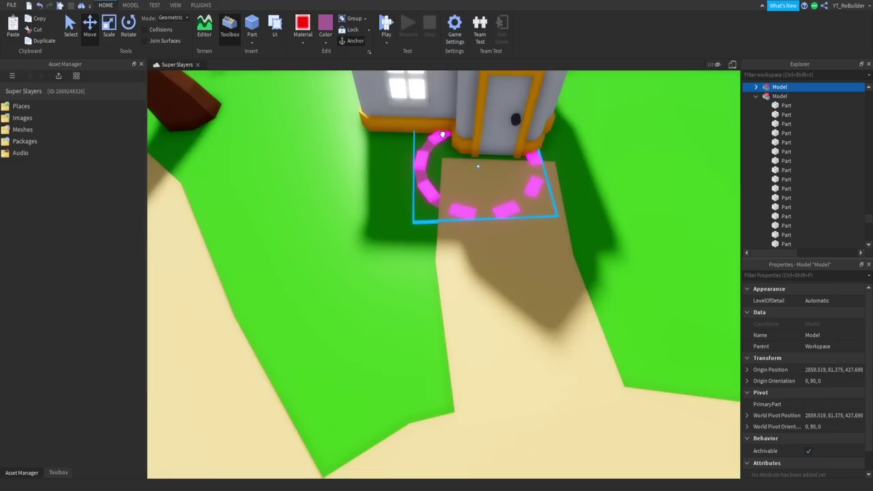
pyautogui.moveTo(473, 165); pyautogui.dragTo(511, 151)
pyautogui.moveTo(505, 268); pyautogui.dragTo(501, 220)
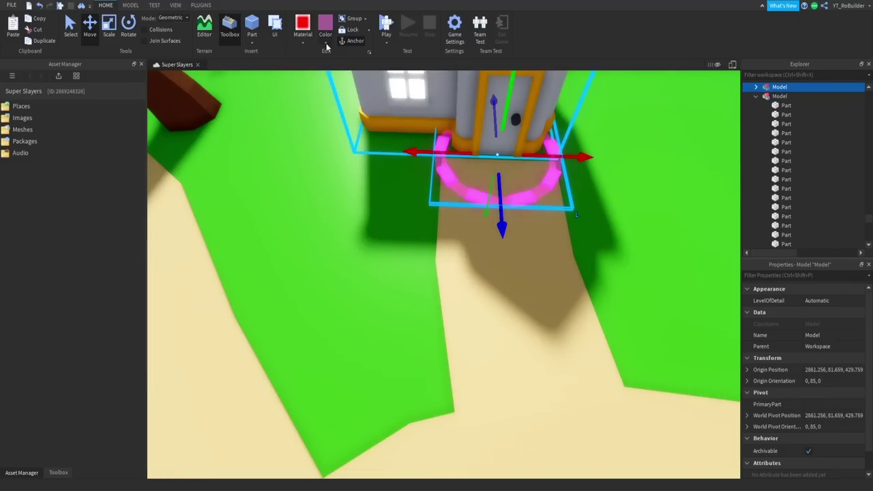
# Step: Try yellow shades on the ring copy at the house door
pyautogui.click(326, 43)
pyautogui.click(333, 142)
pyautogui.click(325, 43)
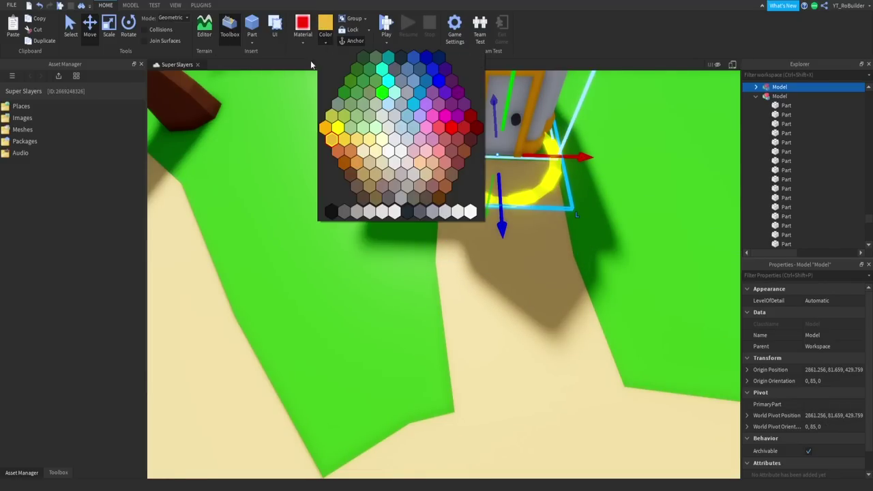
pyautogui.click(331, 140)
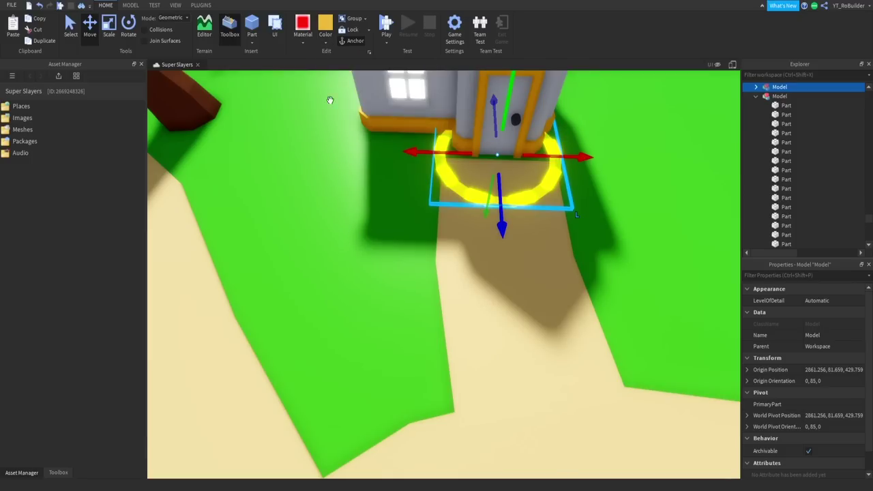
# Step: Recolour the ring copy at the house door orange
pyautogui.click(322, 41)
pyautogui.click(343, 165)
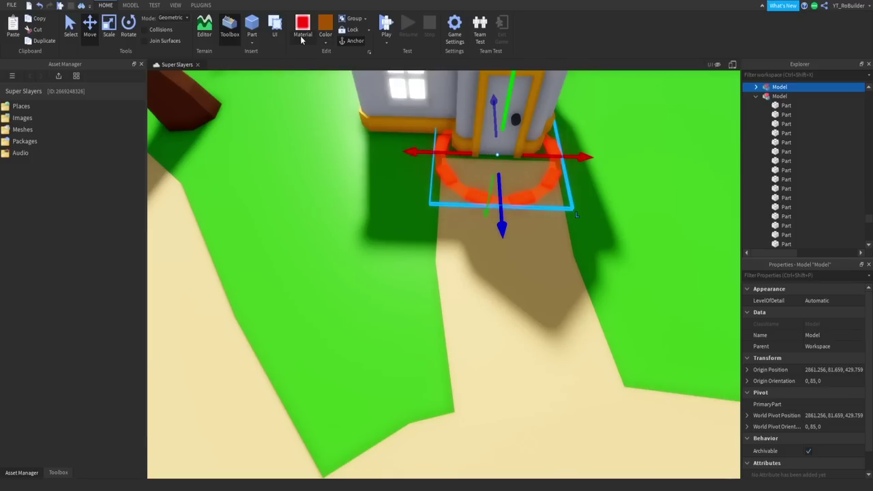
pyautogui.click(301, 40)
pyautogui.click(473, 204)
# Step: Place another copy of the purple chest's lilac ring against the front of the yellow chest in the white area
pyautogui.moveTo(473, 203); pyautogui.dragTo(474, 204, button='right')
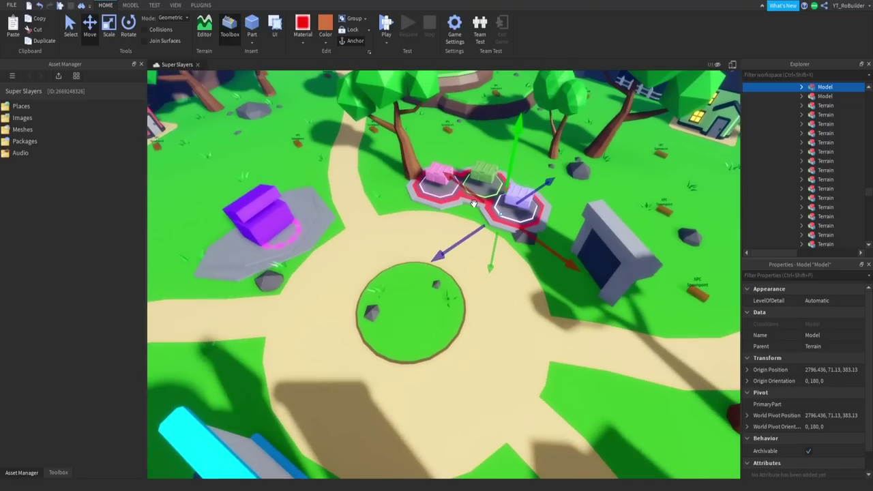
pyautogui.moveTo(447, 230); pyautogui.dragTo(446, 230, button='right')
pyautogui.press('w')
pyautogui.scroll(3, 447, 229)
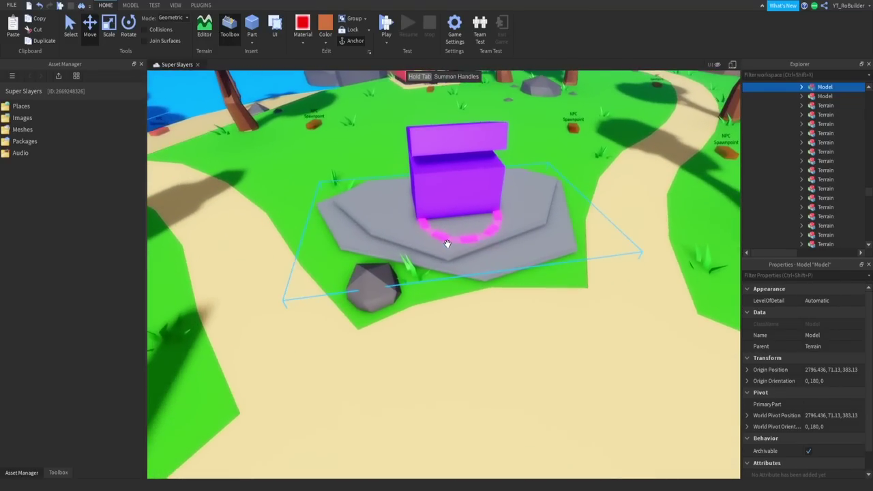
pyautogui.hotkey('ctrl', '2')
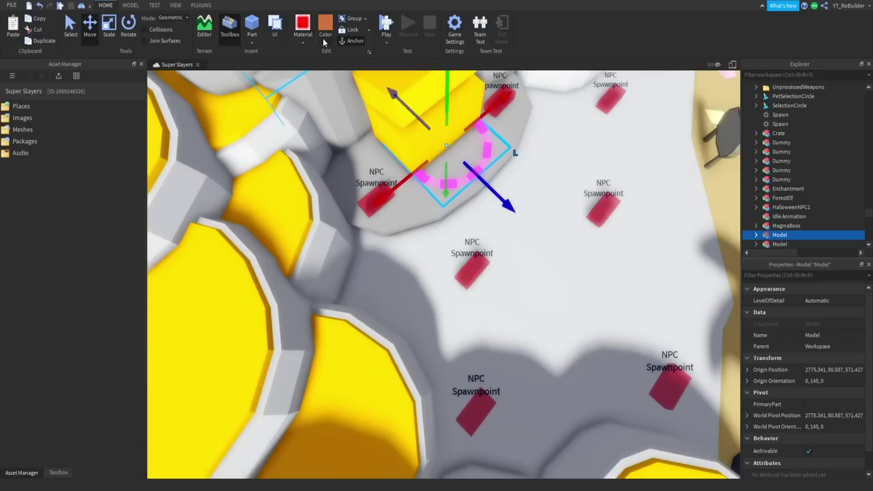
# Step: Recolour the ring at the yellow chest yellow and lower it 0.25 studs towards the grey base
pyautogui.click(324, 43)
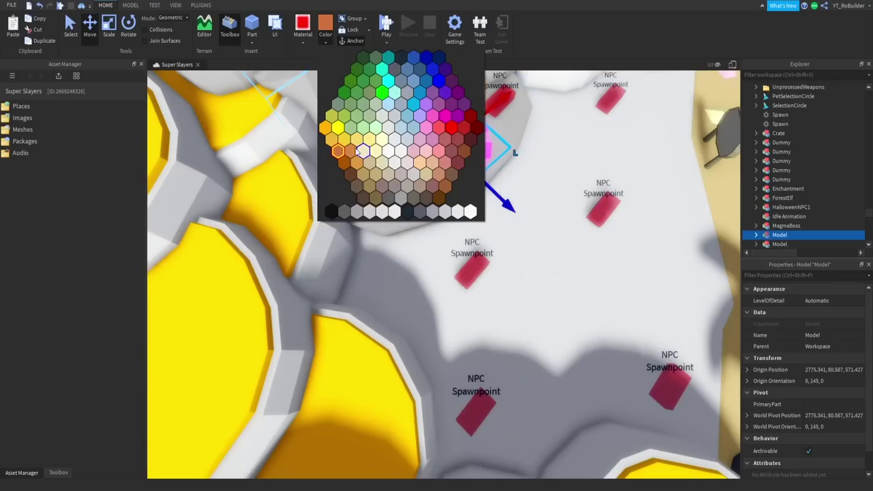
pyautogui.click(333, 140)
pyautogui.scroll(5, 487, 200)
pyautogui.moveTo(487, 200); pyautogui.dragTo(487, 199, button='right')
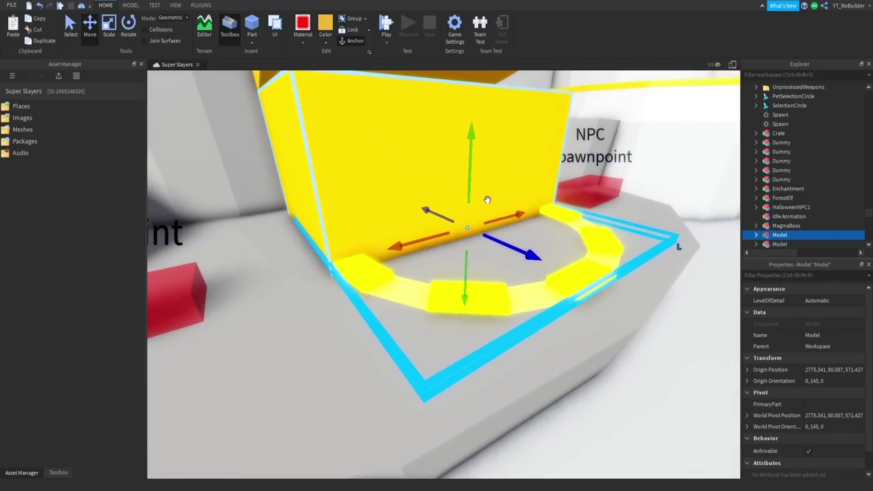
pyautogui.rightClick(487, 199)
pyautogui.moveTo(463, 281); pyautogui.dragTo(465, 282)
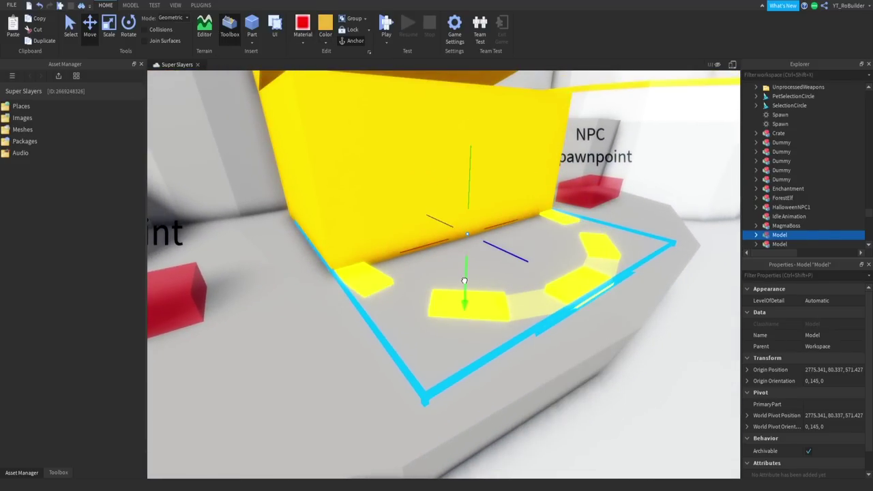
pyautogui.moveTo(480, 260); pyautogui.dragTo(480, 260, button='right')
pyautogui.click(481, 264)
pyautogui.scroll(-5, 480, 260)
pyautogui.scroll(-2, 480, 260)
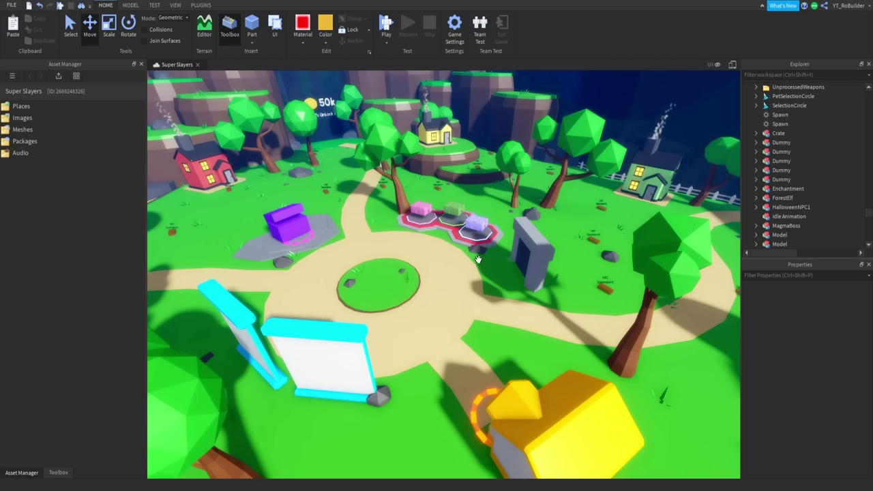
pyautogui.press('a')
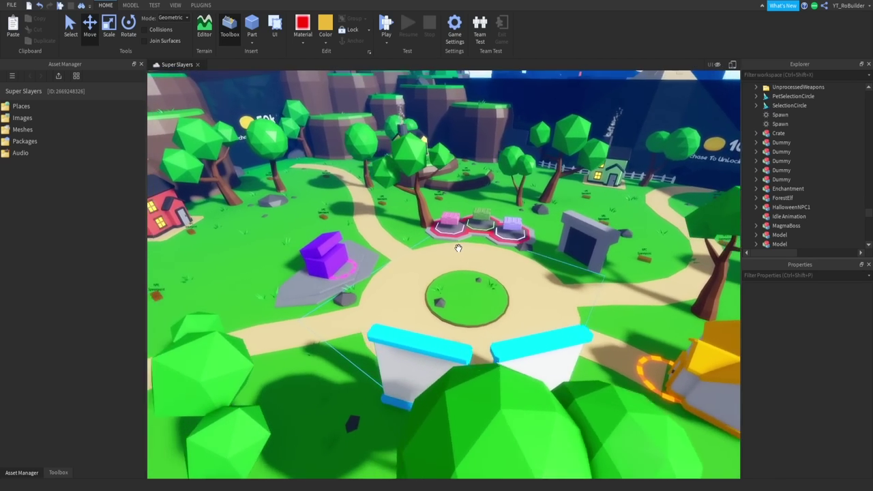